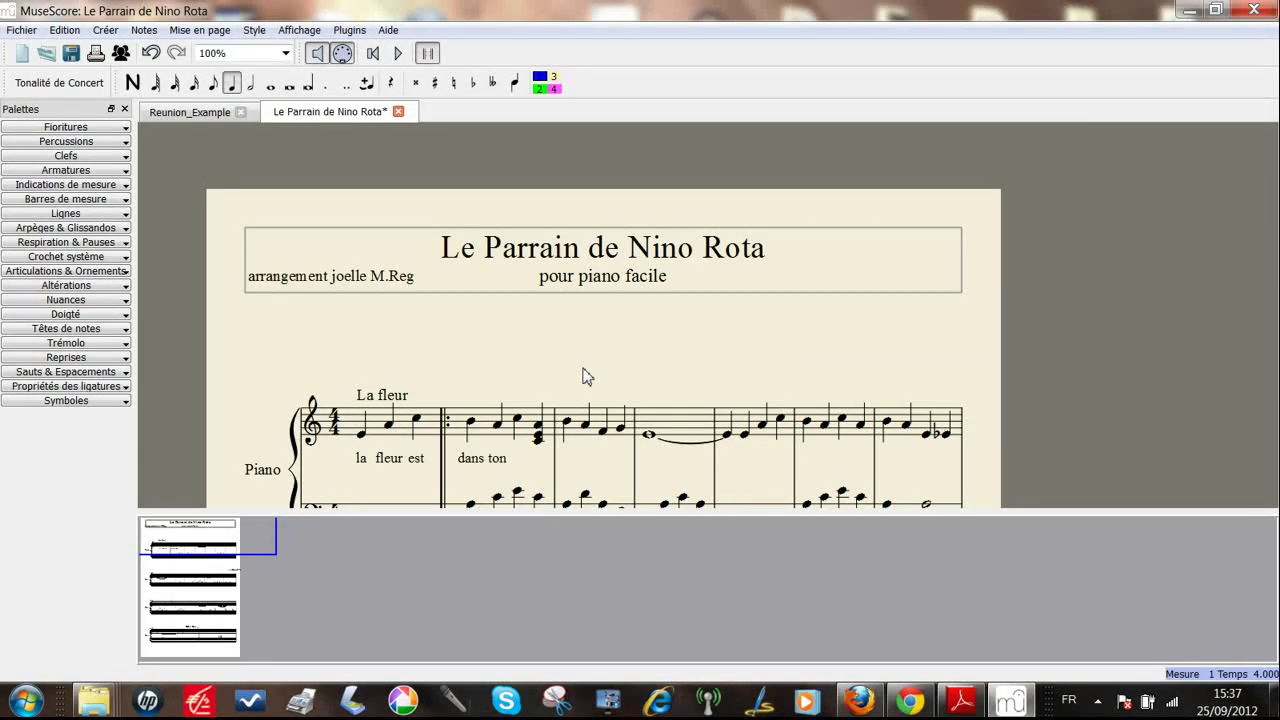
Open the title for text editing with the cursor at its end, and open the subtitle for editing.
{"action": "double_click", "coordinate": [575, 258]}
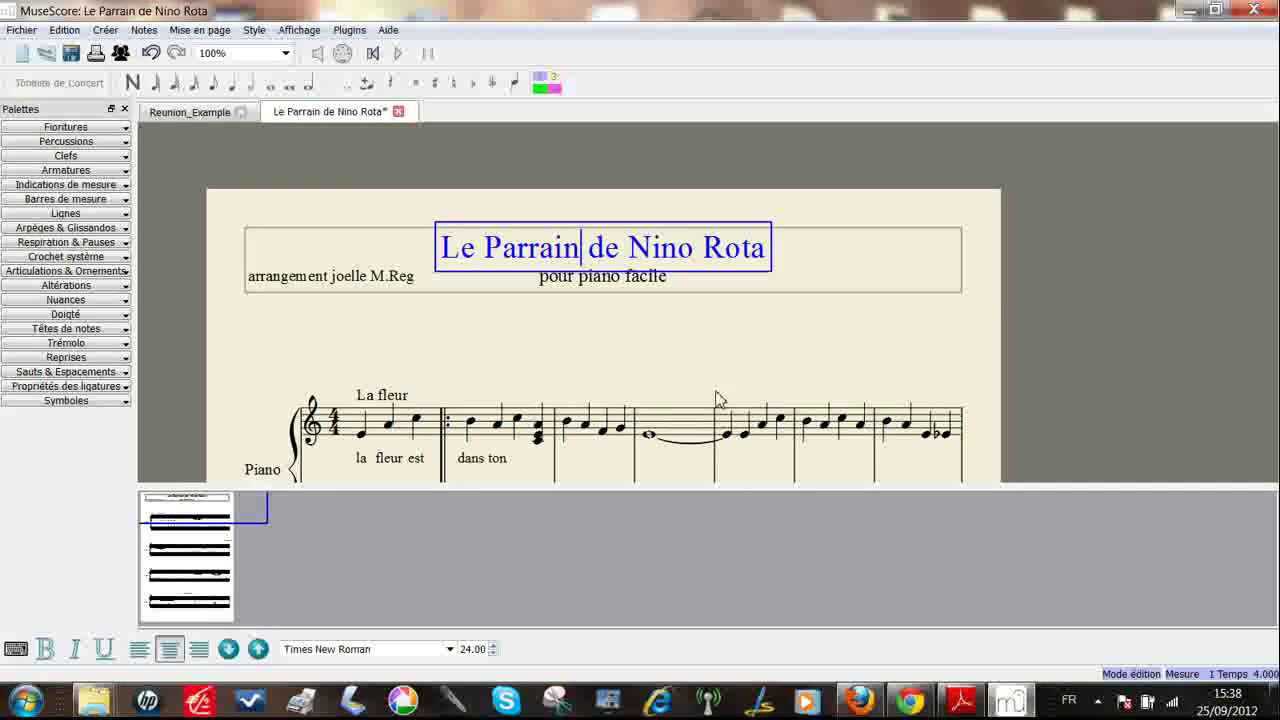
{"action": "key", "text": "Right"}
{"action": "key", "text": "Right"}
{"action": "key", "text": "Right"}
{"action": "key", "text": "Right"}
{"action": "key", "text": "Right"}
{"action": "key", "text": "Right"}
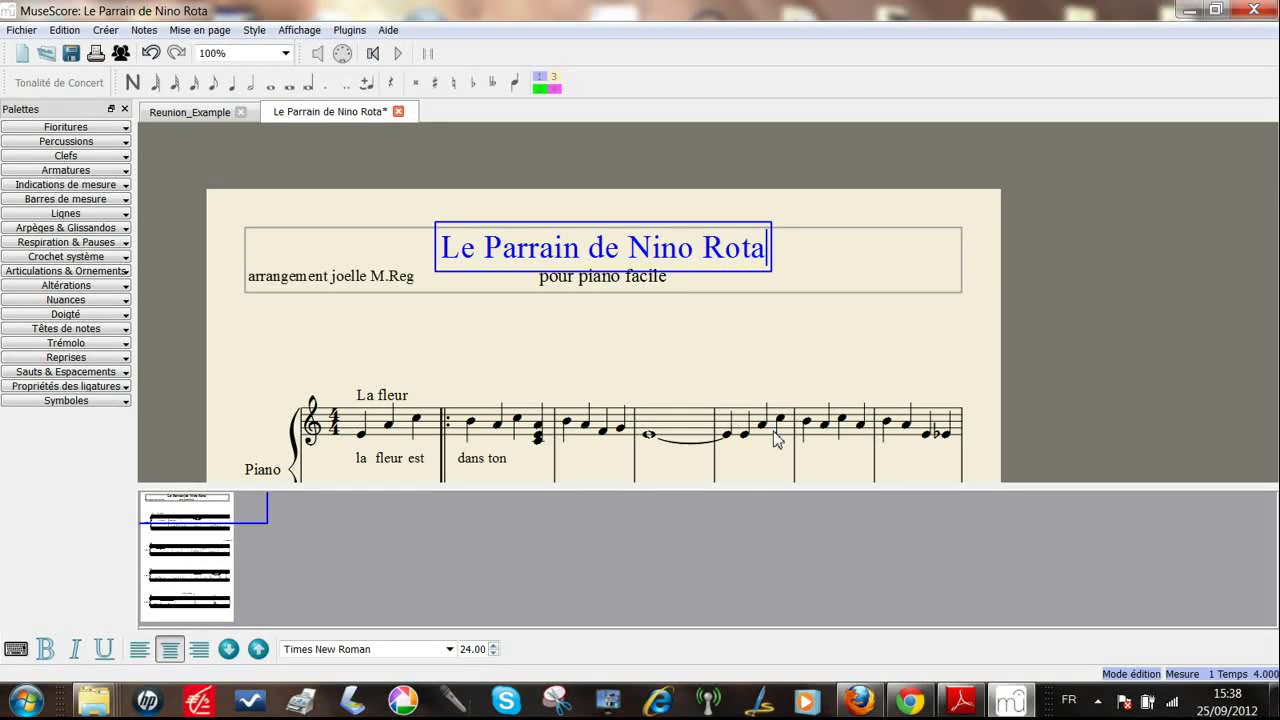
{"action": "left_click", "coordinate": [558, 280]}
{"action": "double_click", "coordinate": [558, 280]}
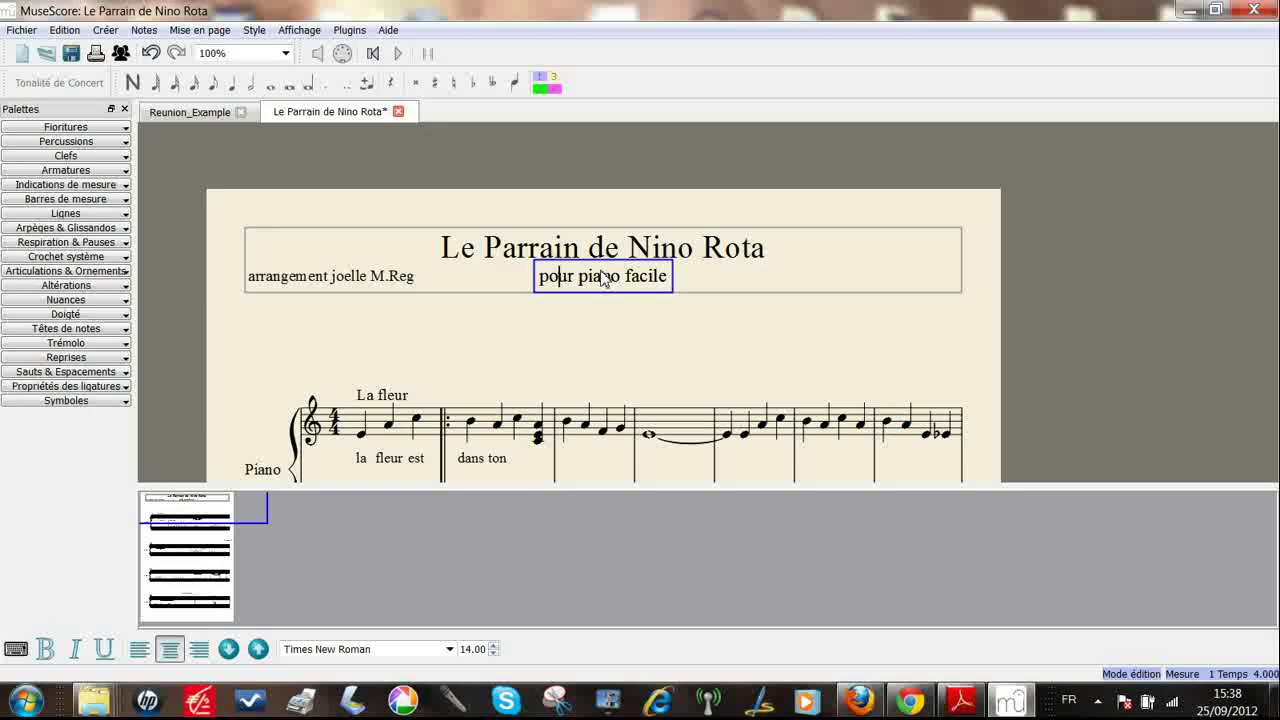
Correct the ending of the arranger's surname in the credit line under the title.
{"action": "double_click", "coordinate": [349, 279]}
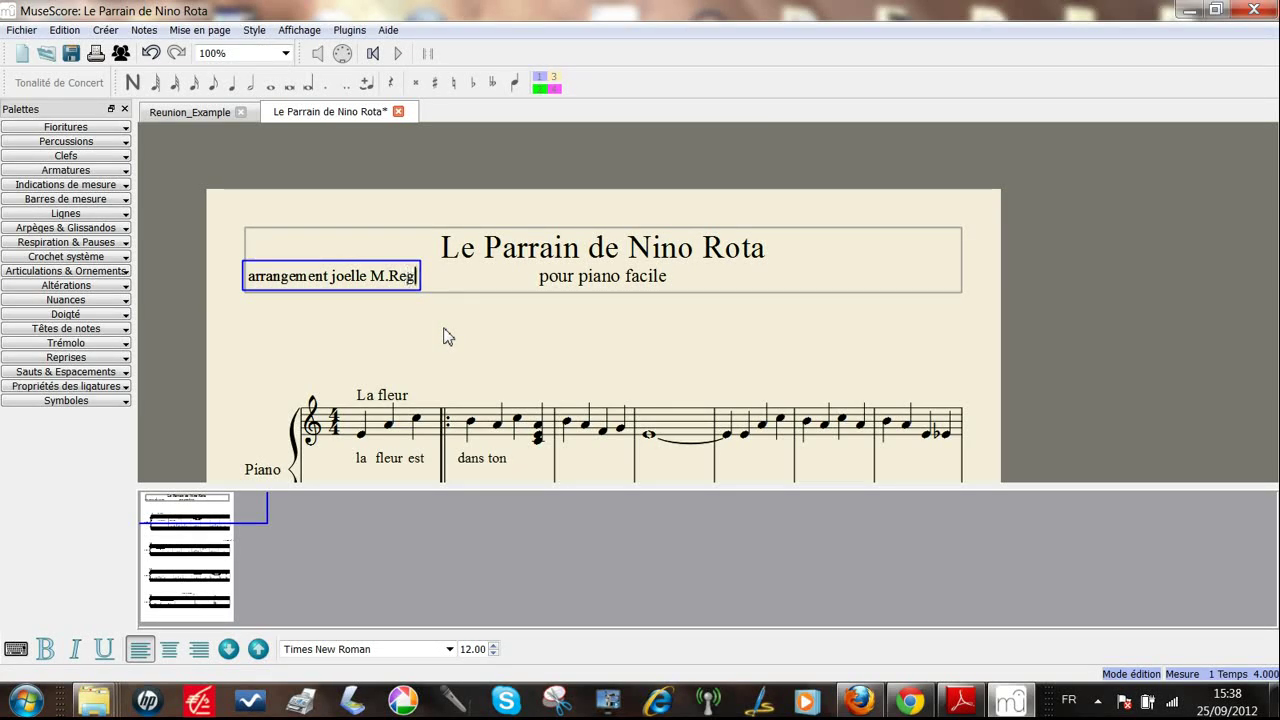
{"action": "key", "text": "BackSpace"}
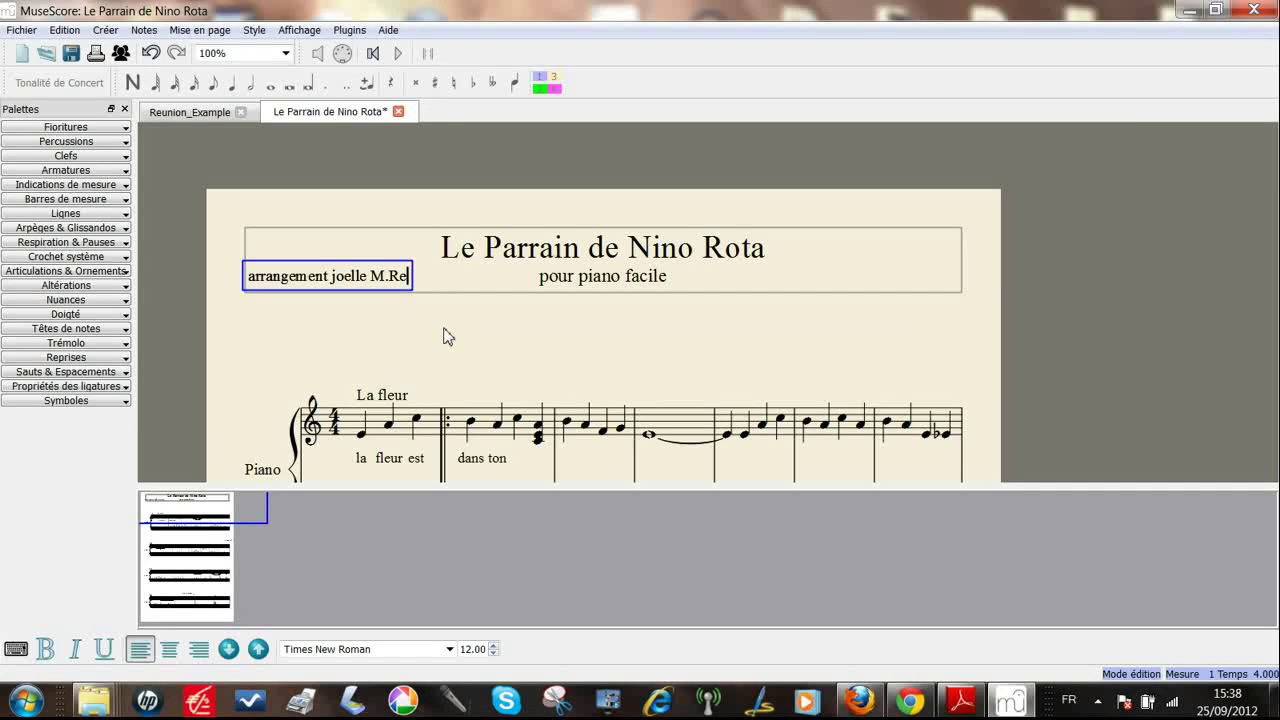
{"action": "type", "text": "ti"}
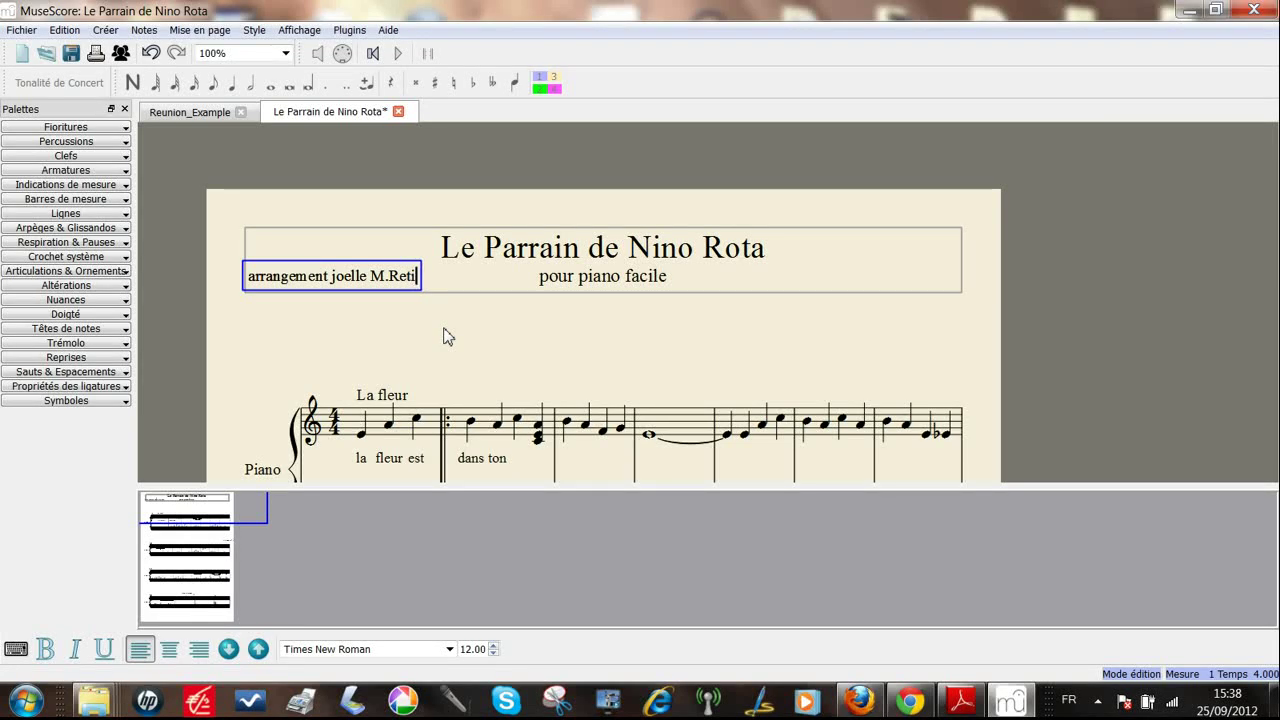
{"action": "key", "text": "Escape"}
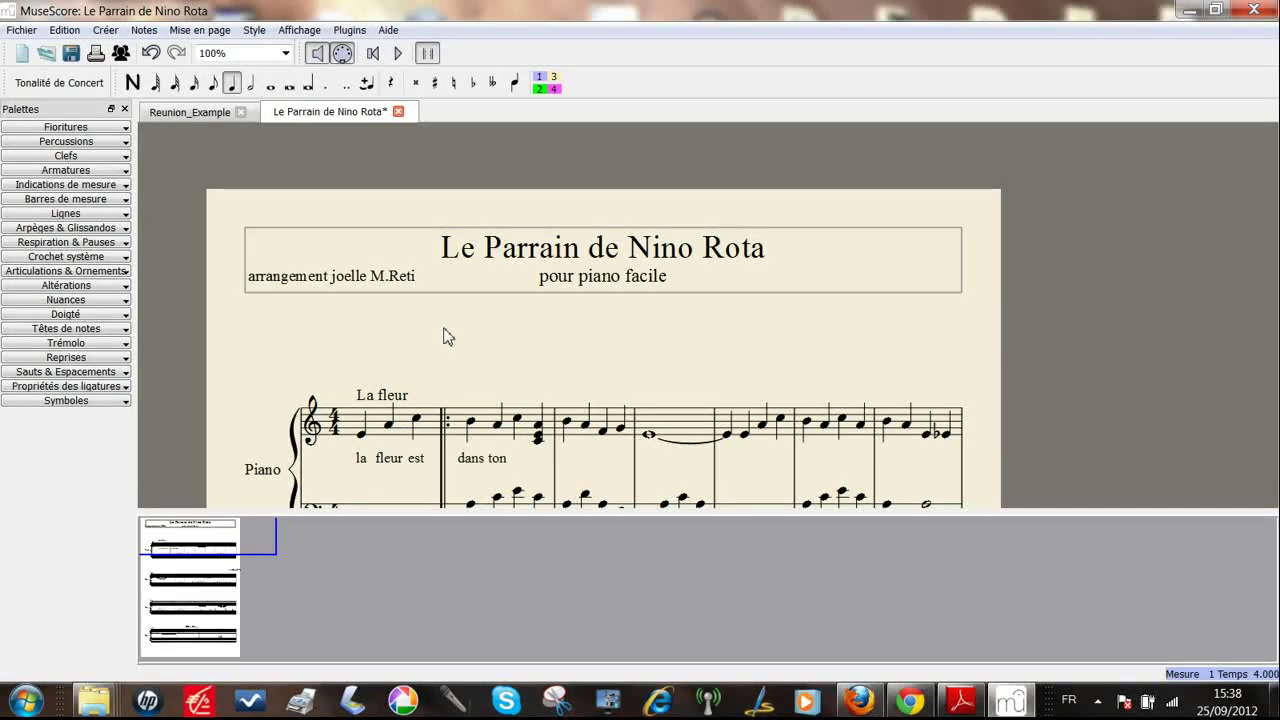
{"action": "double_click", "coordinate": [571, 258]}
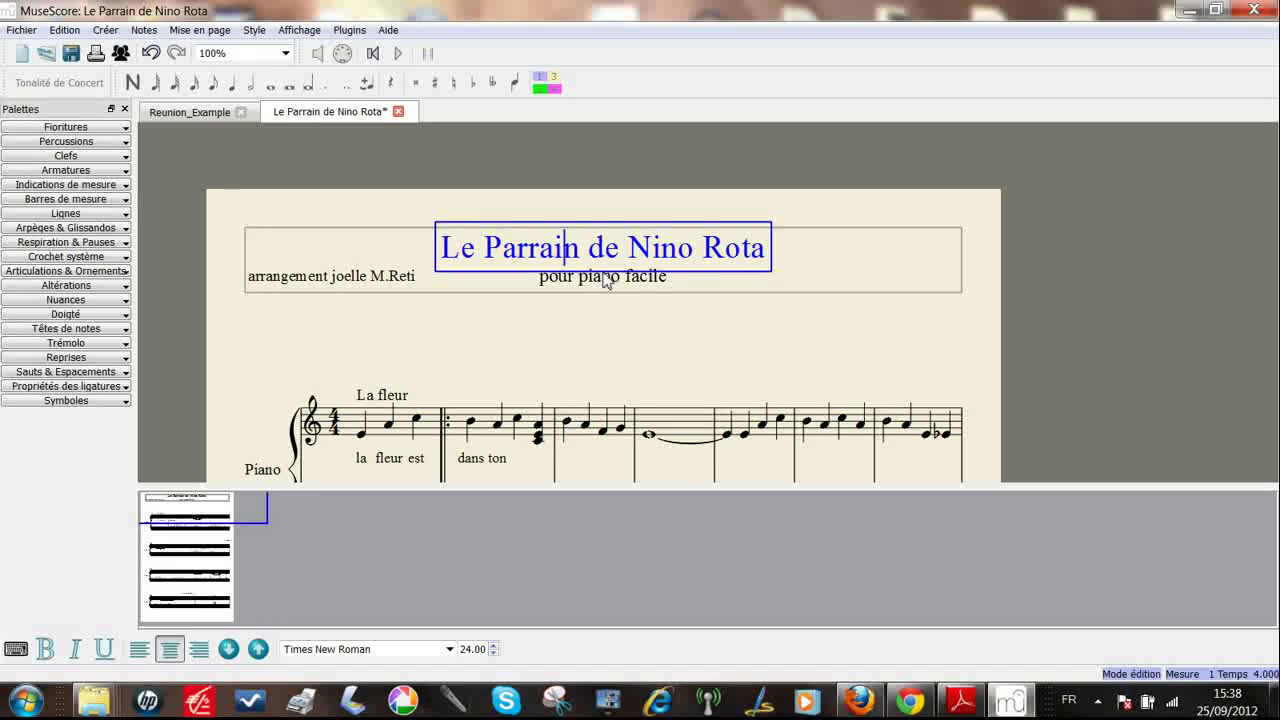
{"action": "key", "text": "Escape"}
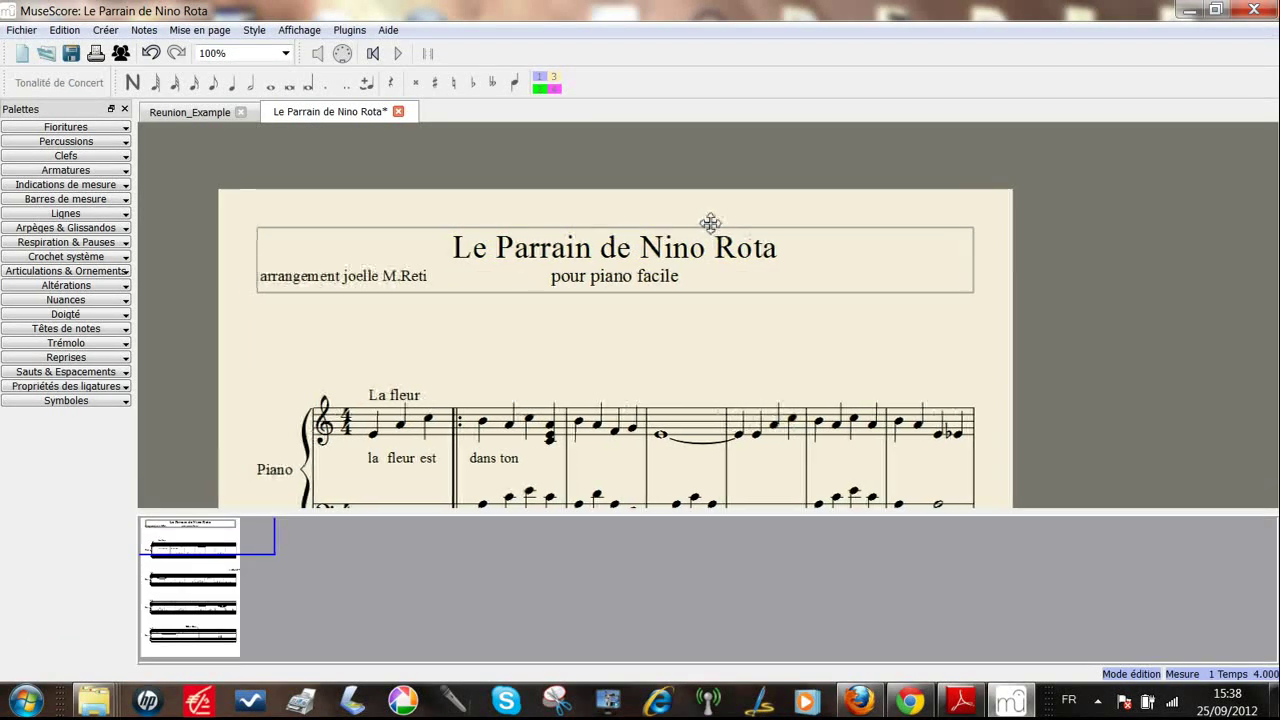
{"action": "double_click", "coordinate": [700, 260]}
{"action": "key", "text": "Escape"}
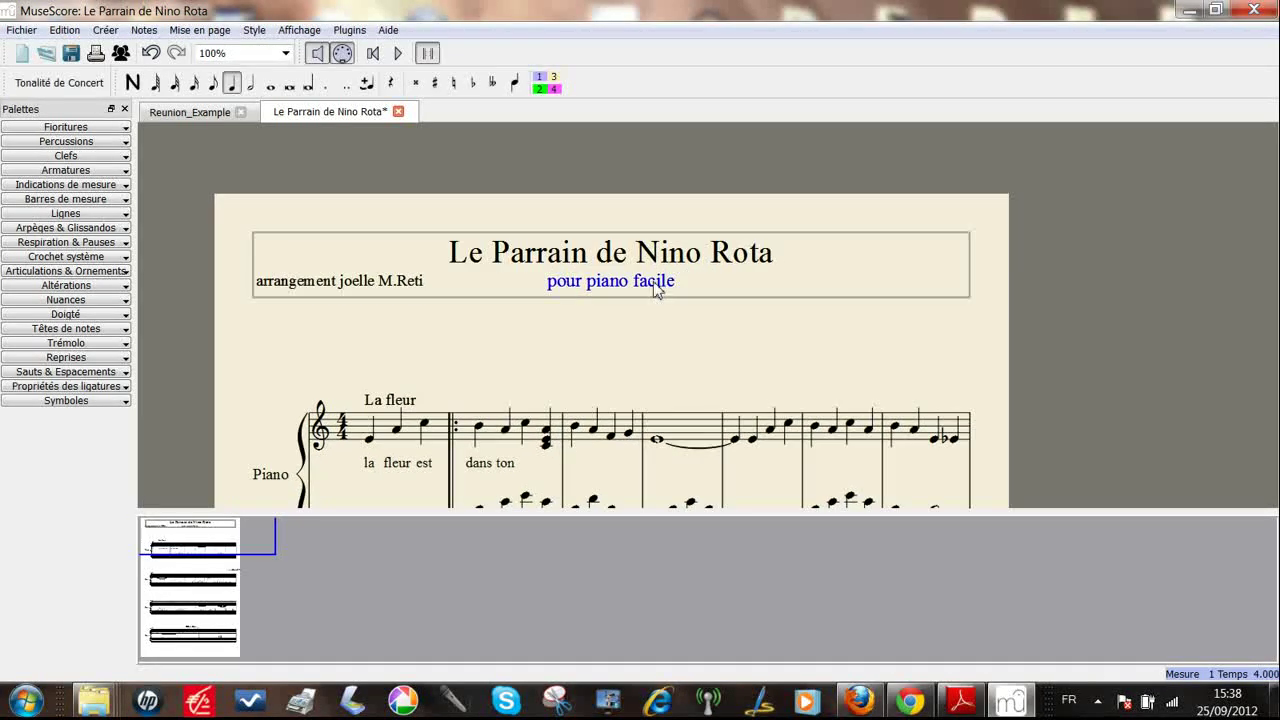
{"action": "double_click", "coordinate": [657, 287]}
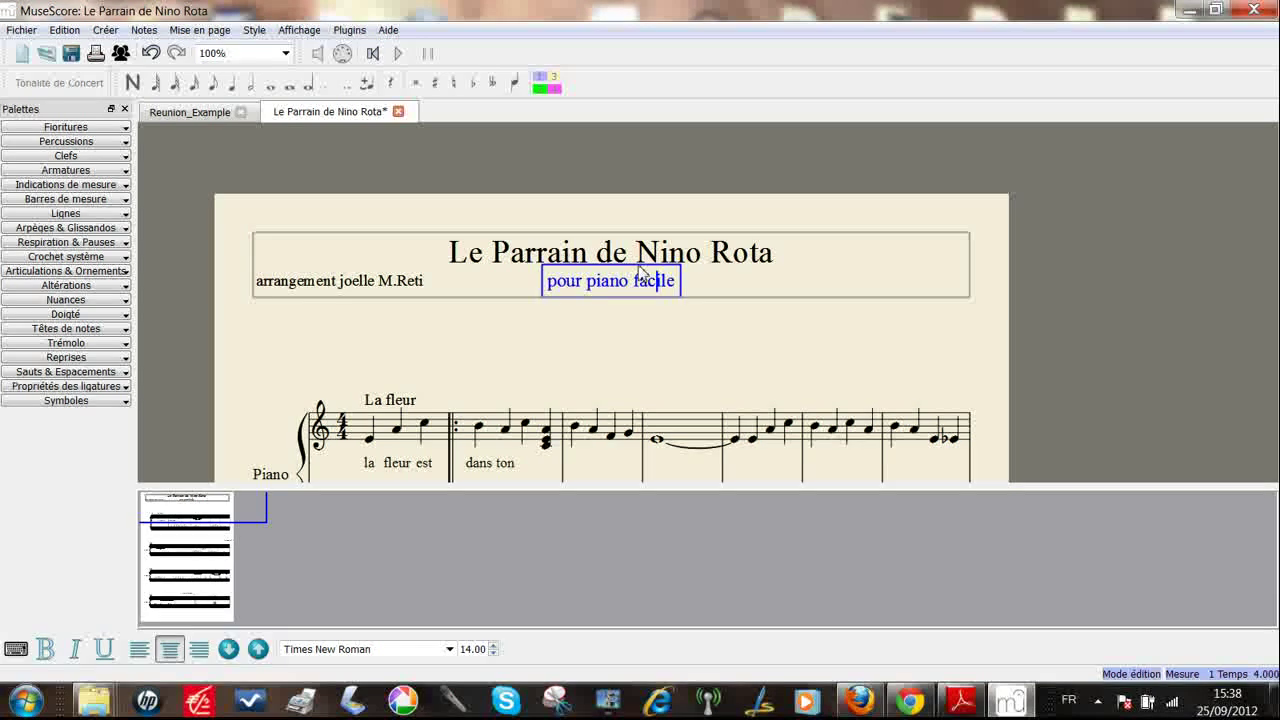
{"action": "key", "text": "Escape"}
{"action": "double_click", "coordinate": [660, 290]}
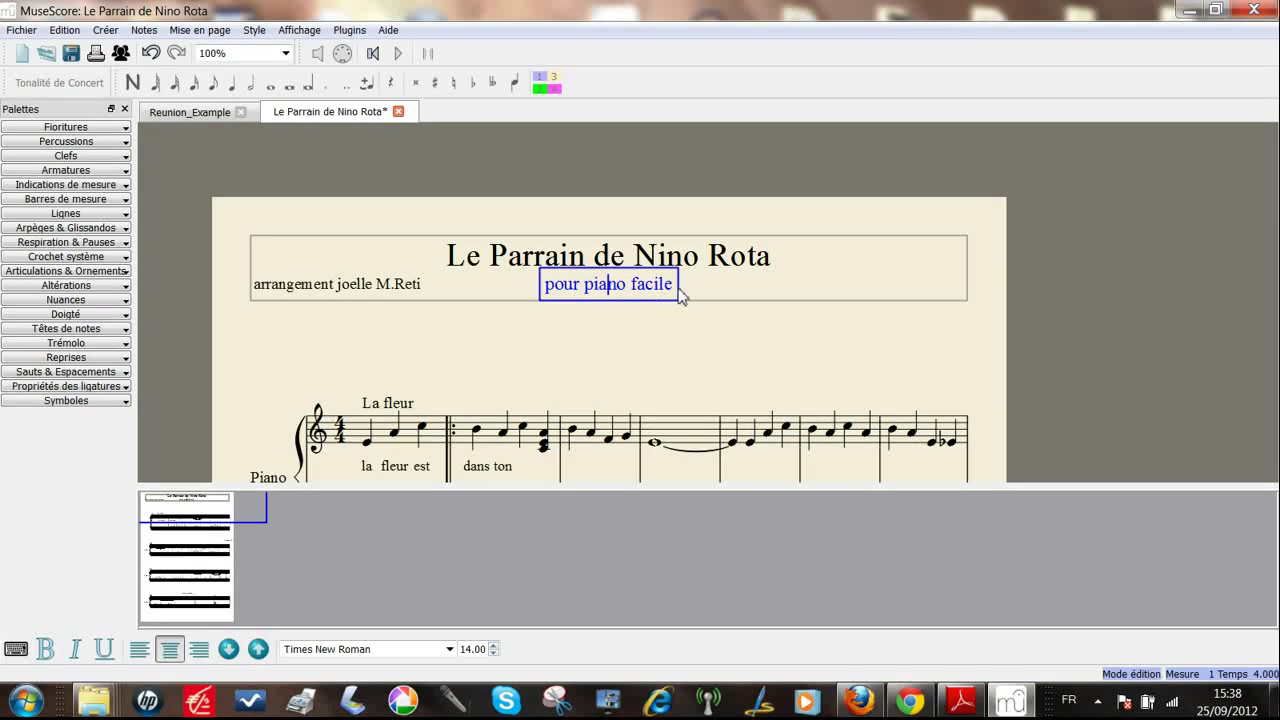
{"action": "key", "text": "Escape"}
{"action": "left_click_drag", "start_coordinate": [485, 222], "coordinate": [470, 153]}
{"action": "double_click", "coordinate": [403, 230]}
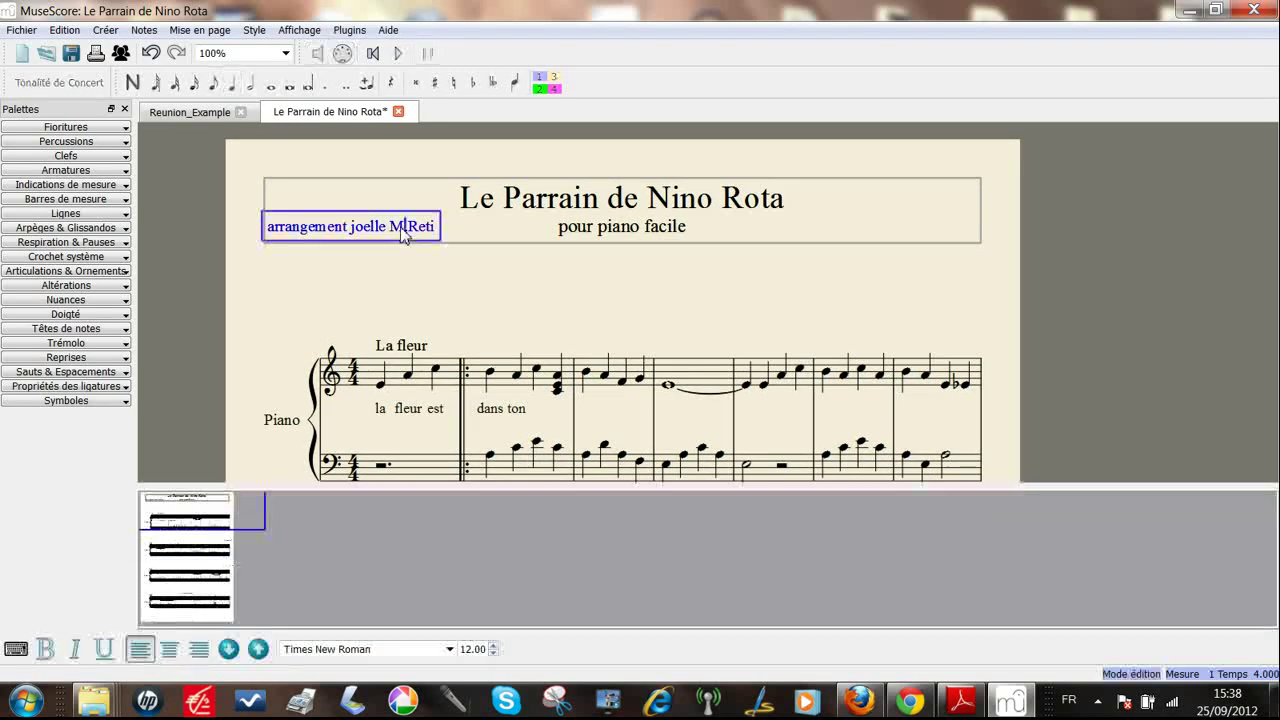
{"action": "key", "text": "Escape"}
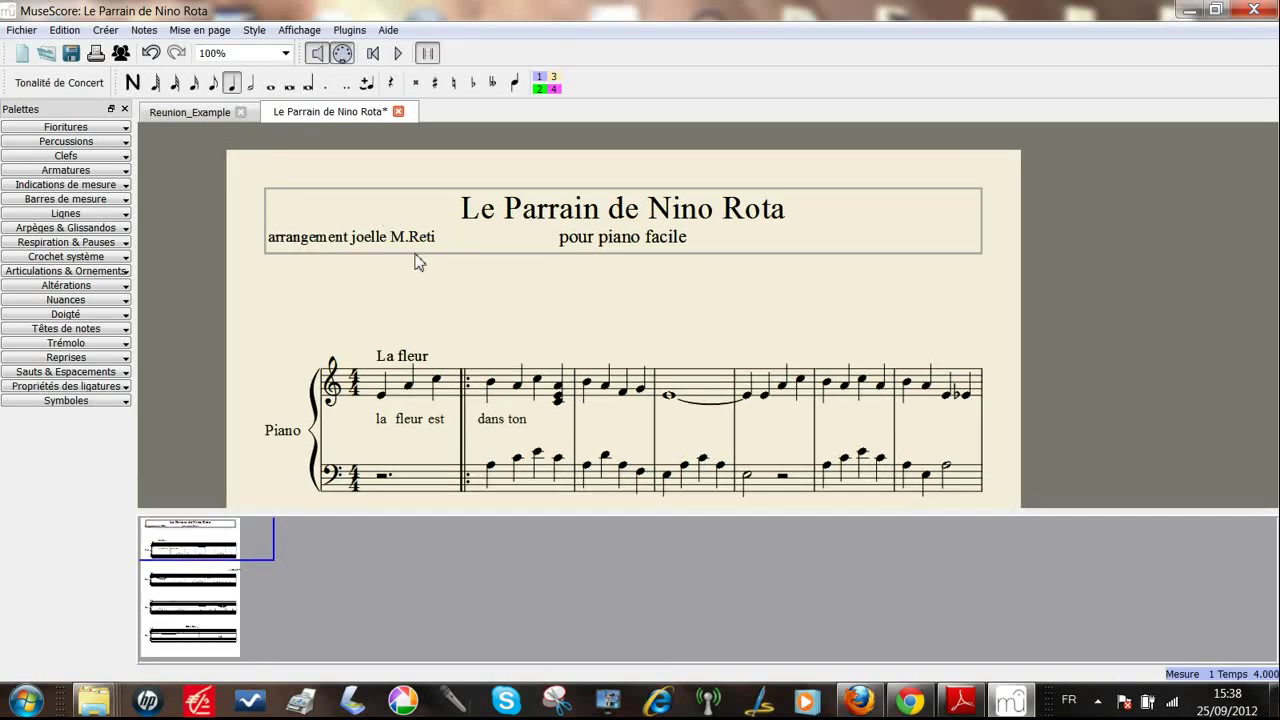
{"action": "double_click", "coordinate": [425, 242]}
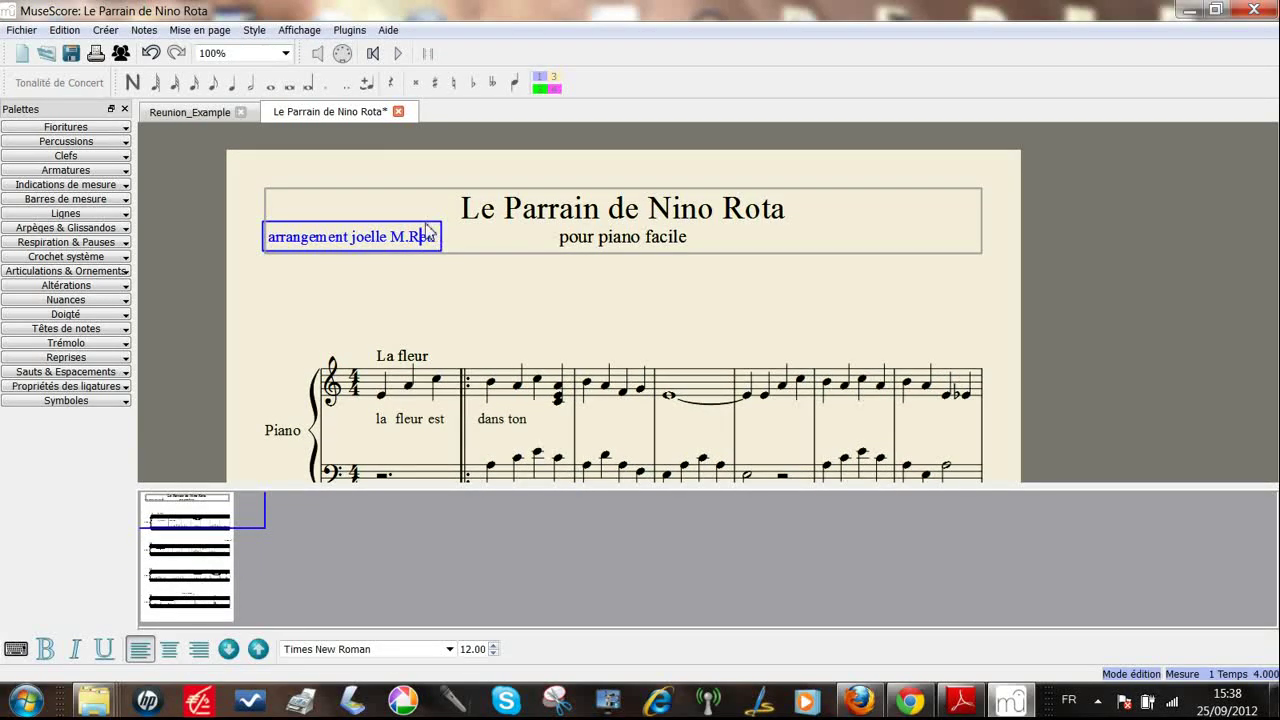
{"action": "key", "text": "Escape"}
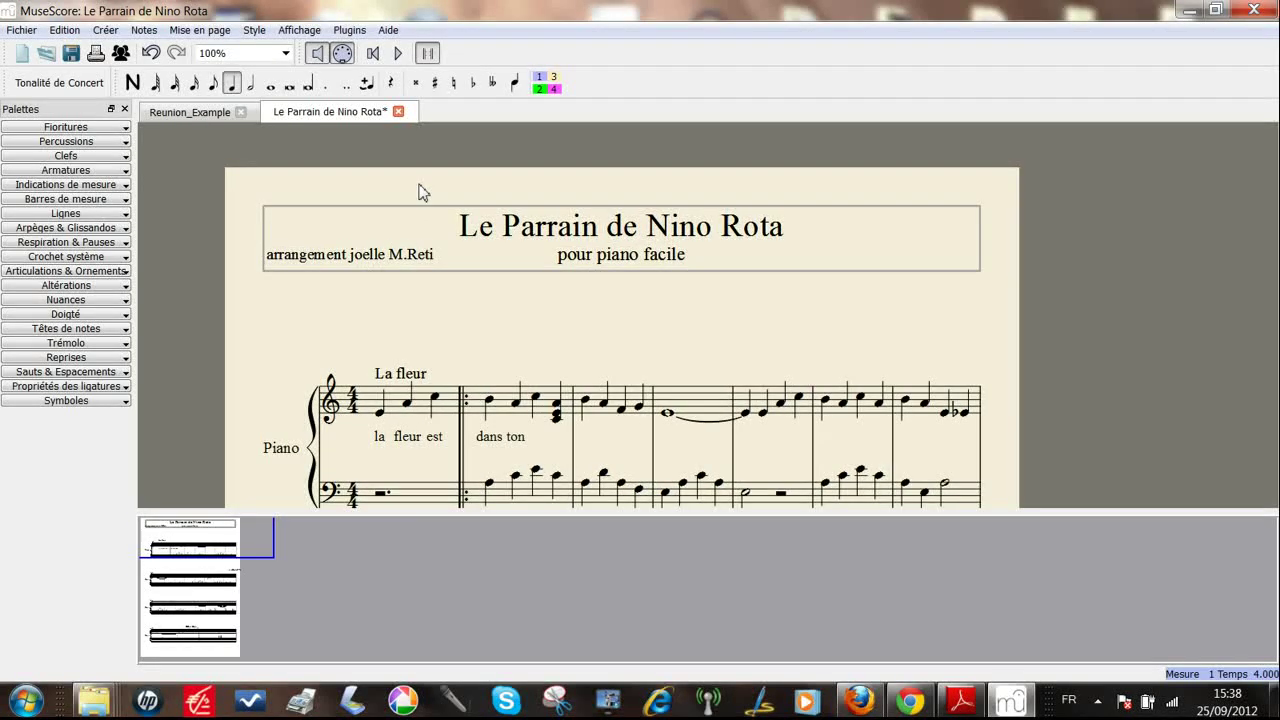
{"action": "left_click_drag", "start_coordinate": [421, 190], "coordinate": [429, 157]}
{"action": "left_click", "coordinate": [344, 231]}
{"action": "double_click", "coordinate": [342, 232]}
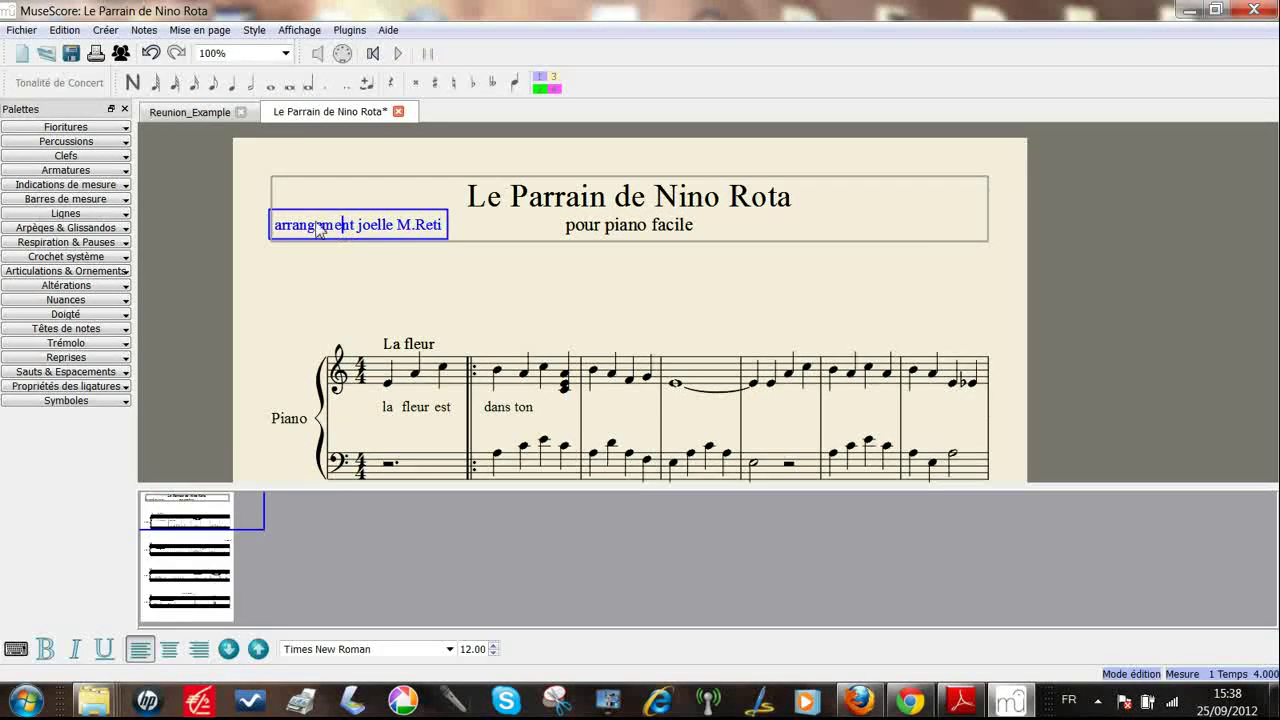
{"action": "key", "text": "Escape"}
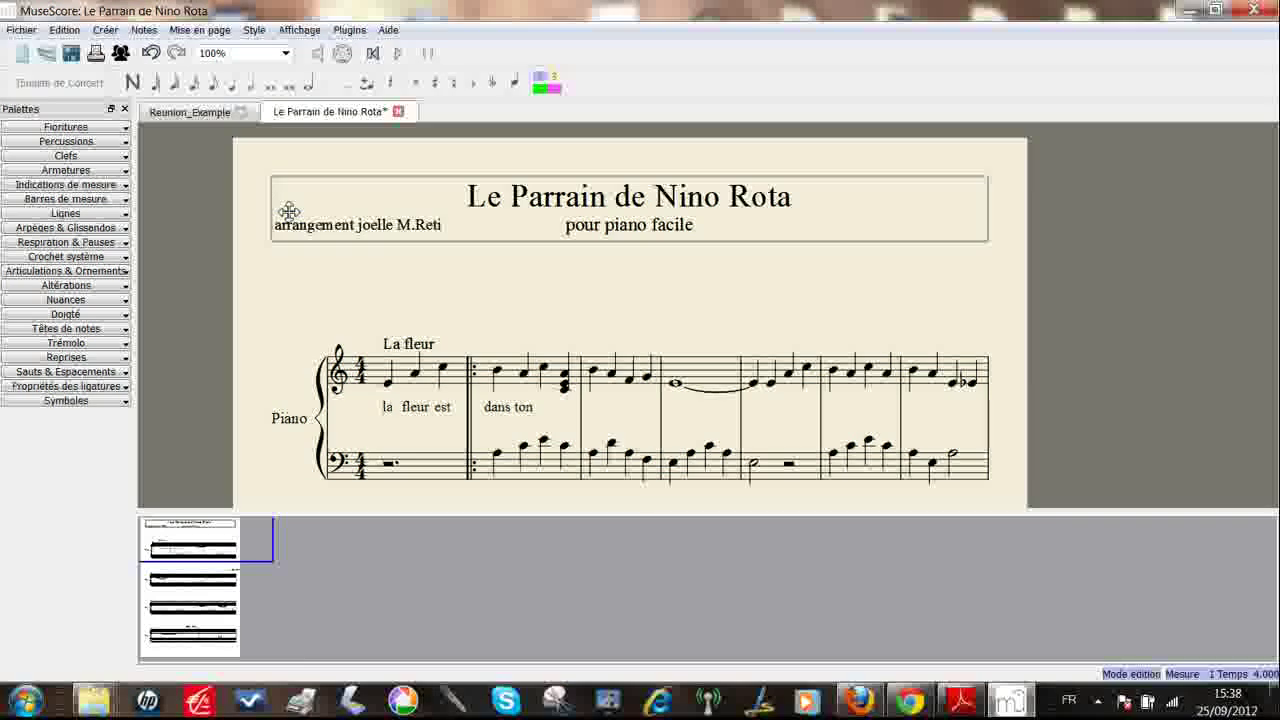
Move the arranger credit to the right end of the title frame and the subtitle to its left end.
{"action": "left_click_drag", "start_coordinate": [288, 229], "coordinate": [828, 237]}
{"action": "left_click", "coordinate": [526, 271]}
{"action": "left_click_drag", "start_coordinate": [601, 233], "coordinate": [312, 236]}
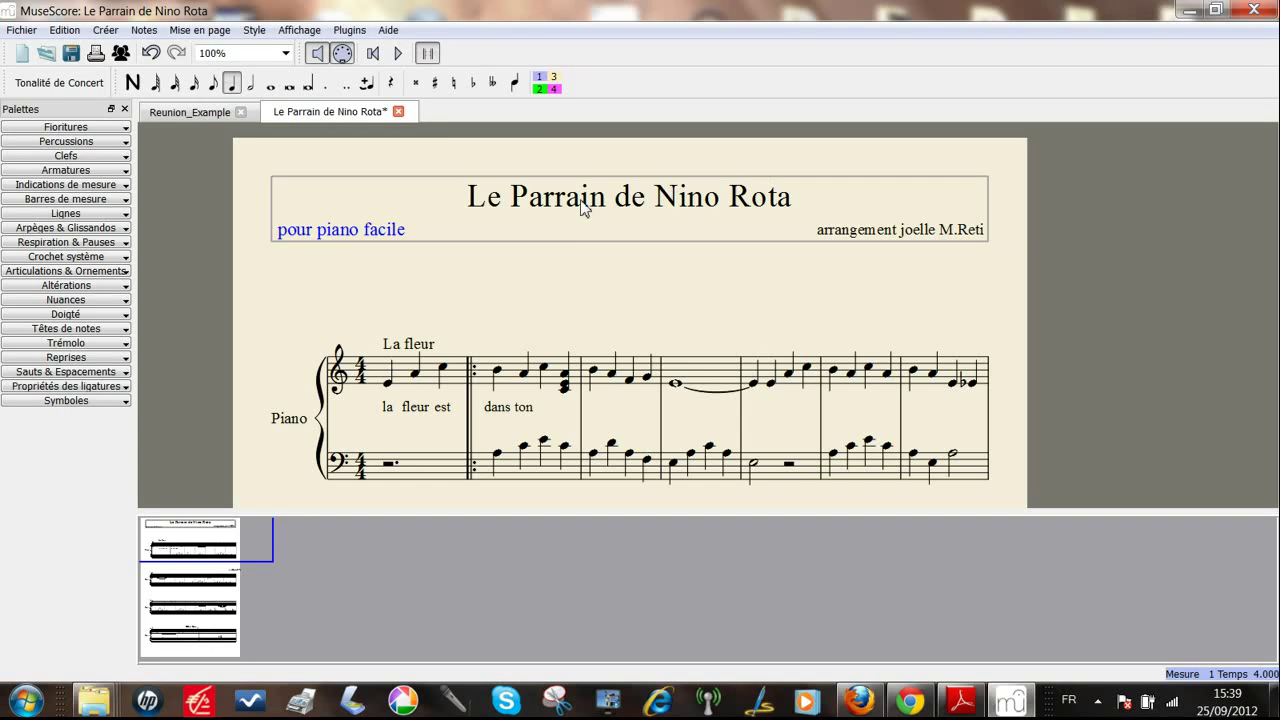
Nudge the title slightly upward and move the subtitle back to the centre directly below it.
{"action": "mouse_move", "coordinate": [581, 207]}
{"action": "left_mouse_down"}
{"action": "mouse_move", "coordinate": [581, 228]}
{"action": "mouse_move", "coordinate": [580, 202]}
{"action": "left_mouse_up"}
{"action": "left_click", "coordinate": [561, 292]}
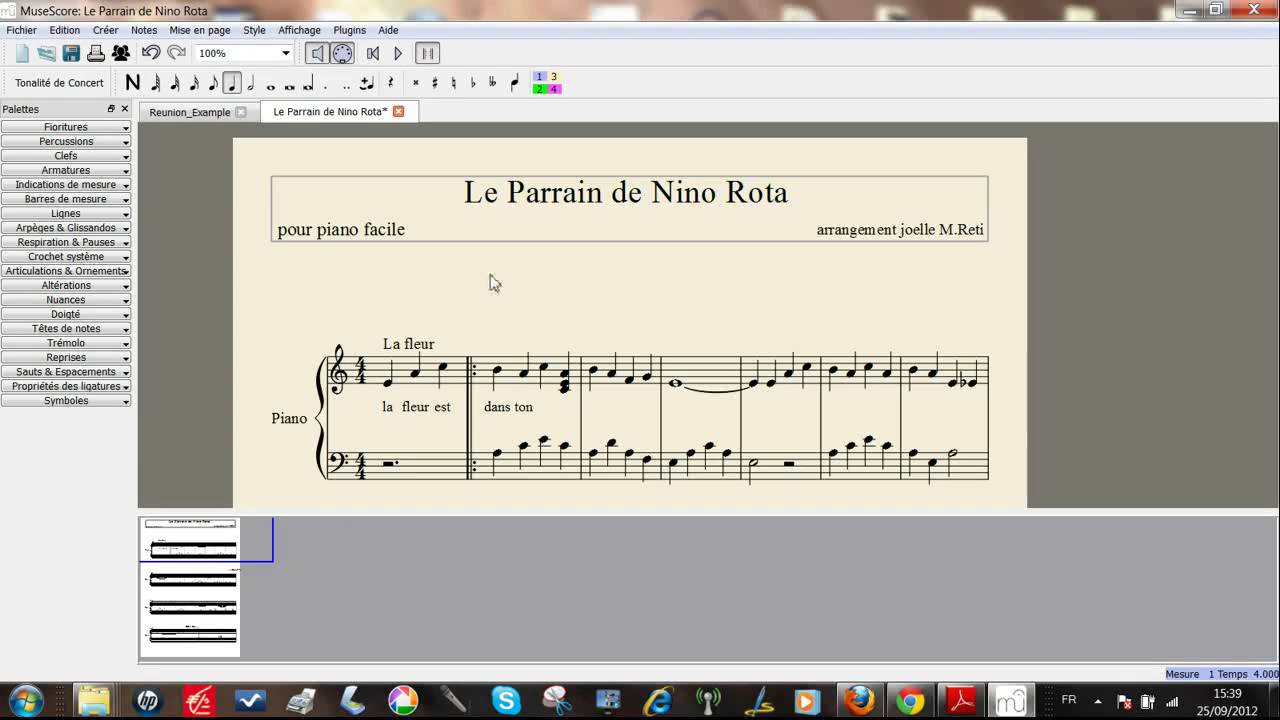
{"action": "left_click_drag", "start_coordinate": [335, 236], "coordinate": [633, 227]}
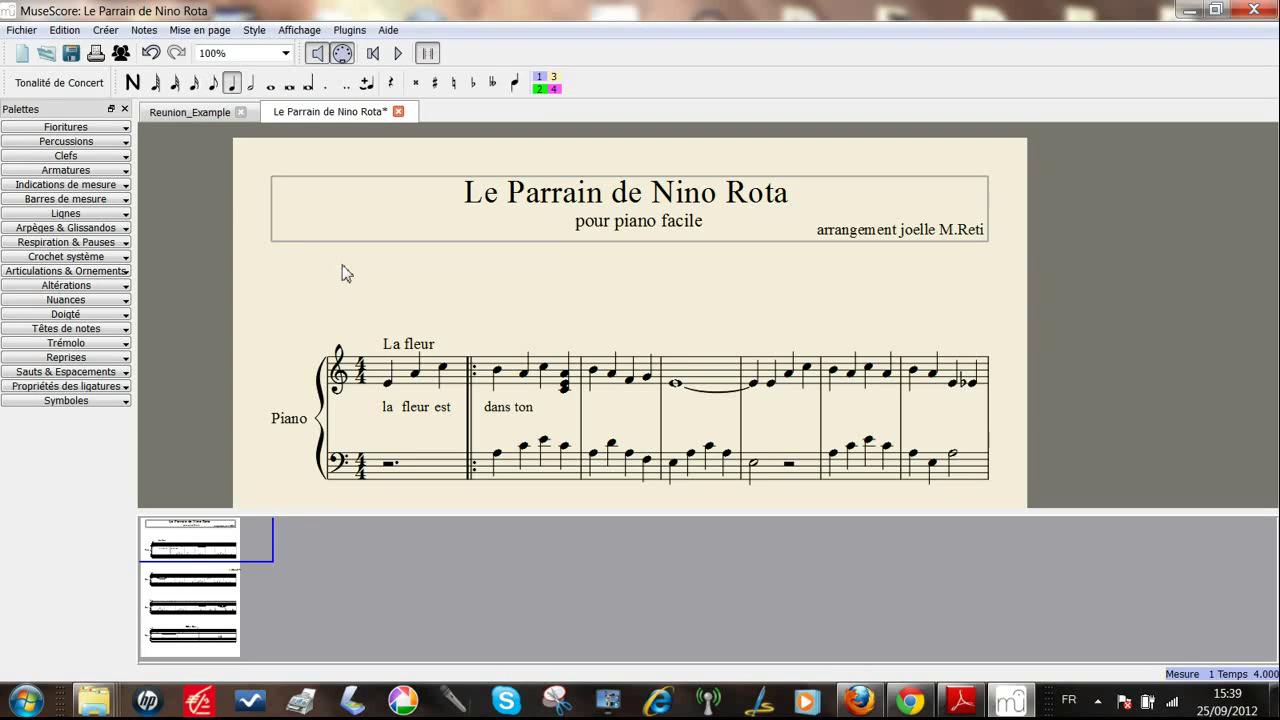
Add a composer text (Compositeur) to the score reading "jouer doucement".
{"action": "right_click", "coordinate": [422, 276]}
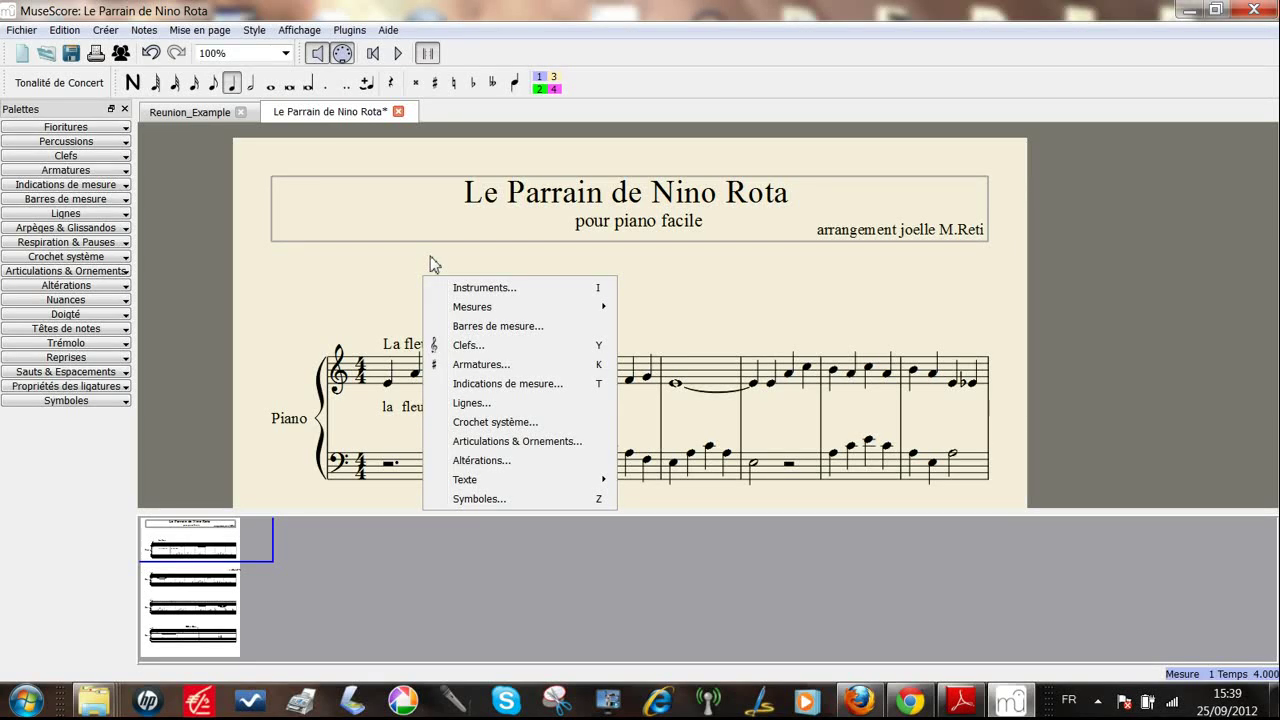
{"action": "mouse_move", "coordinate": [500, 482]}
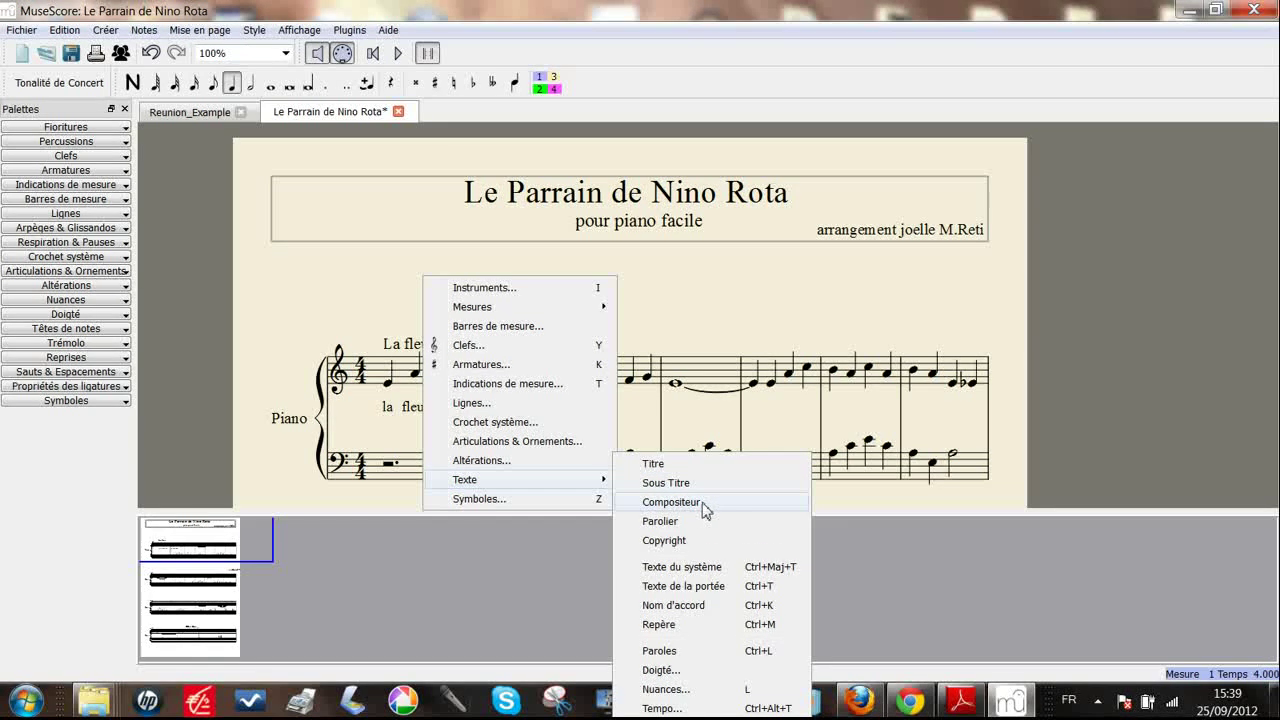
{"action": "left_click", "coordinate": [670, 502]}
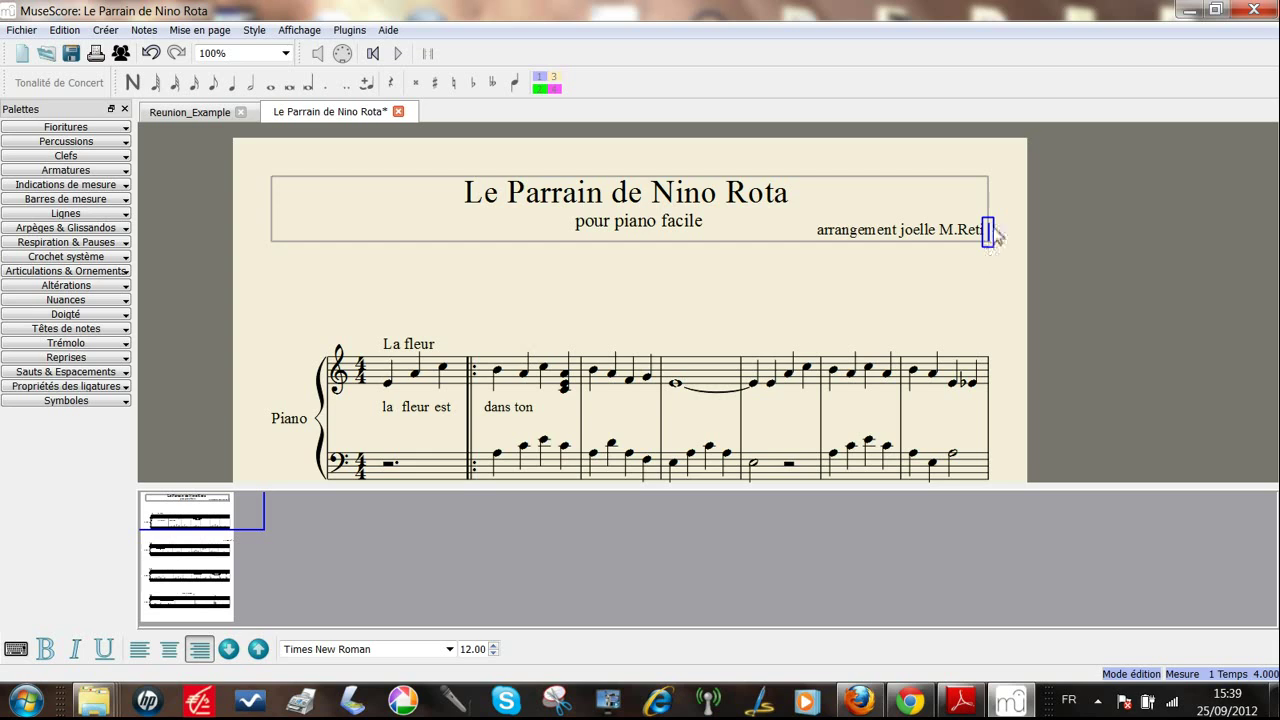
{"action": "type", "text": "joelle"}
{"action": "type", "text": " doucelle"}
{"action": "type", "text": "nt"}
{"action": "left_click", "coordinate": [979, 284]}
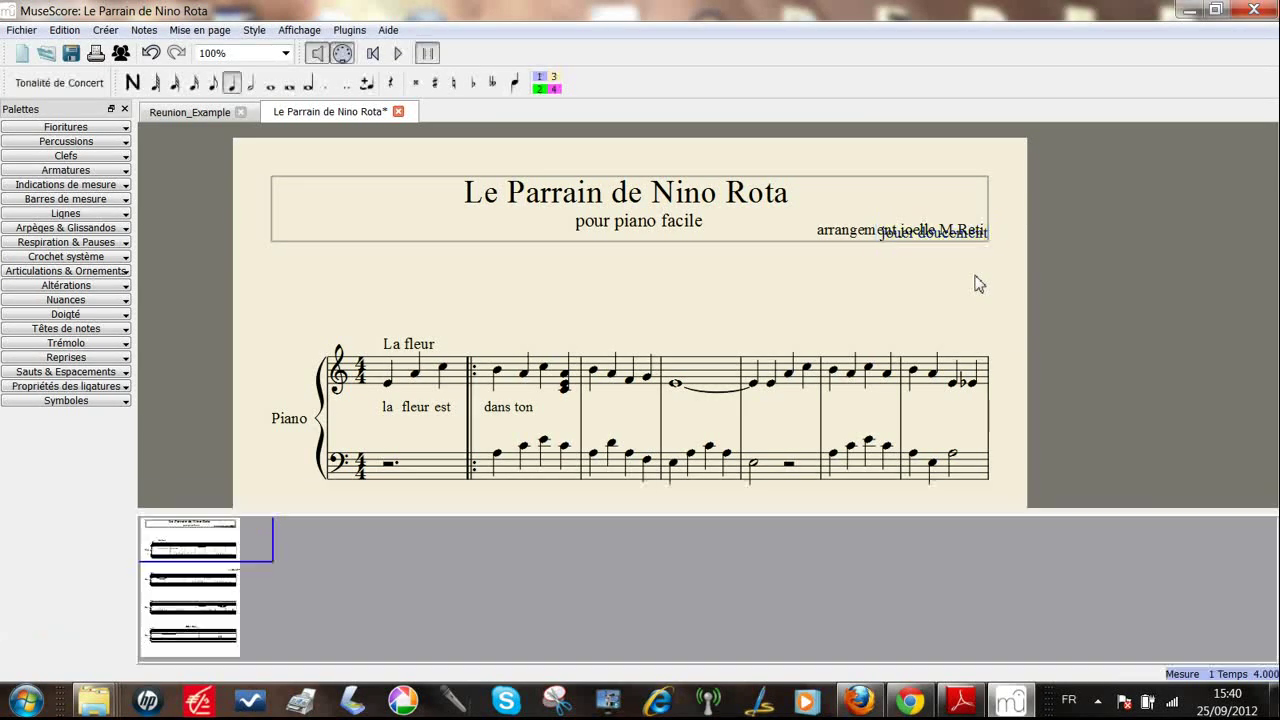
Move the "jouer doucement" text out of the title frame to just above the last measure of the first system.
{"action": "left_click", "coordinate": [952, 237]}
{"action": "left_click_drag", "start_coordinate": [950, 239], "coordinate": [946, 347]}
{"action": "left_click", "coordinate": [946, 240]}
Move the "jouer doucement" text above the start of the second system, and back up above the second measure of the first system.
{"action": "scroll", "coordinate": [940, 350], "scroll_direction": "down", "scroll_amount": 3}
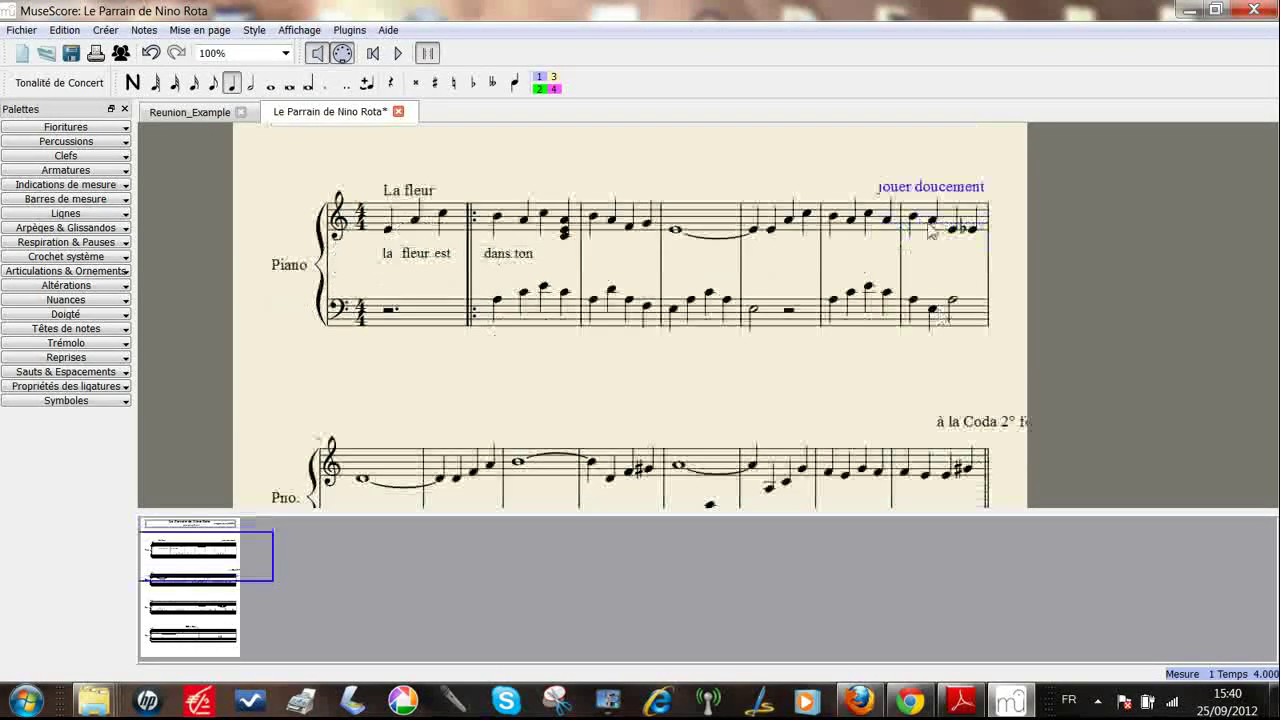
{"action": "left_click_drag", "start_coordinate": [930, 193], "coordinate": [400, 432]}
{"action": "left_click", "coordinate": [524, 388]}
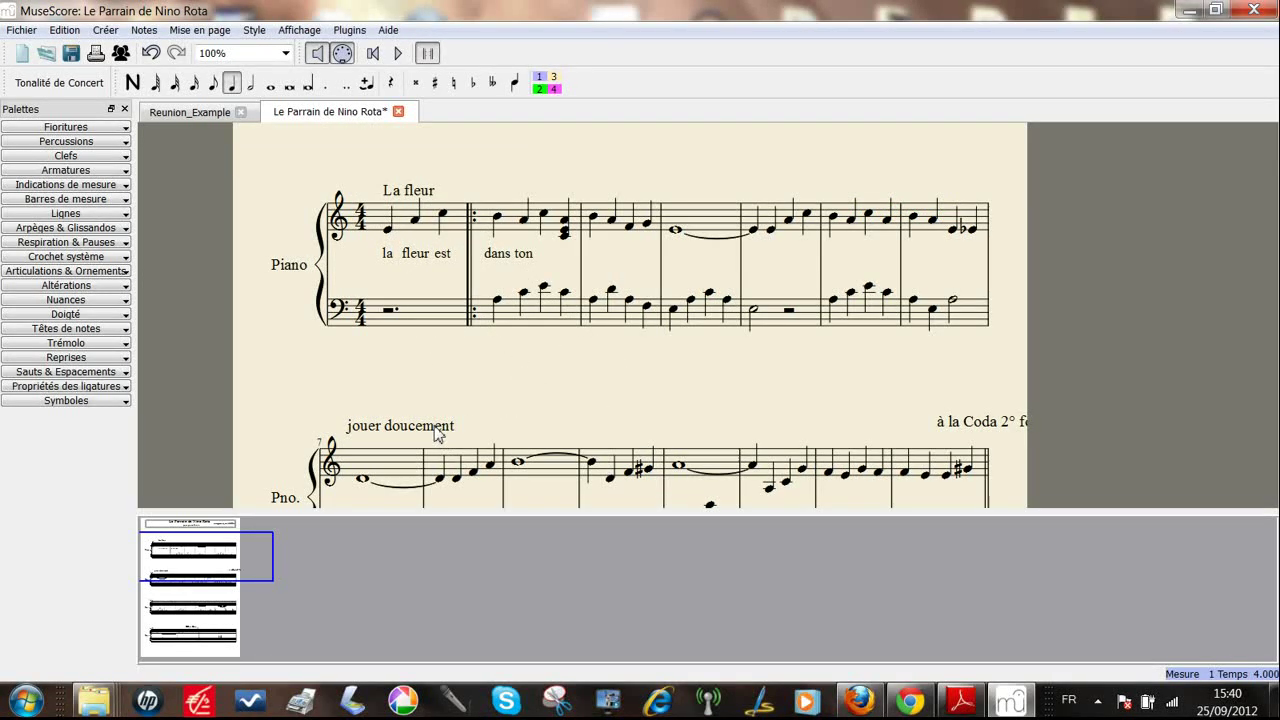
{"action": "left_click_drag", "start_coordinate": [435, 432], "coordinate": [565, 170]}
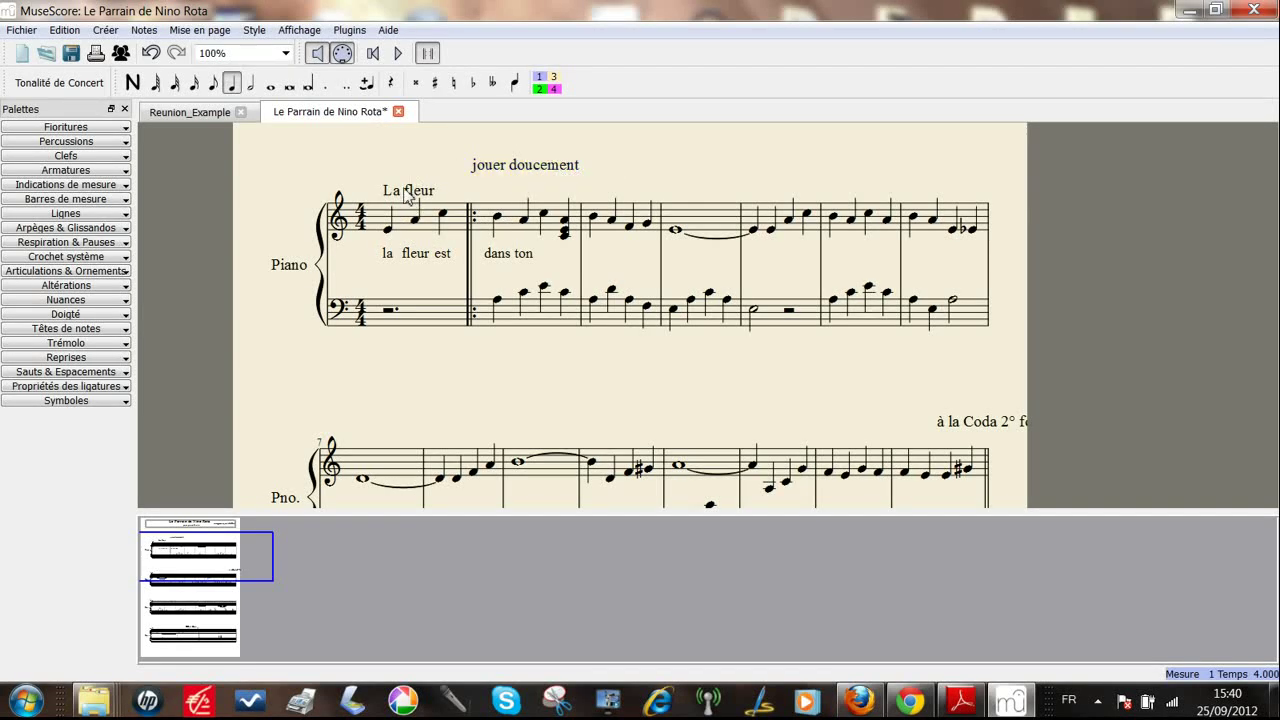
Select all of the "jouer doucement" text in edit mode and set its font to Tafelschrift.
{"action": "double_click", "coordinate": [516, 168]}
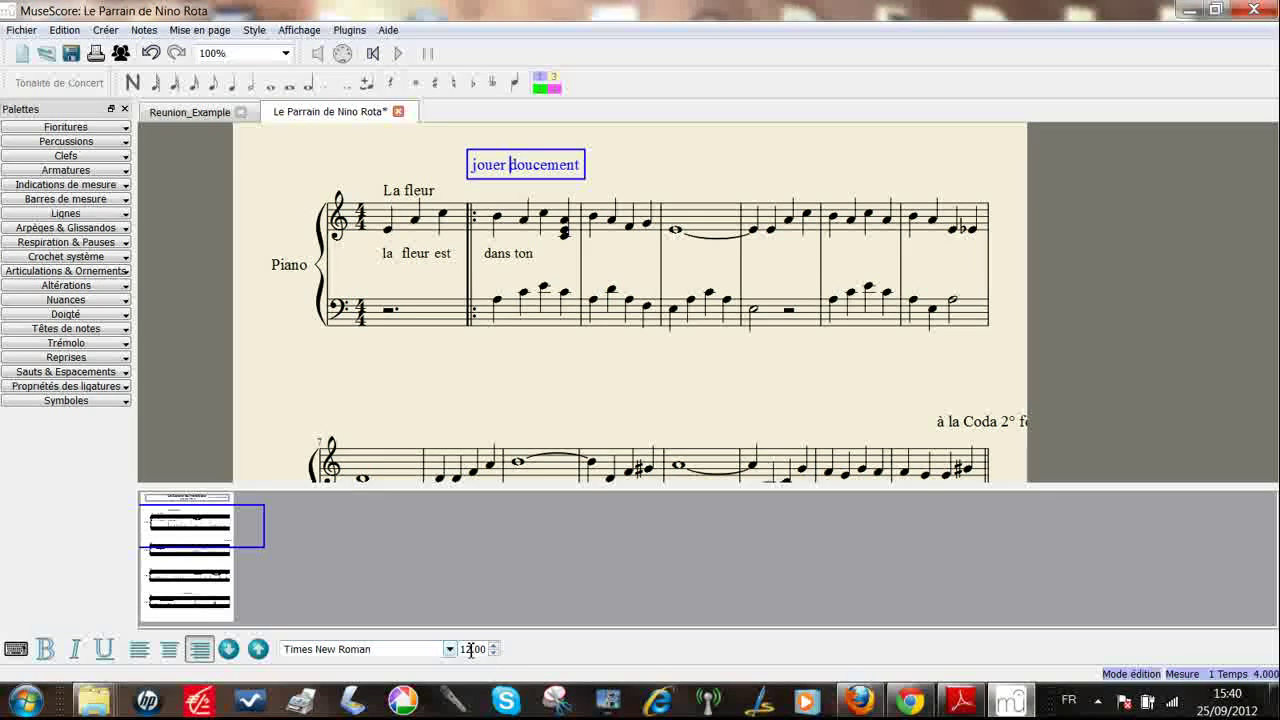
{"action": "key", "text": "Escape"}
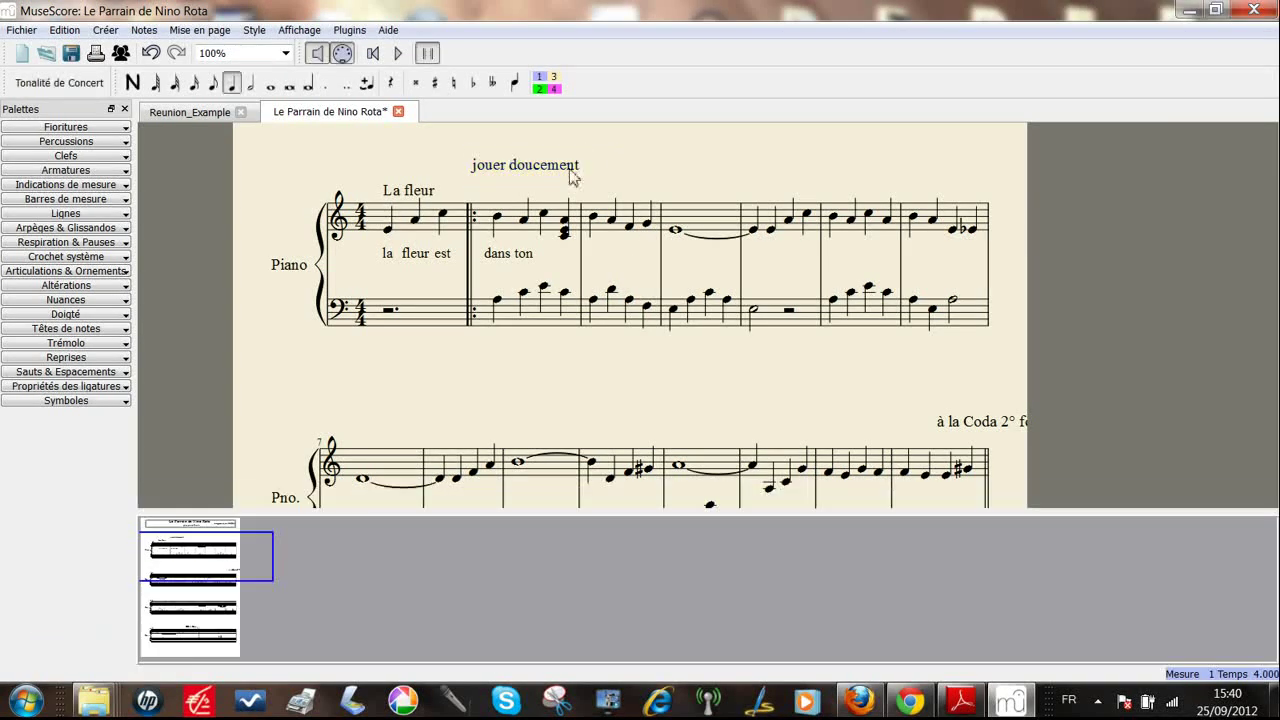
{"action": "left_click_drag", "start_coordinate": [472, 172], "coordinate": [591, 166]}
{"action": "double_click", "coordinate": [484, 172]}
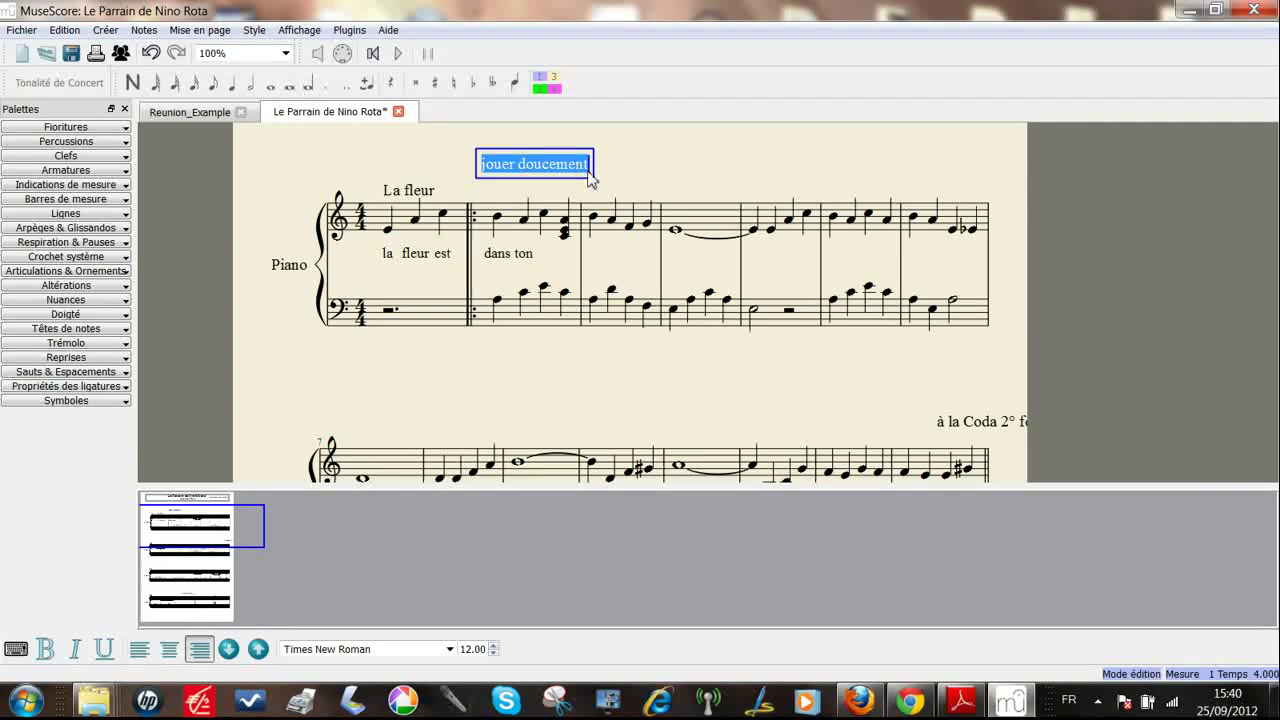
{"action": "left_click", "coordinate": [449, 650]}
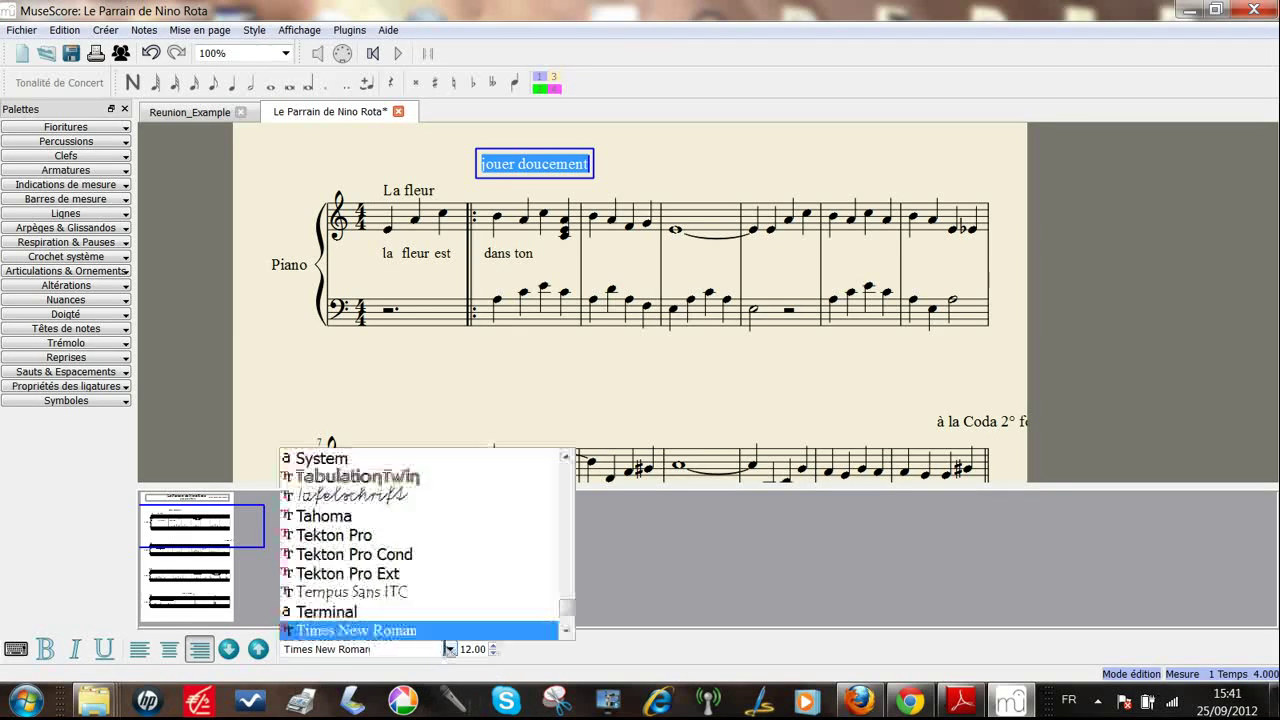
{"action": "left_click", "coordinate": [321, 494]}
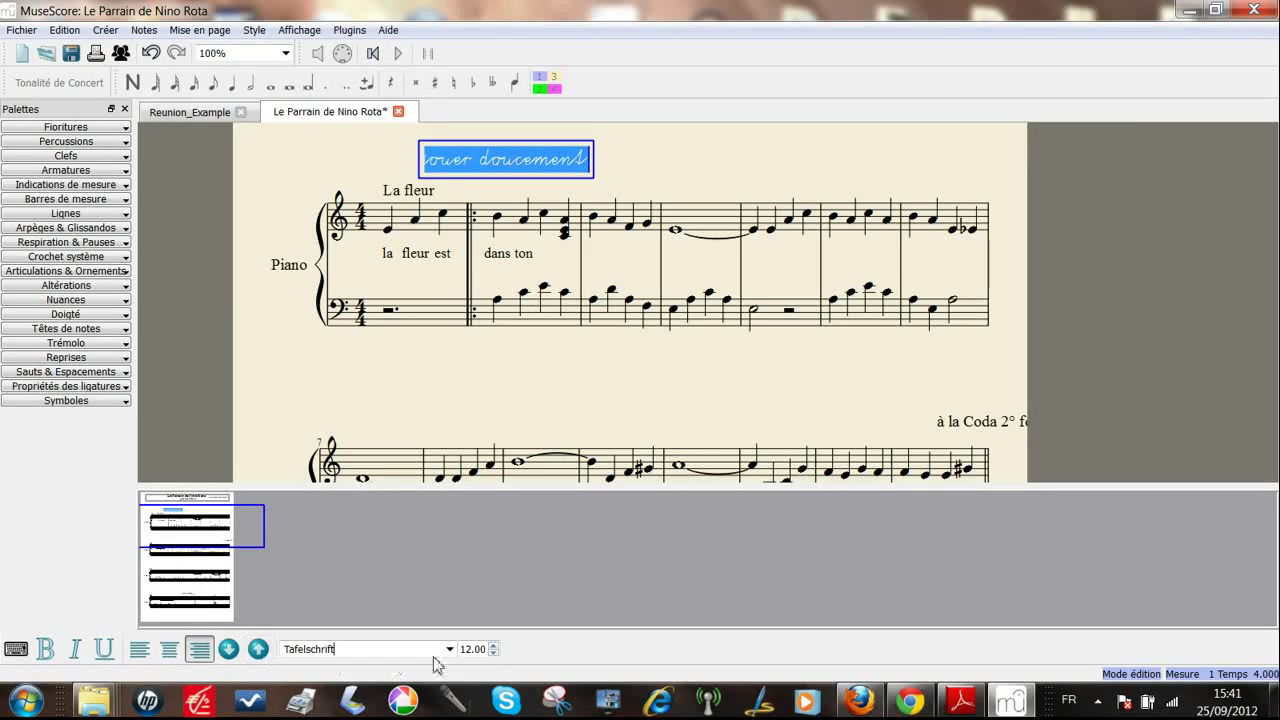
Set the size of the selected "jouer doucement" text to 13 and make it bold.
{"action": "left_click", "coordinate": [491, 645]}
{"action": "left_click", "coordinate": [491, 645]}
{"action": "left_click", "coordinate": [491, 645]}
{"action": "left_click", "coordinate": [492, 645]}
{"action": "left_click", "coordinate": [492, 645]}
{"action": "left_click", "coordinate": [493, 654]}
{"action": "left_click", "coordinate": [493, 654]}
{"action": "left_click", "coordinate": [493, 654]}
{"action": "left_click", "coordinate": [493, 654]}
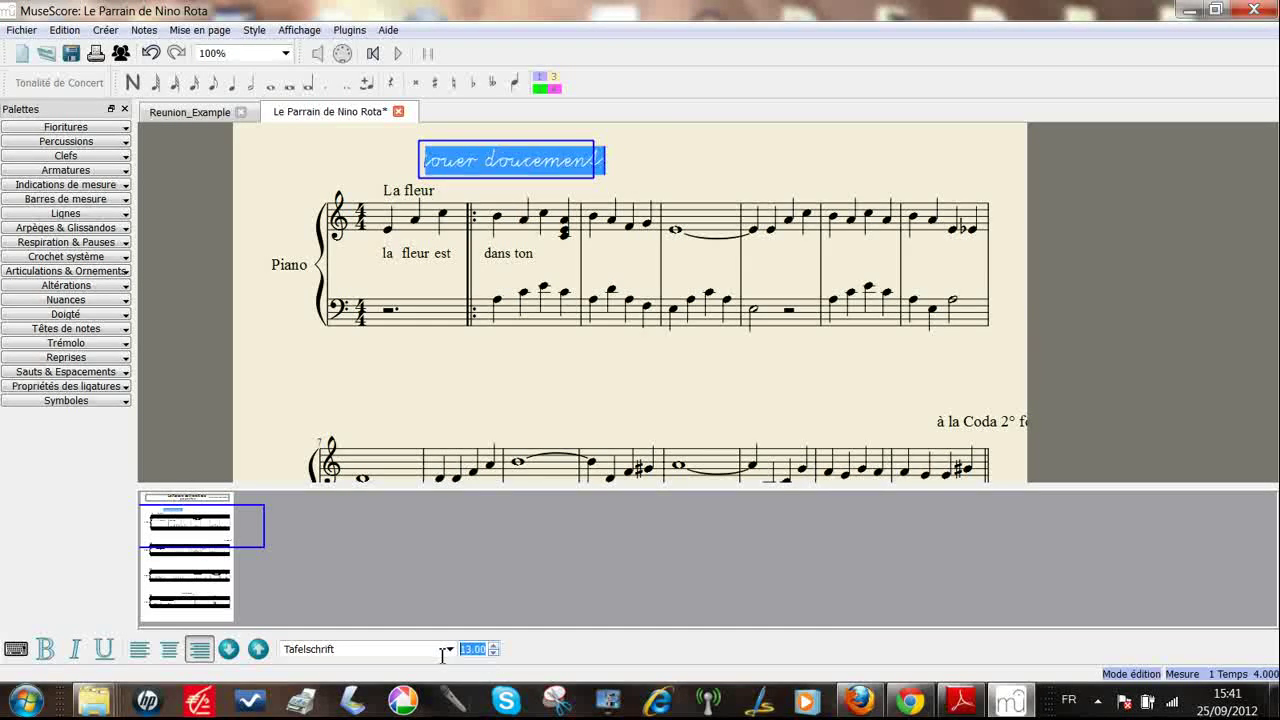
{"action": "left_click", "coordinate": [55, 650]}
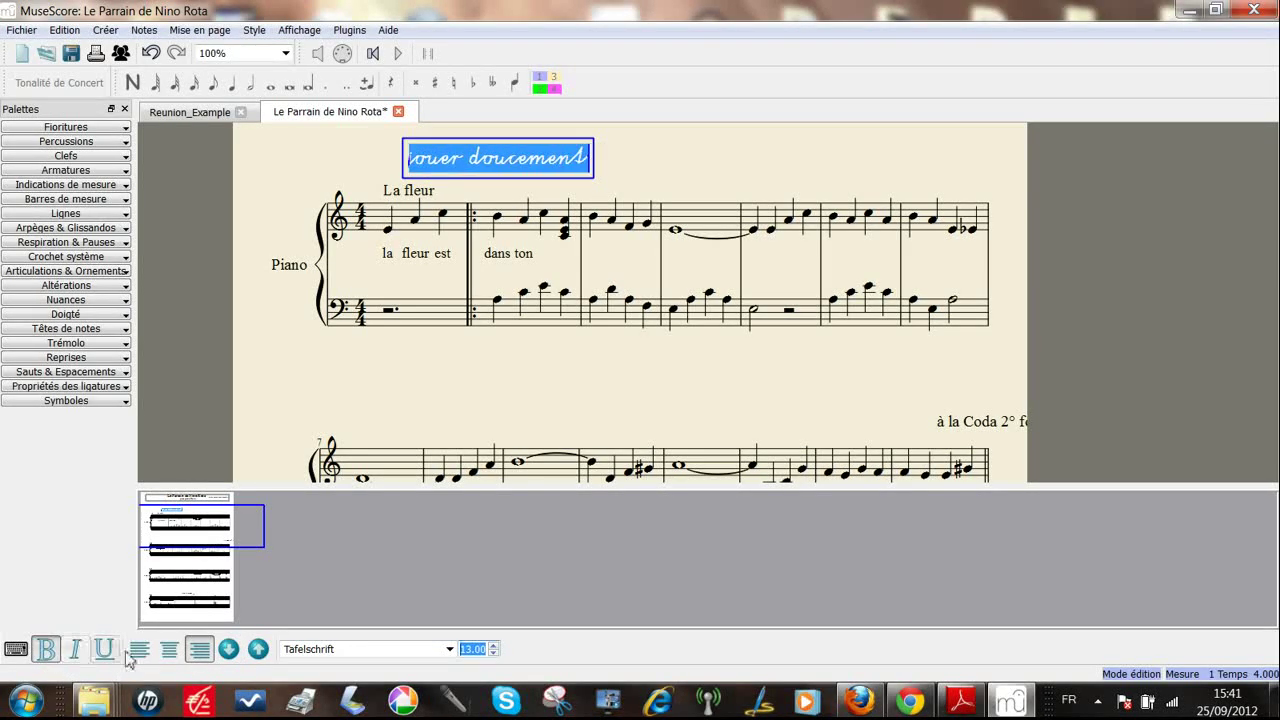
Finish editing the "jouer doucement" text and bring the top of the score back into view.
{"action": "left_click", "coordinate": [581, 574]}
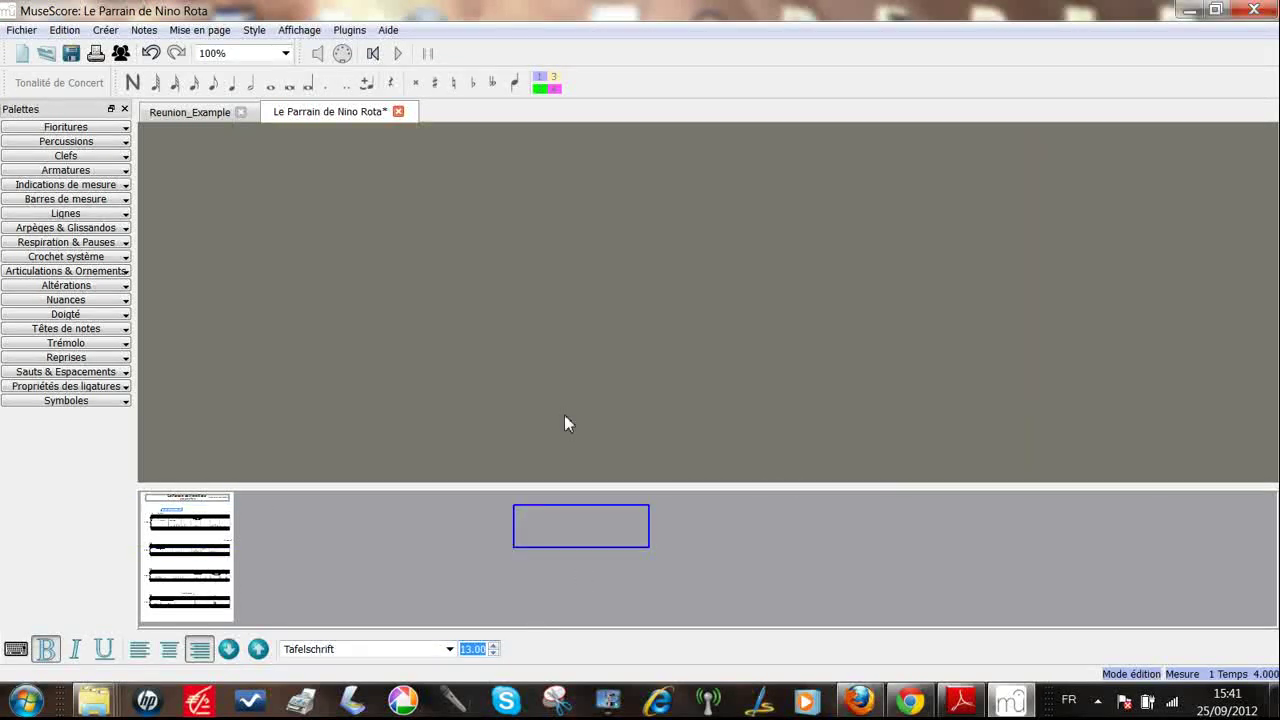
{"action": "left_click_drag", "start_coordinate": [518, 513], "coordinate": [203, 500]}
{"action": "left_click", "coordinate": [324, 246]}
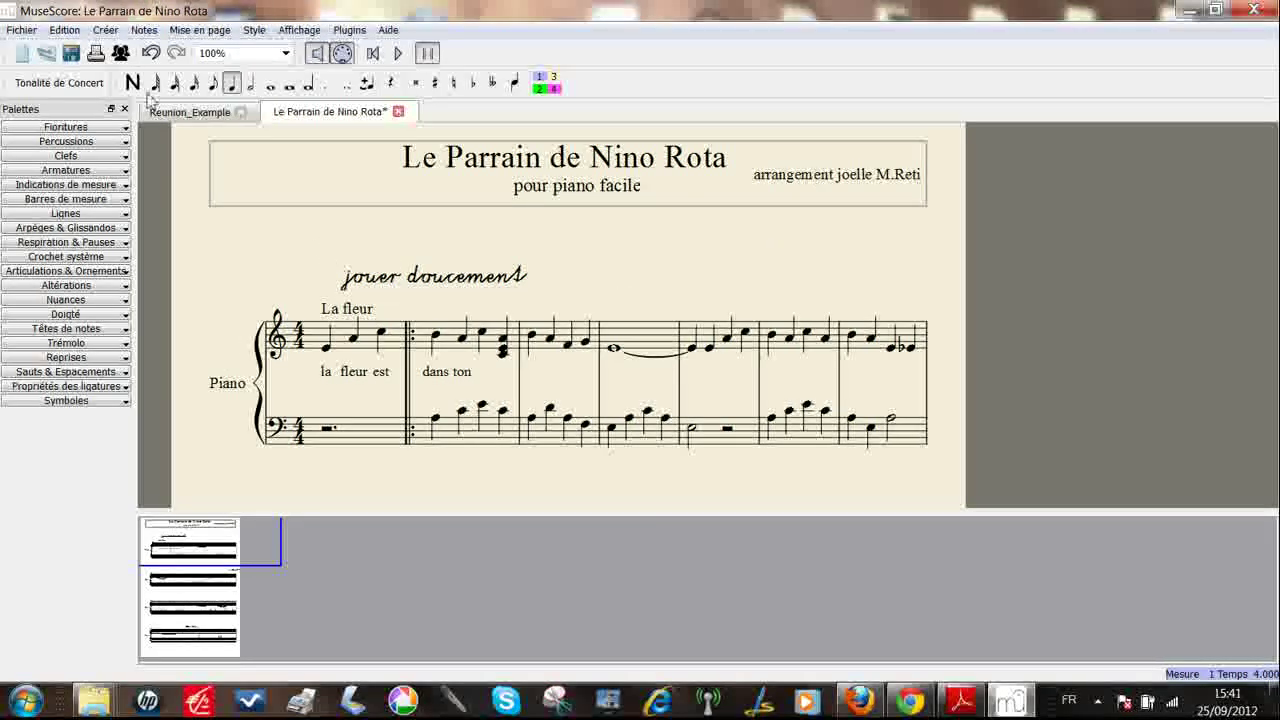
{"action": "left_click", "coordinate": [105, 30]}
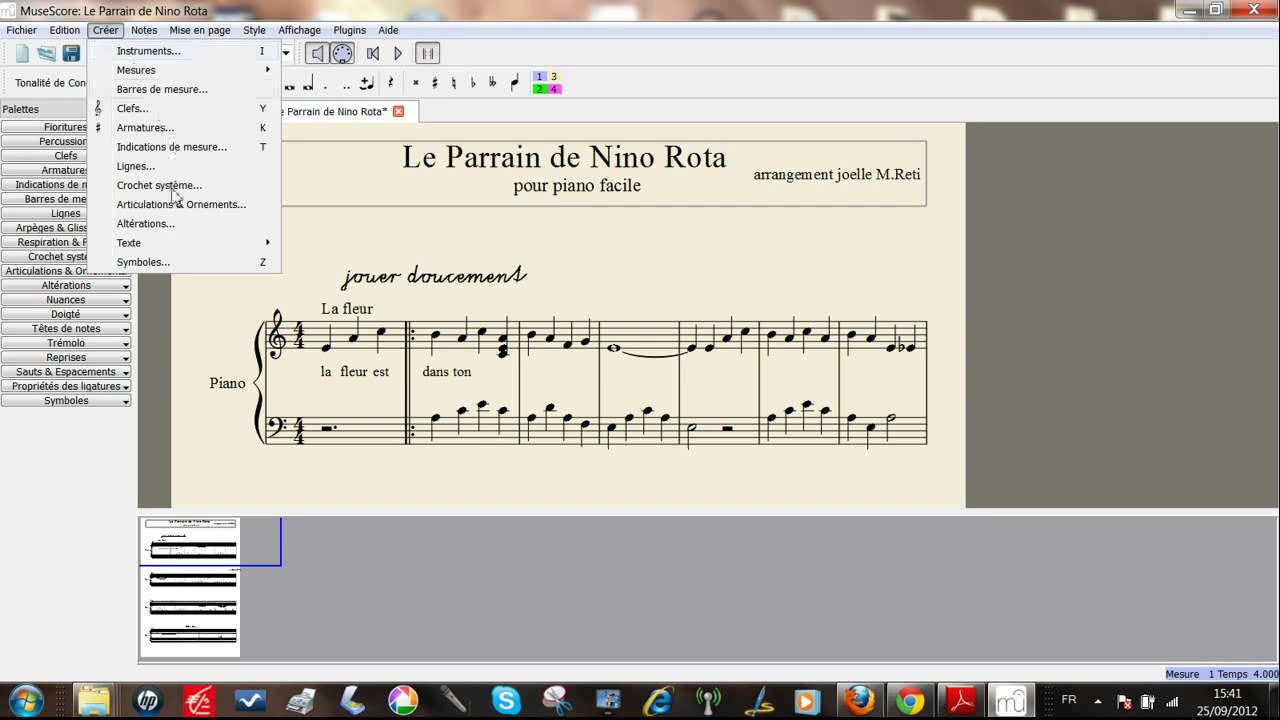
{"action": "mouse_move", "coordinate": [172, 245]}
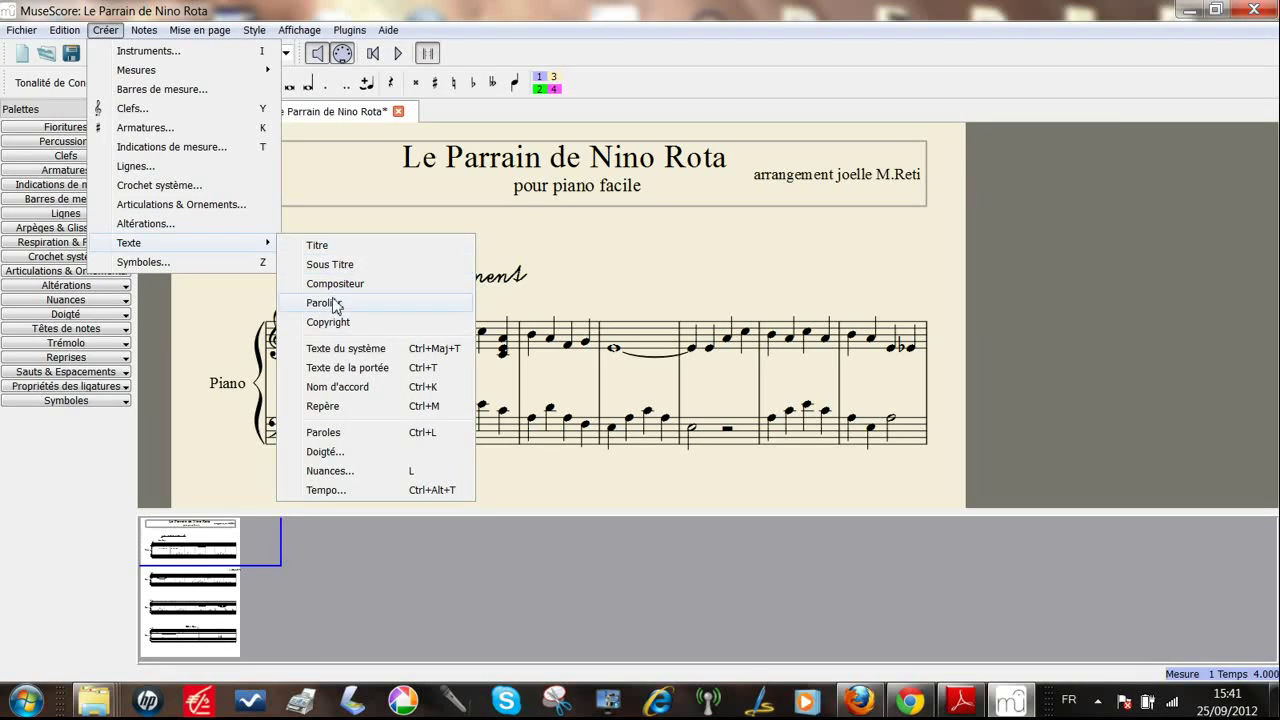
{"action": "left_click", "coordinate": [592, 231]}
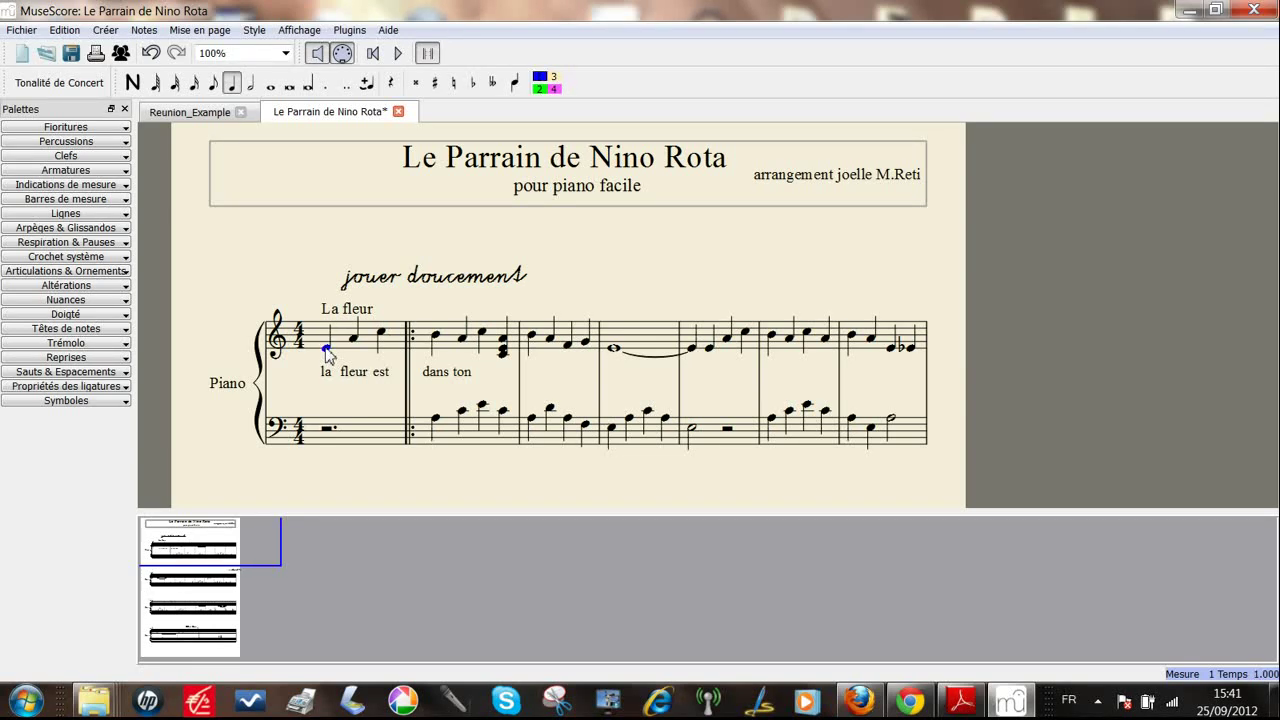
Start a second line of lyrics at the first treble note, entering "la vie est" across the first measure's three notes.
{"action": "right_click", "coordinate": [348, 231]}
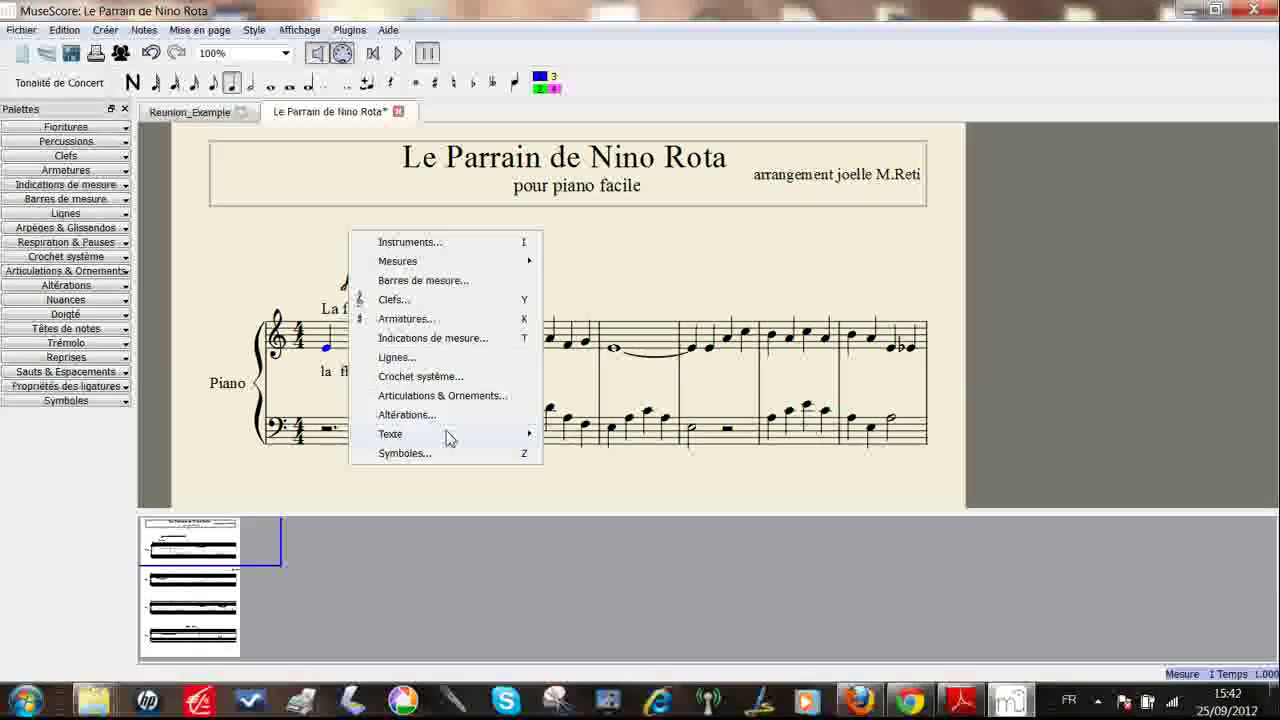
{"action": "mouse_move", "coordinate": [450, 434]}
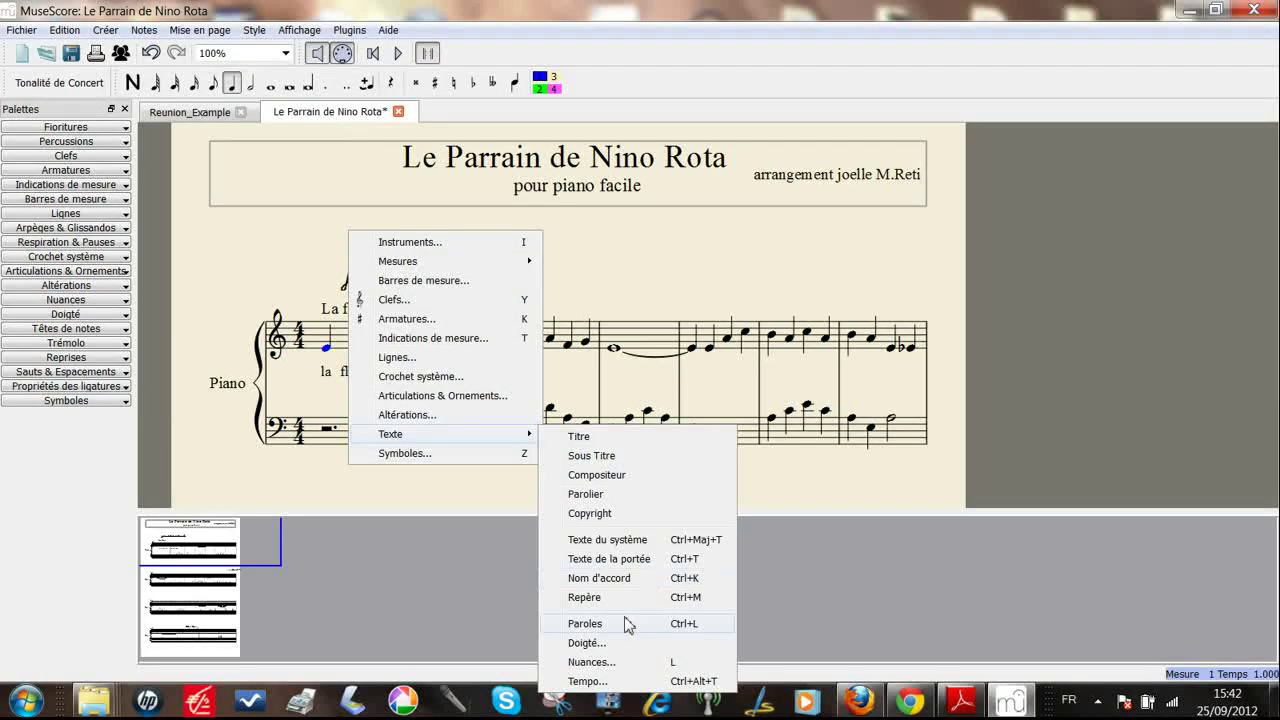
{"action": "left_click", "coordinate": [585, 624]}
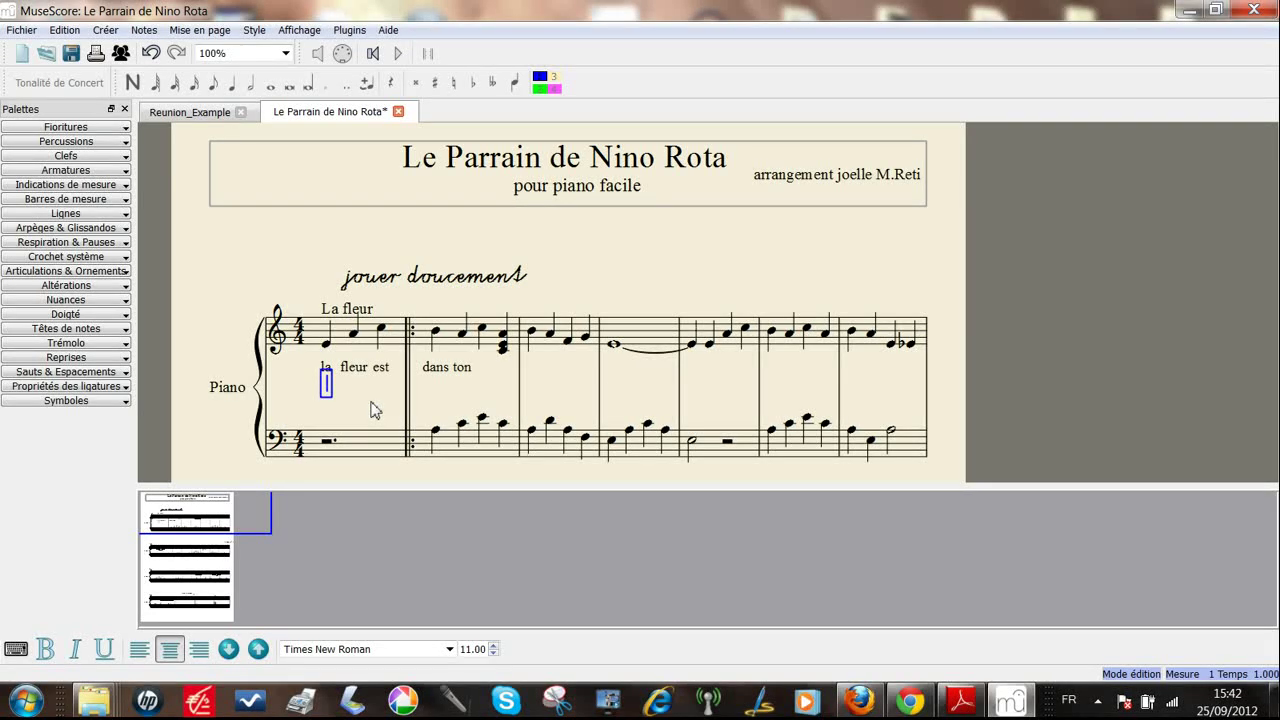
{"action": "type", "text": "la"}
{"action": "key", "text": "space"}
{"action": "type", "text": "vie"}
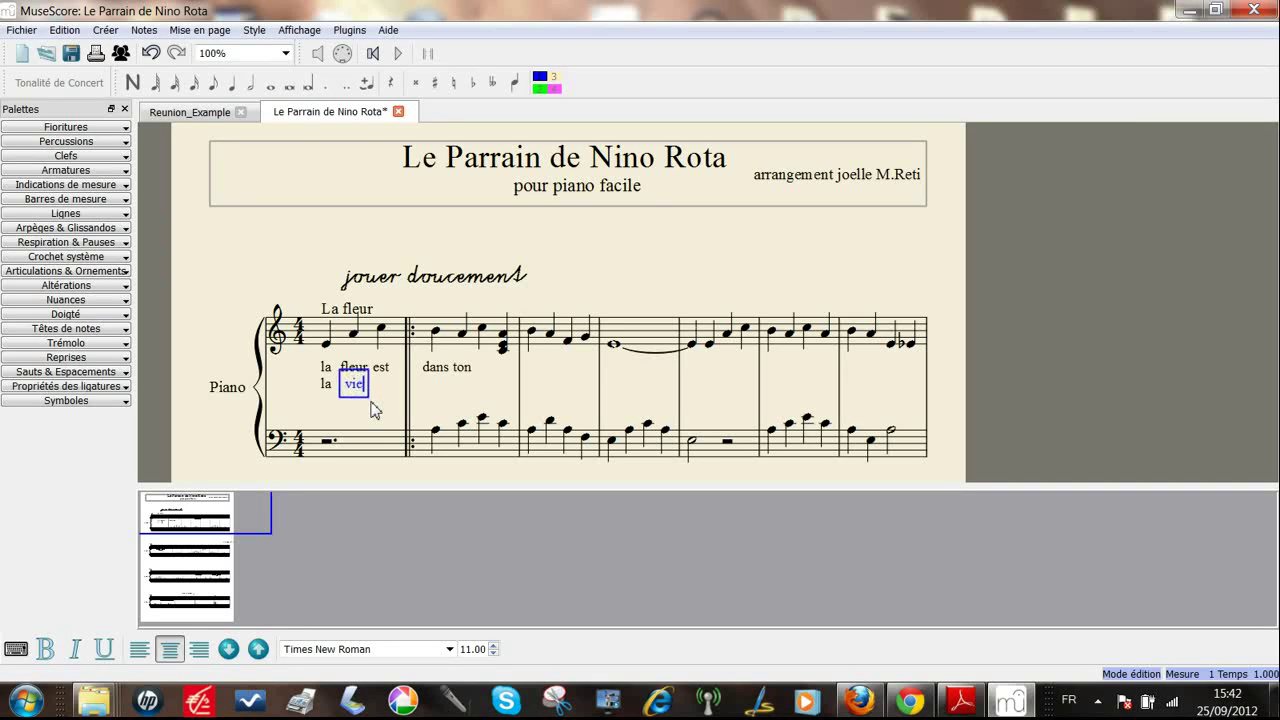
{"action": "key", "text": "space"}
{"action": "type", "text": "est"}
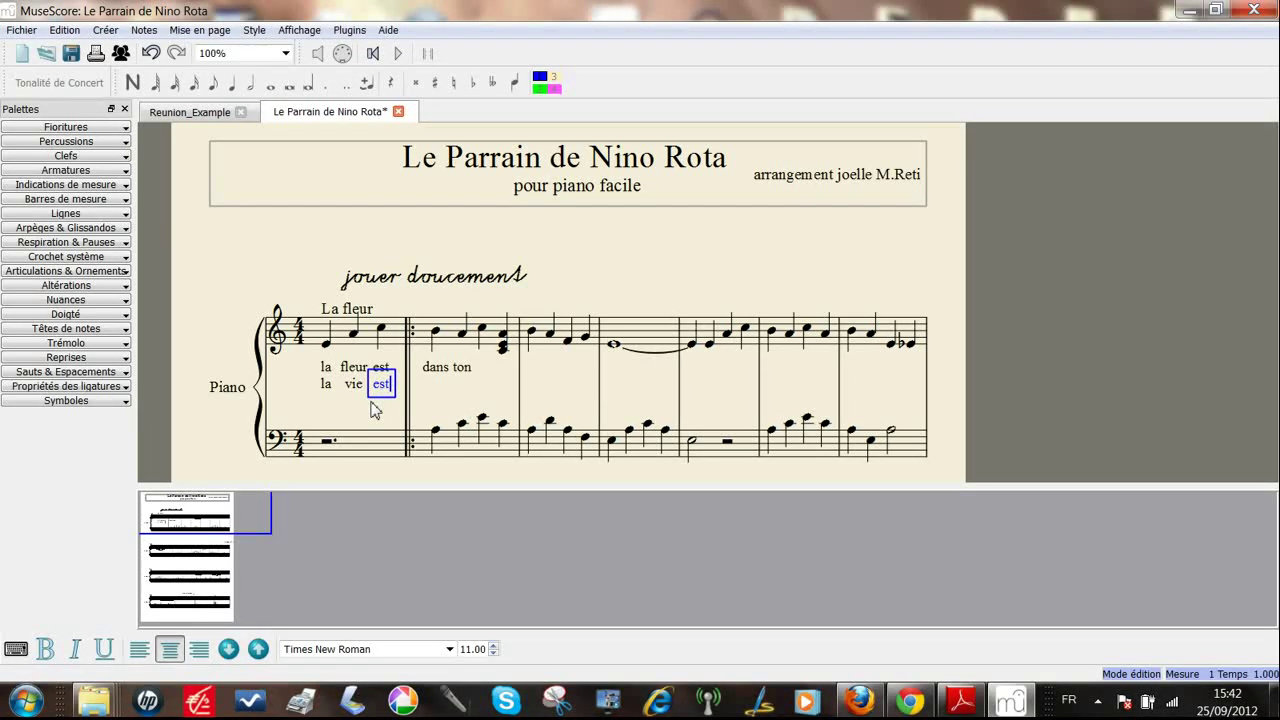
Continue the second lyrics line with "belle quand je suis", one word under each treble note of the second measure.
{"action": "key", "text": "space"}
{"action": "type", "text": "belle"}
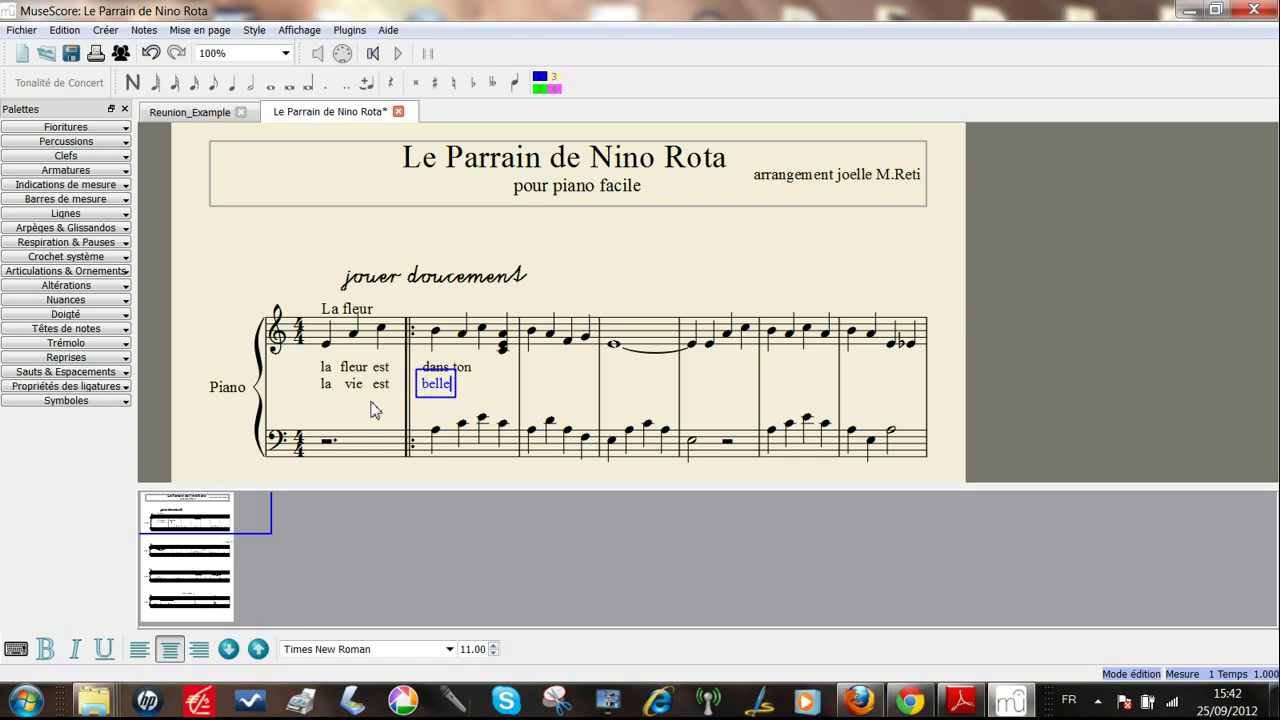
{"action": "key", "text": "space"}
{"action": "type", "text": "quand"}
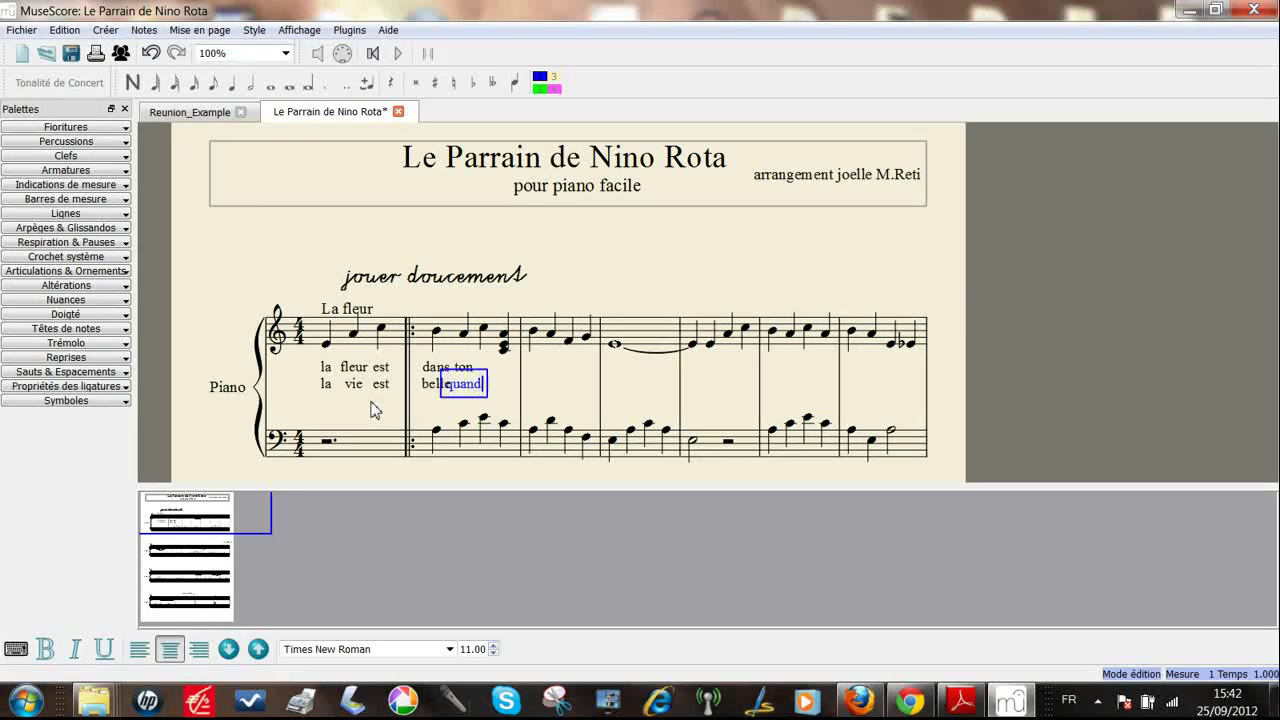
{"action": "key", "text": "space"}
{"action": "type", "text": "je"}
{"action": "key", "text": "space"}
{"action": "type", "text": "suis"}
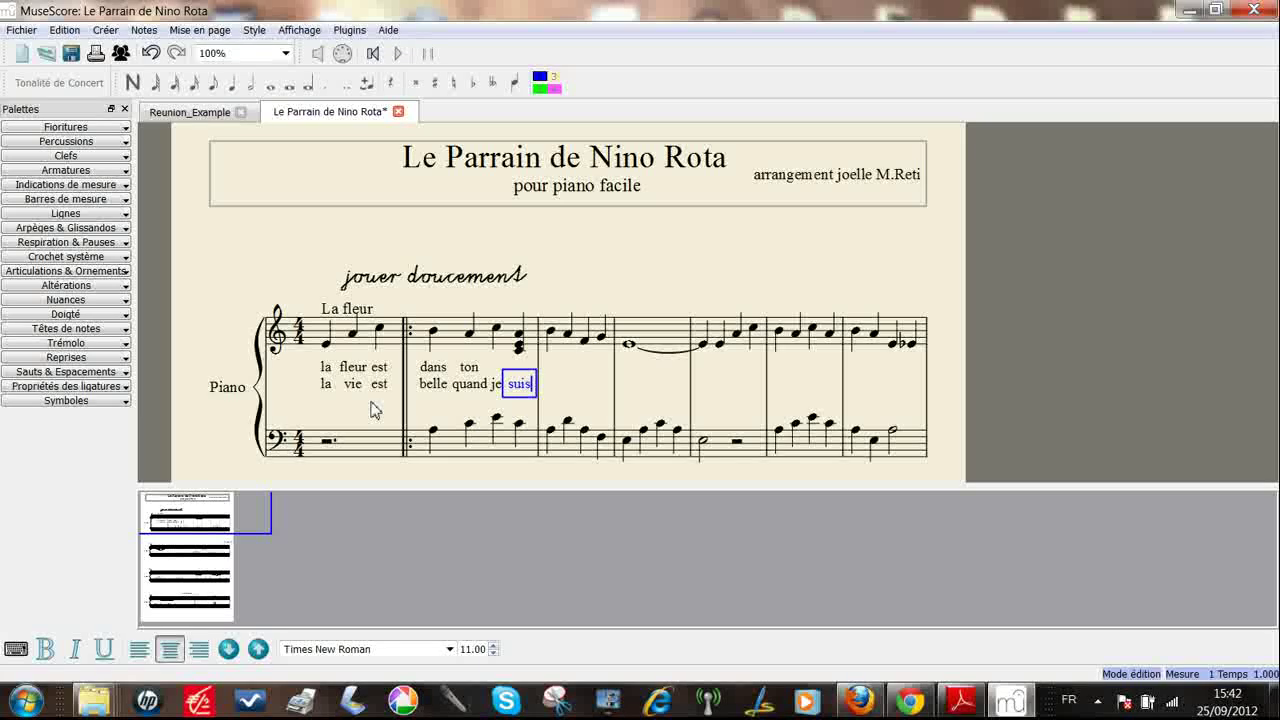
{"action": "key", "text": "space"}
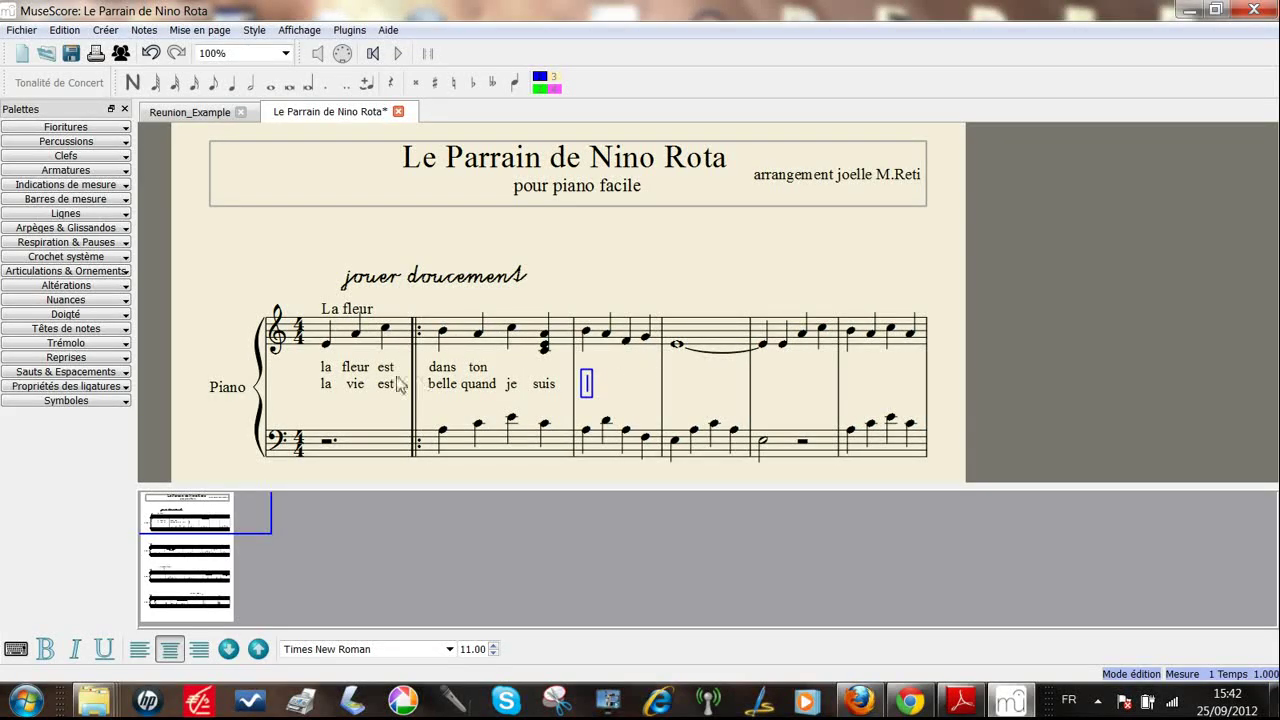
Add the chord name "Am" above the three-note chord at the end of the second measure.
{"action": "left_click", "coordinate": [544, 349]}
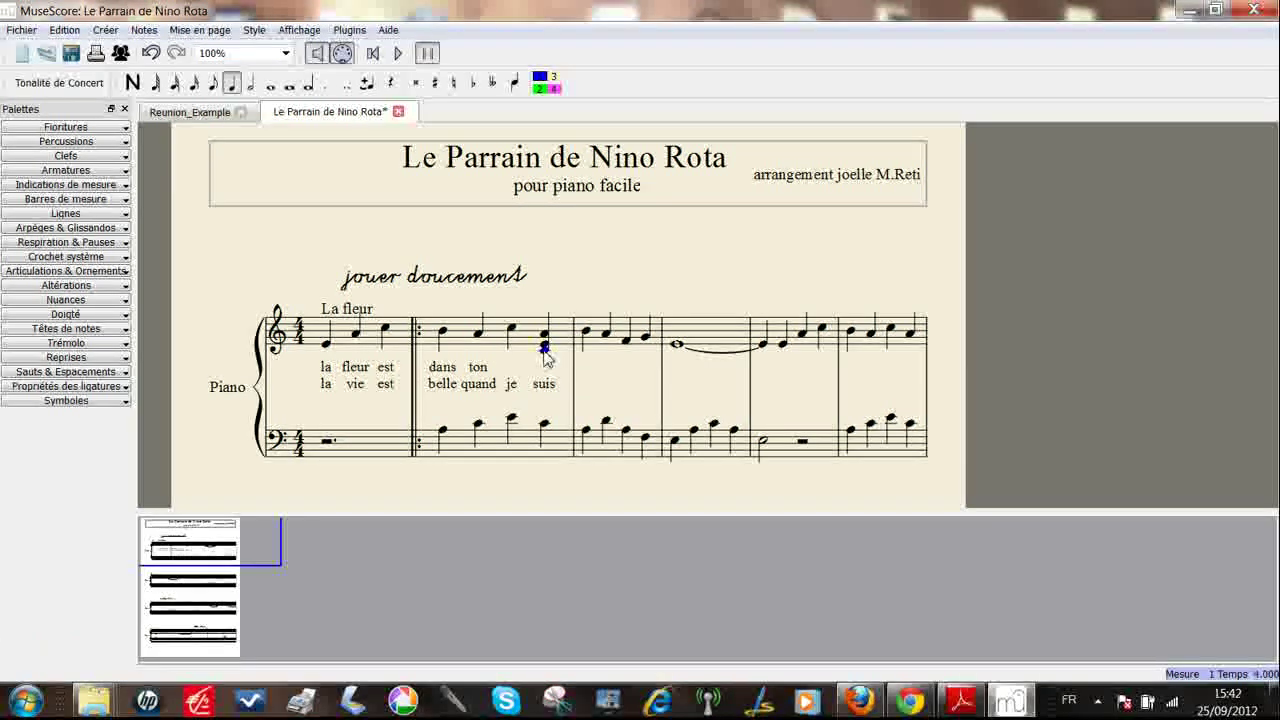
{"action": "right_click", "coordinate": [556, 286]}
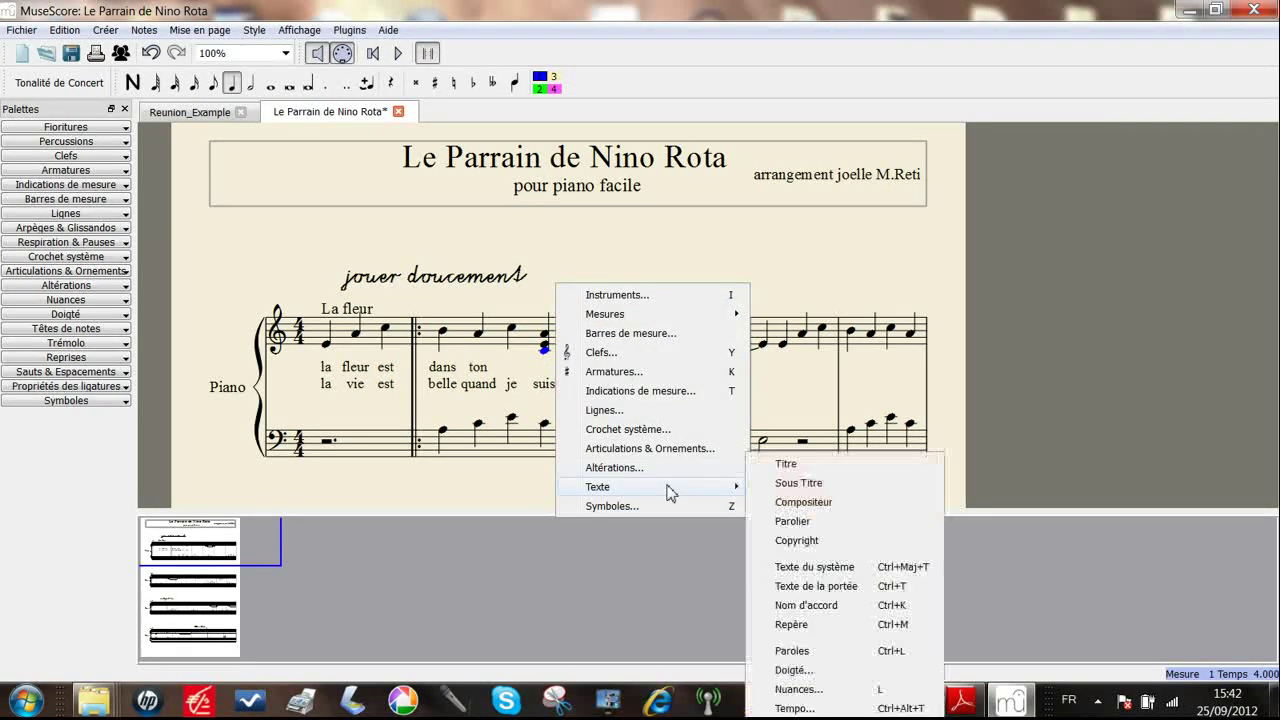
{"action": "mouse_move", "coordinate": [700, 488]}
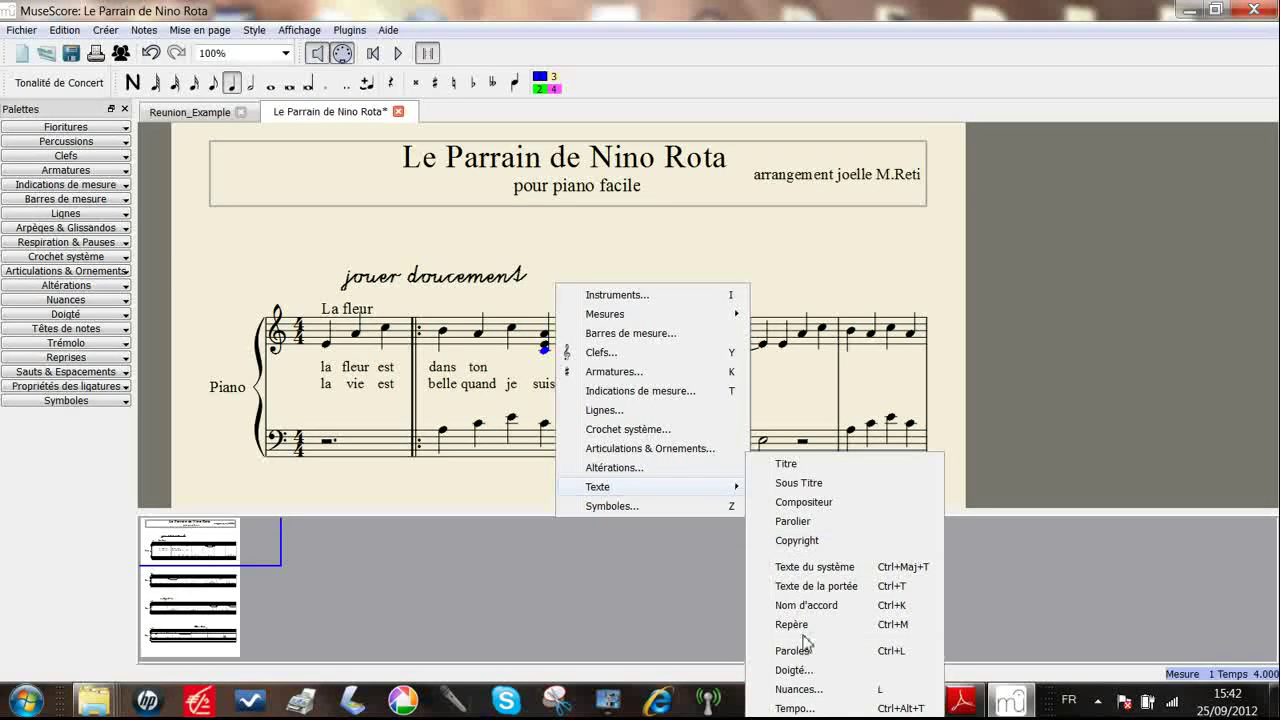
{"action": "left_click", "coordinate": [812, 605]}
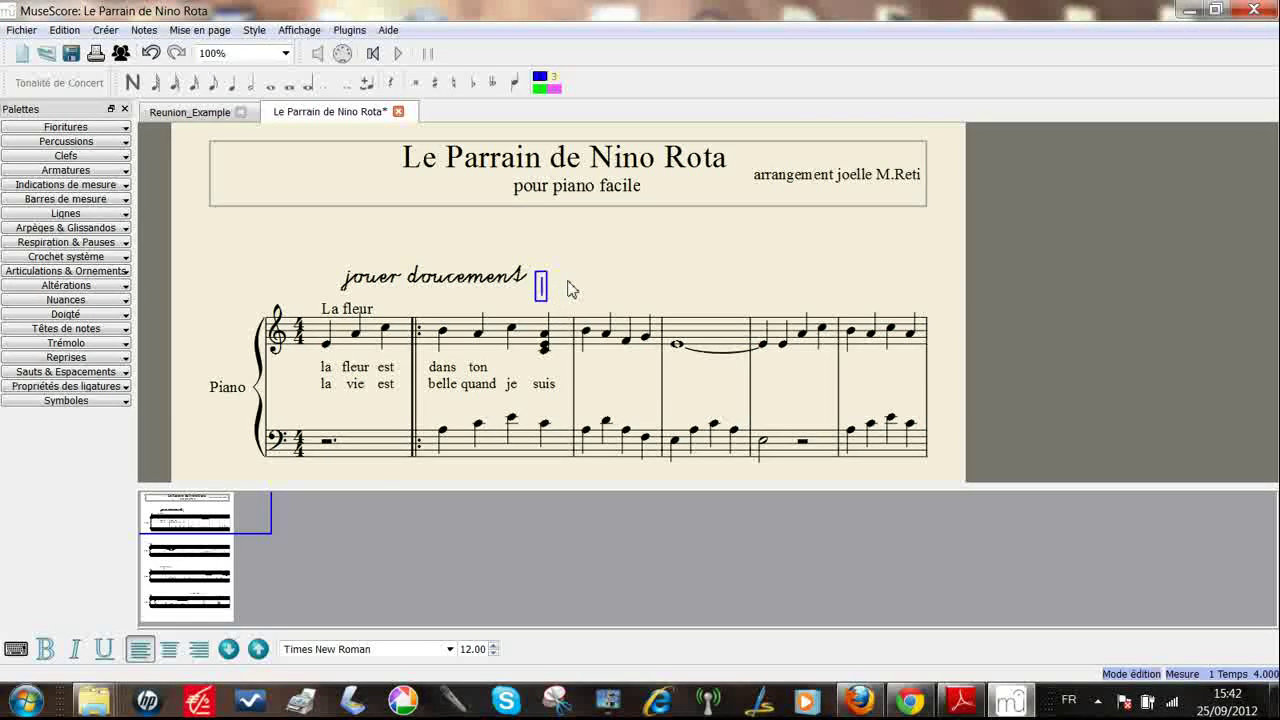
{"action": "type", "text": "Am"}
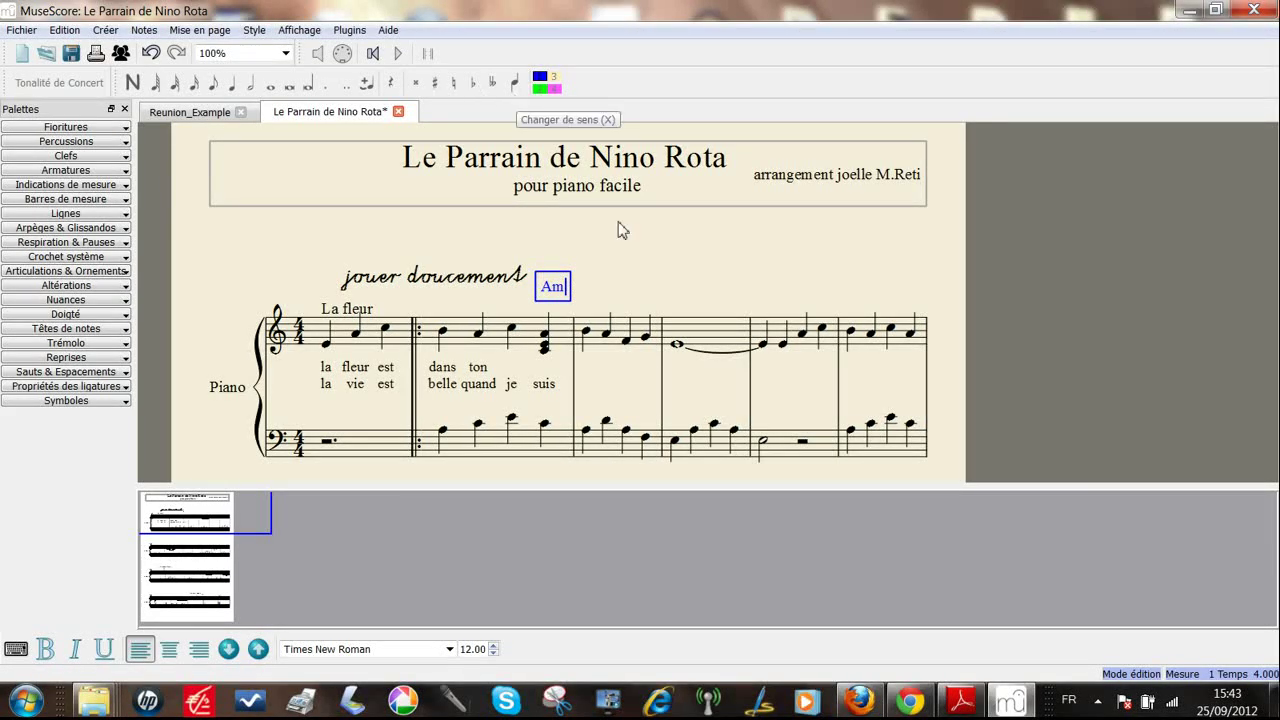
{"action": "left_click", "coordinate": [653, 296]}
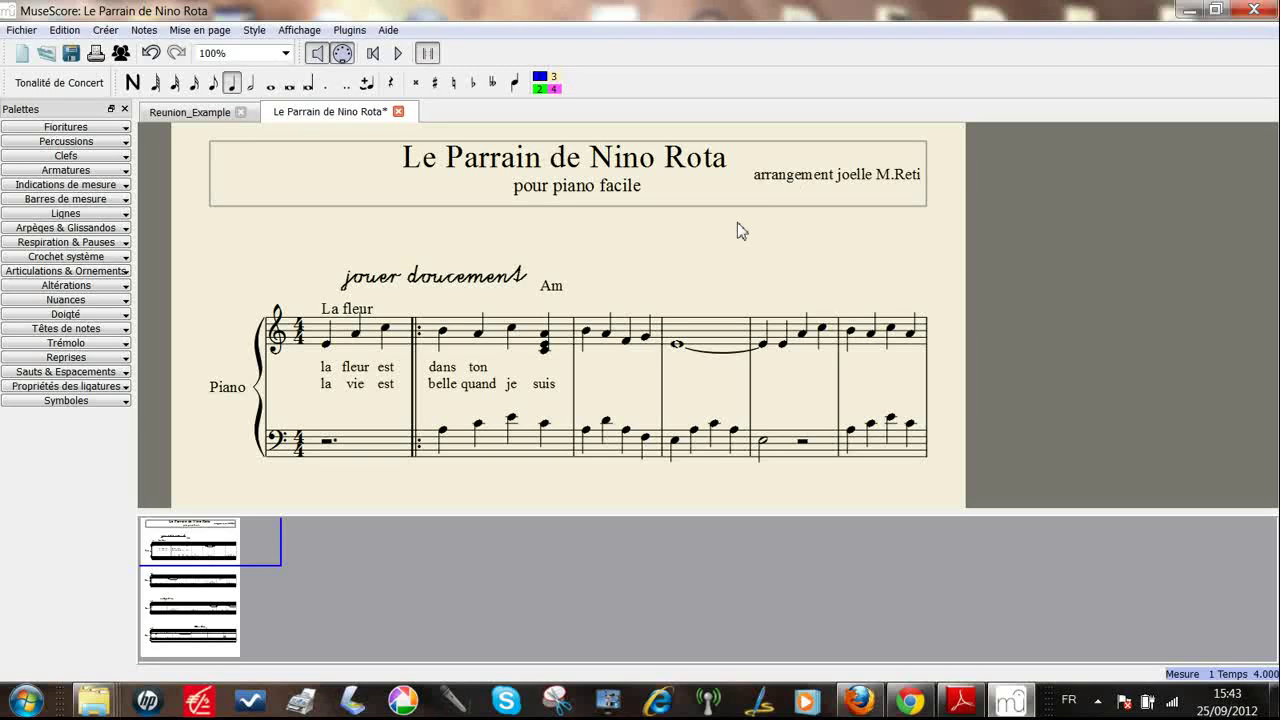
{"action": "double_click", "coordinate": [553, 288]}
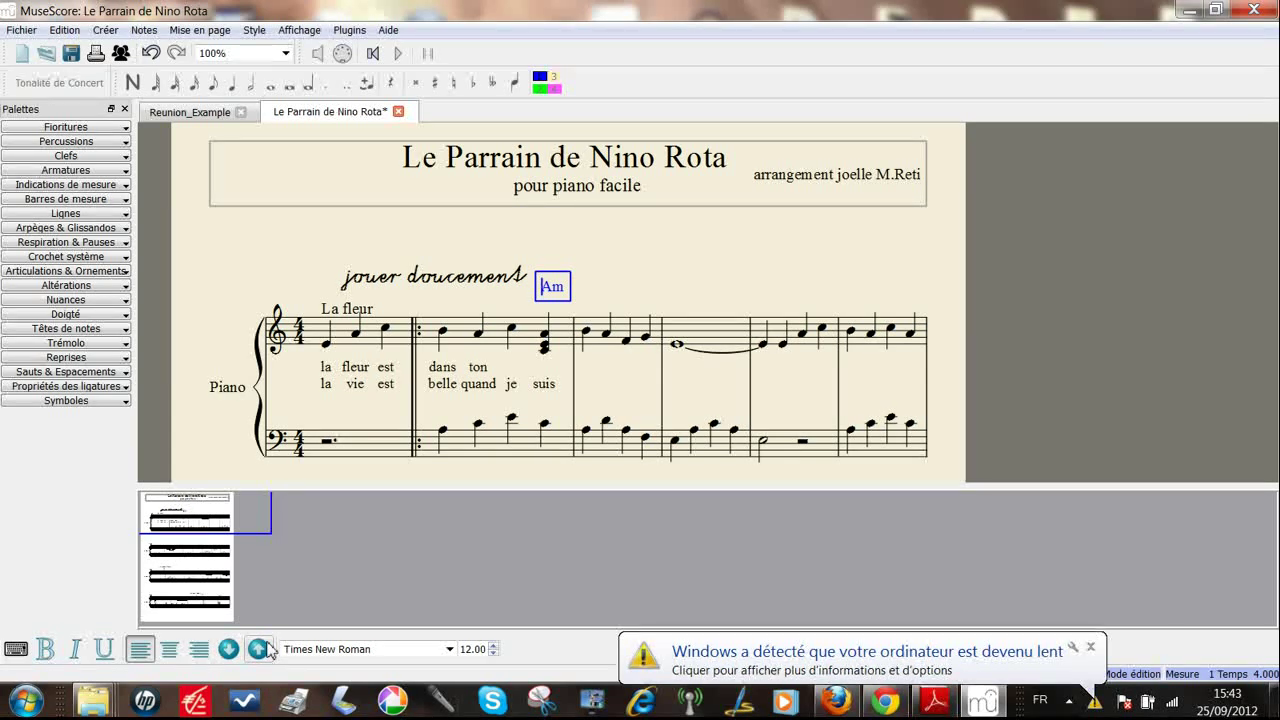
{"action": "left_click", "coordinate": [605, 280]}
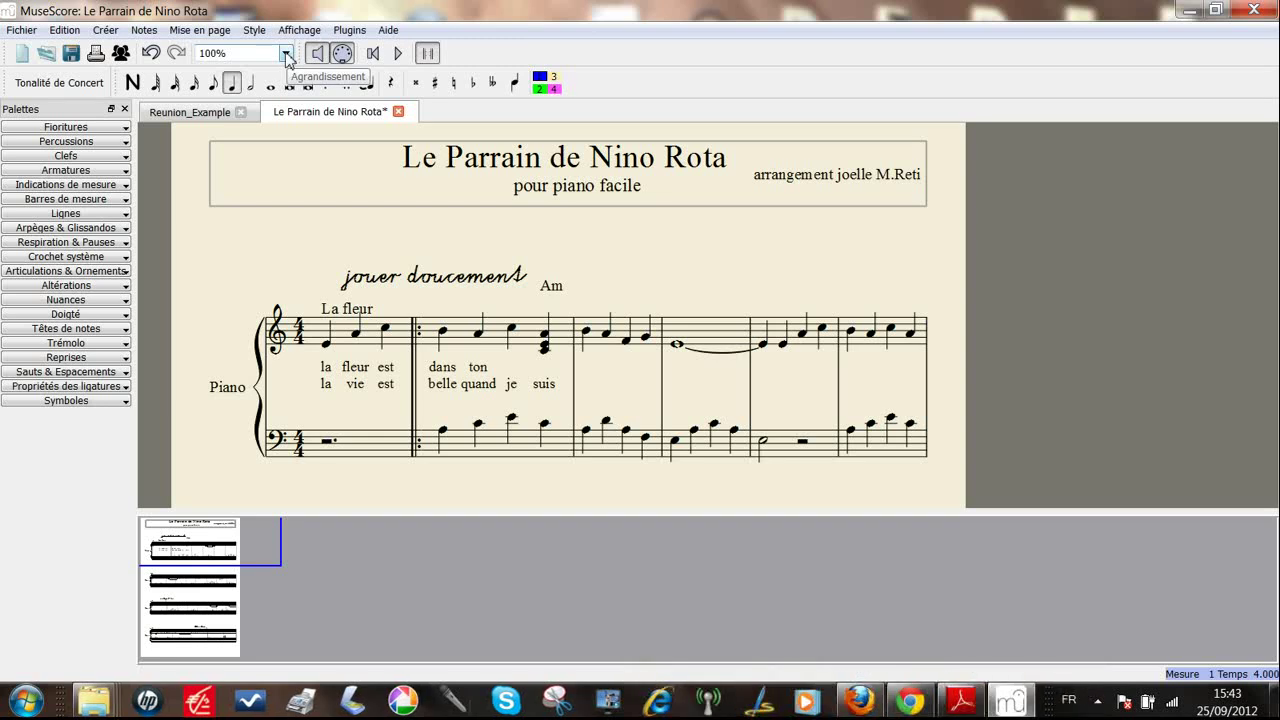
Examine the added lyrics and chord name at 200% and 400% magnification.
{"action": "left_click", "coordinate": [286, 53]}
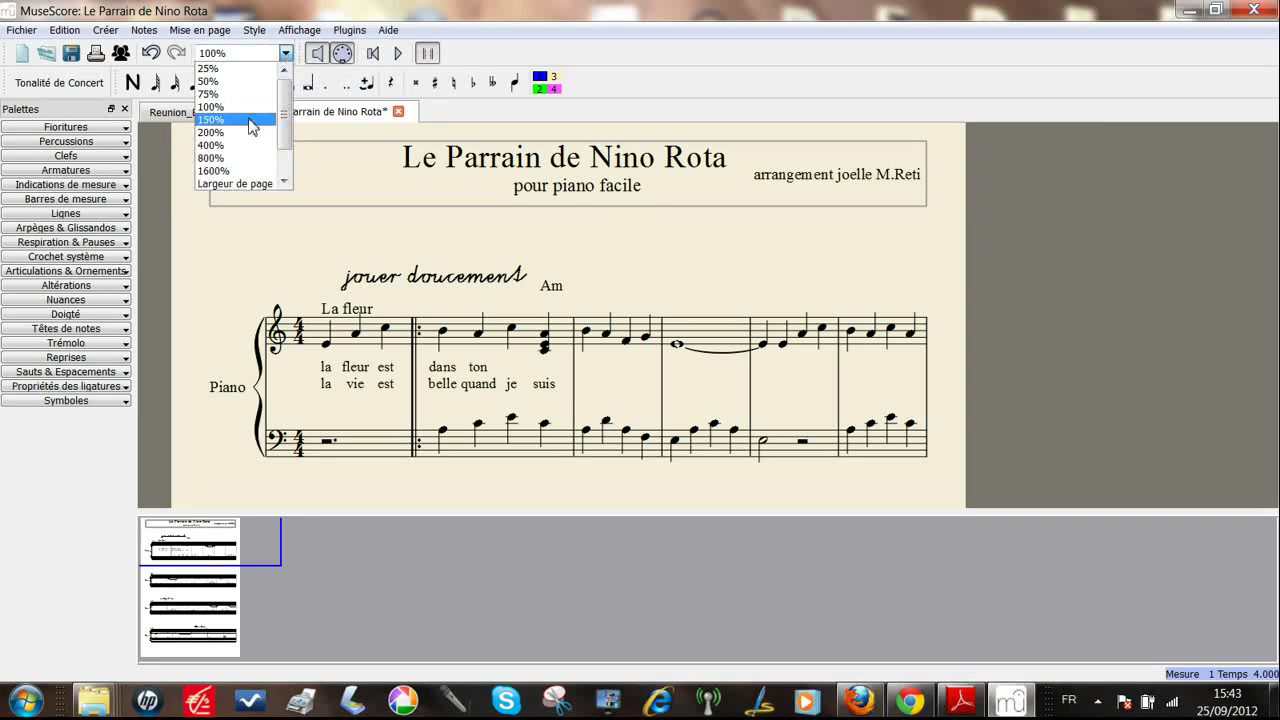
{"action": "left_click", "coordinate": [213, 132]}
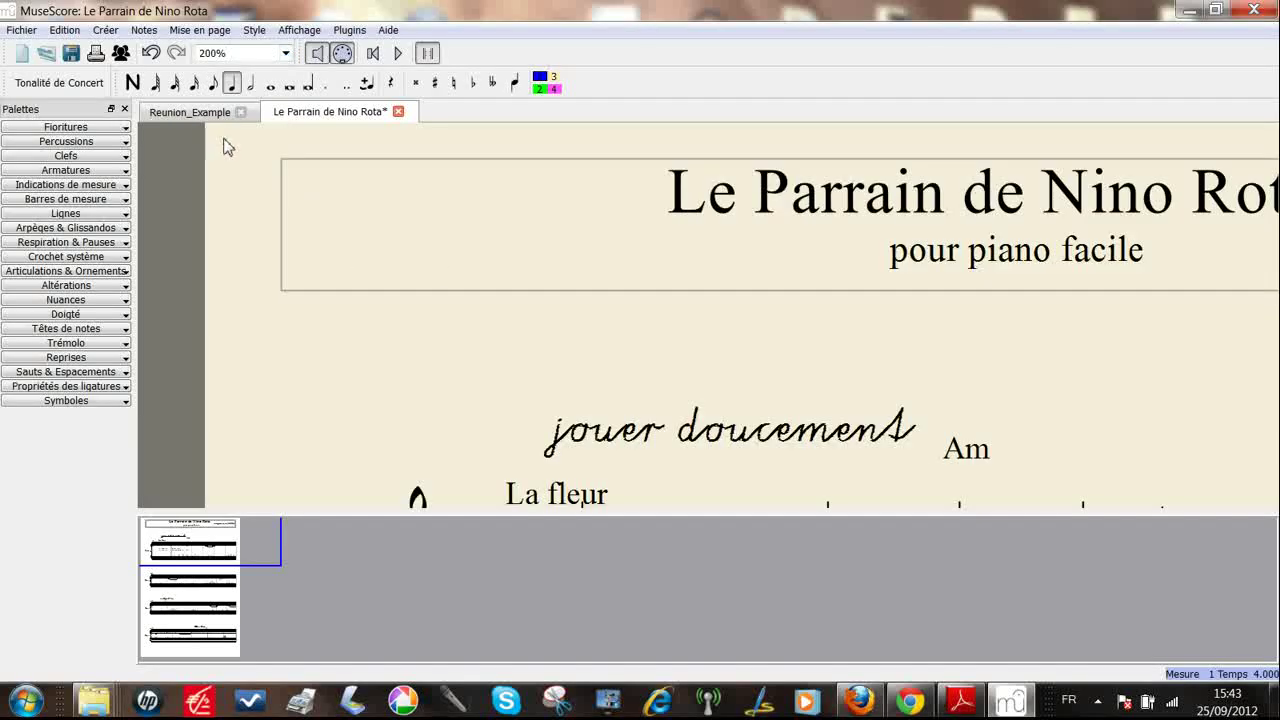
{"action": "left_click_drag", "start_coordinate": [634, 340], "coordinate": [586, 134]}
{"action": "left_click_drag", "start_coordinate": [1084, 203], "coordinate": [811, 154]}
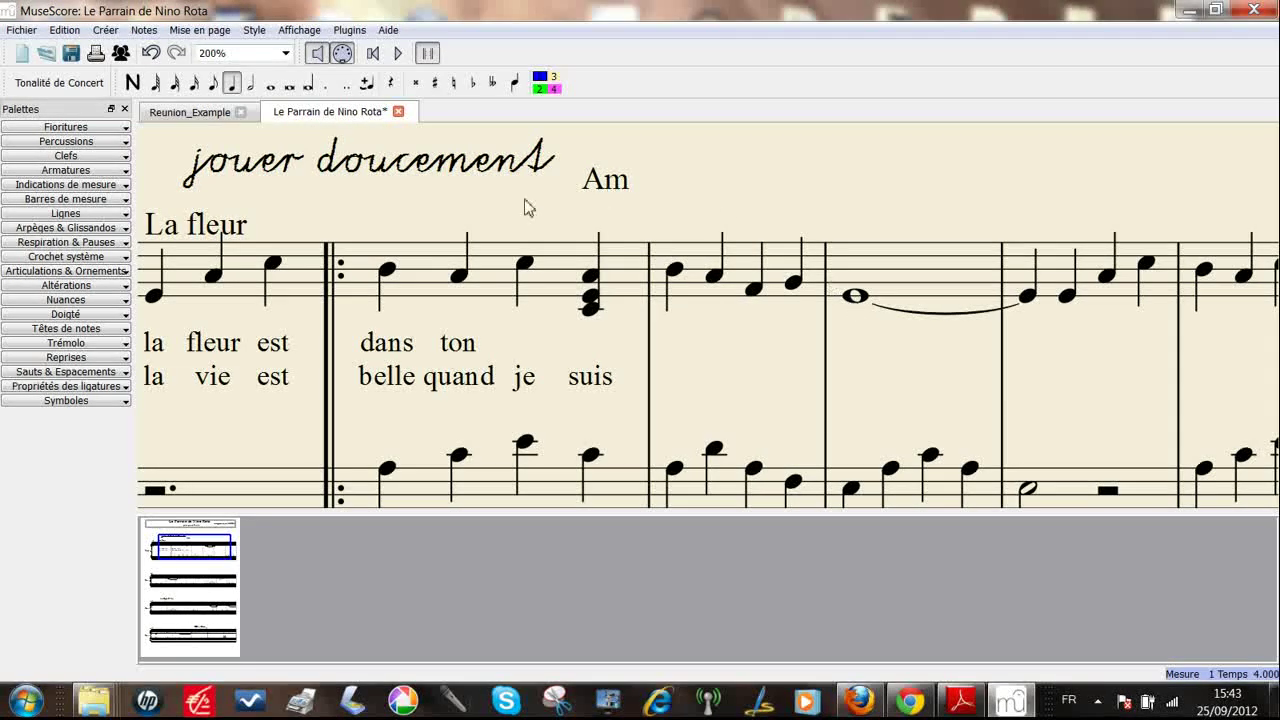
{"action": "left_click", "coordinate": [286, 53]}
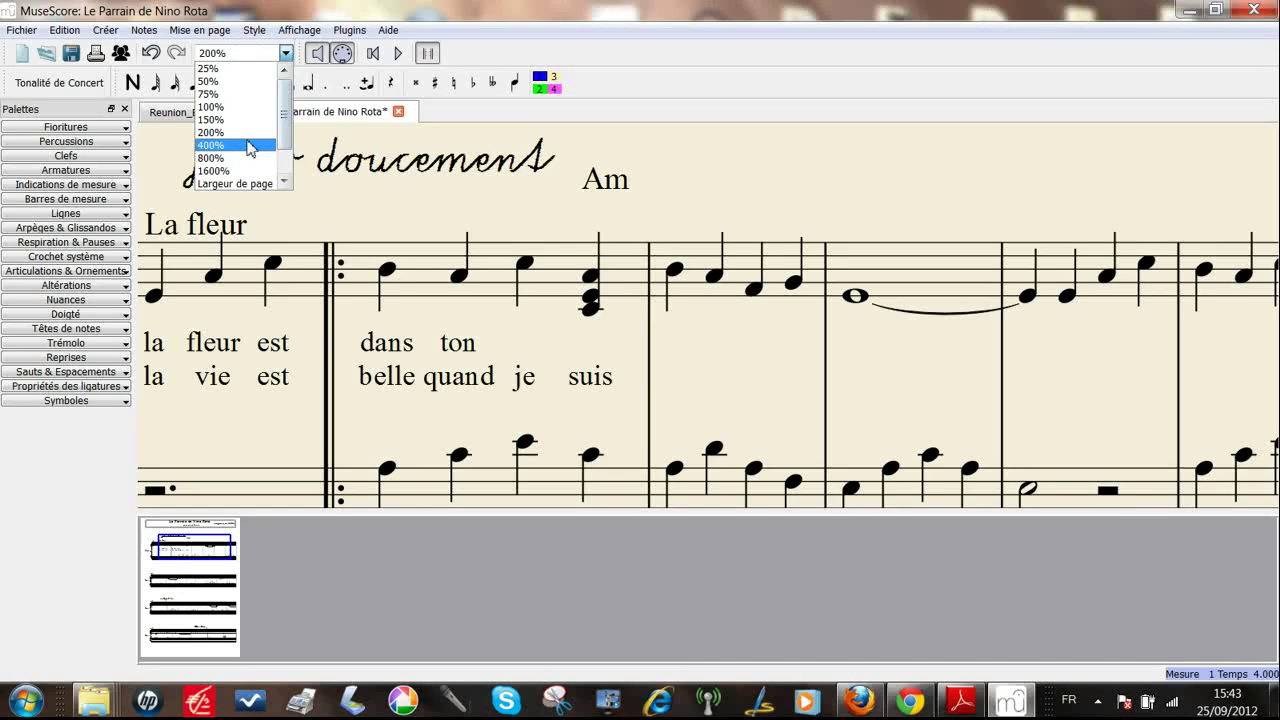
{"action": "left_click", "coordinate": [247, 145]}
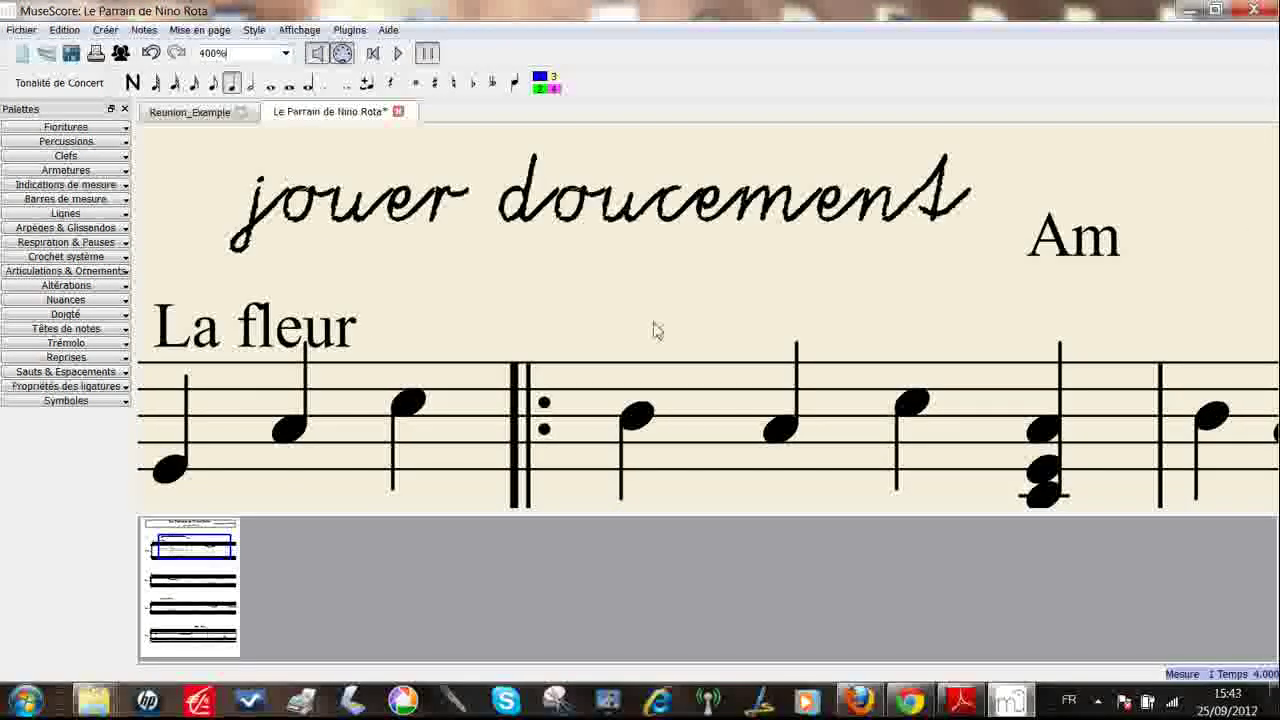
{"action": "scroll", "coordinate": [658, 259], "scroll_direction": "down", "scroll_amount": 1}
{"action": "left_click_drag", "start_coordinate": [678, 203], "coordinate": [571, 177]}
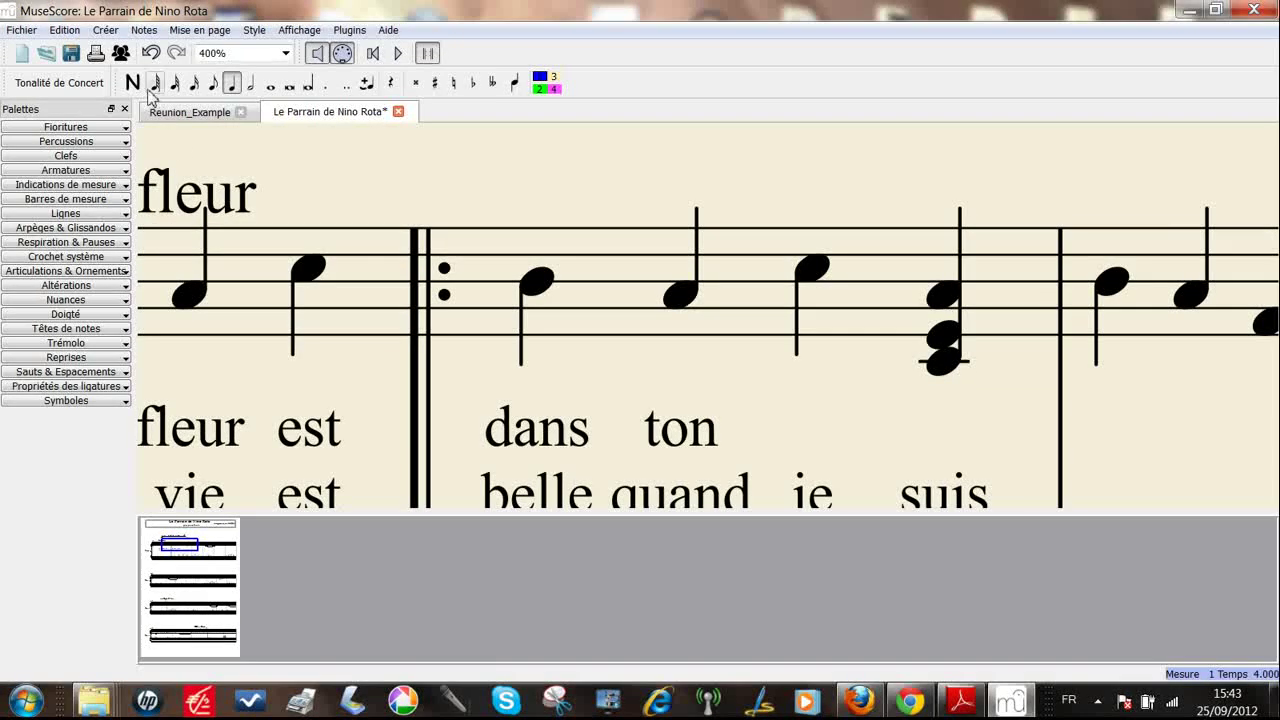
Set the magnification to 150% and color the first treble note after the "Am" chord dark red (Rouge 170, Vert 0, Bleu 0).
{"action": "left_click", "coordinate": [285, 53]}
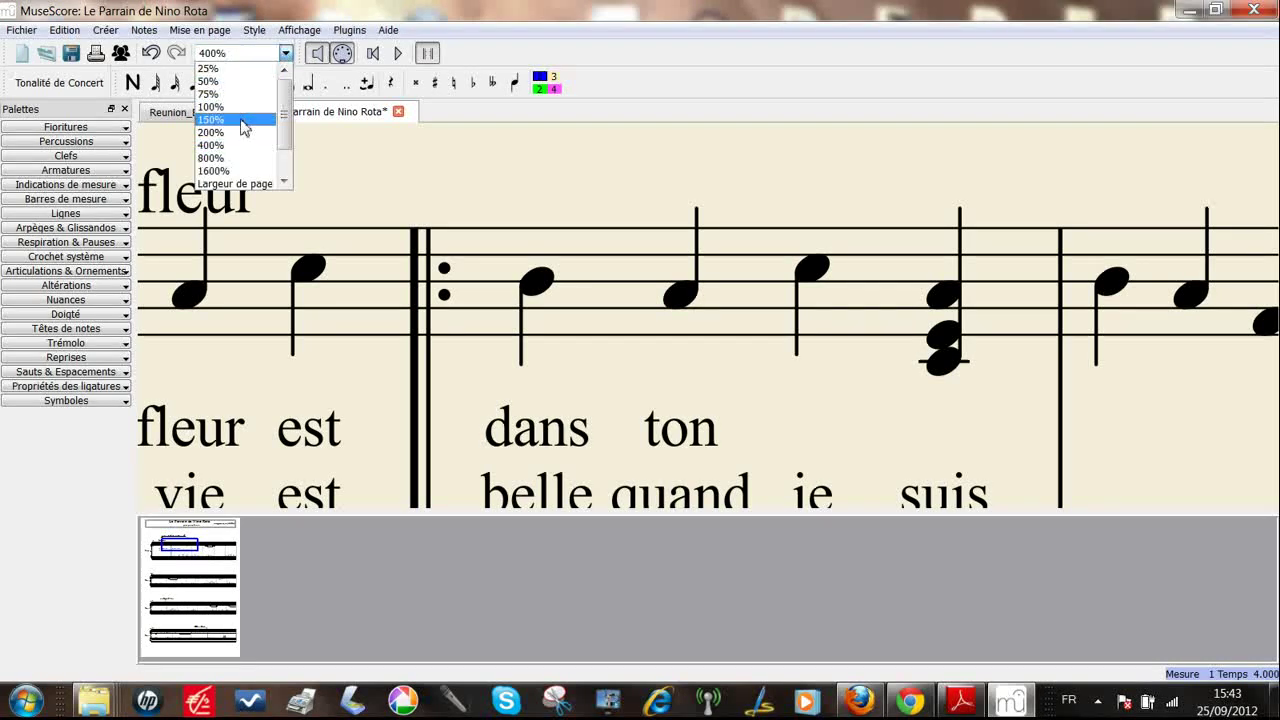
{"action": "left_click", "coordinate": [241, 119]}
{"action": "left_click_drag", "start_coordinate": [507, 138], "coordinate": [643, 284]}
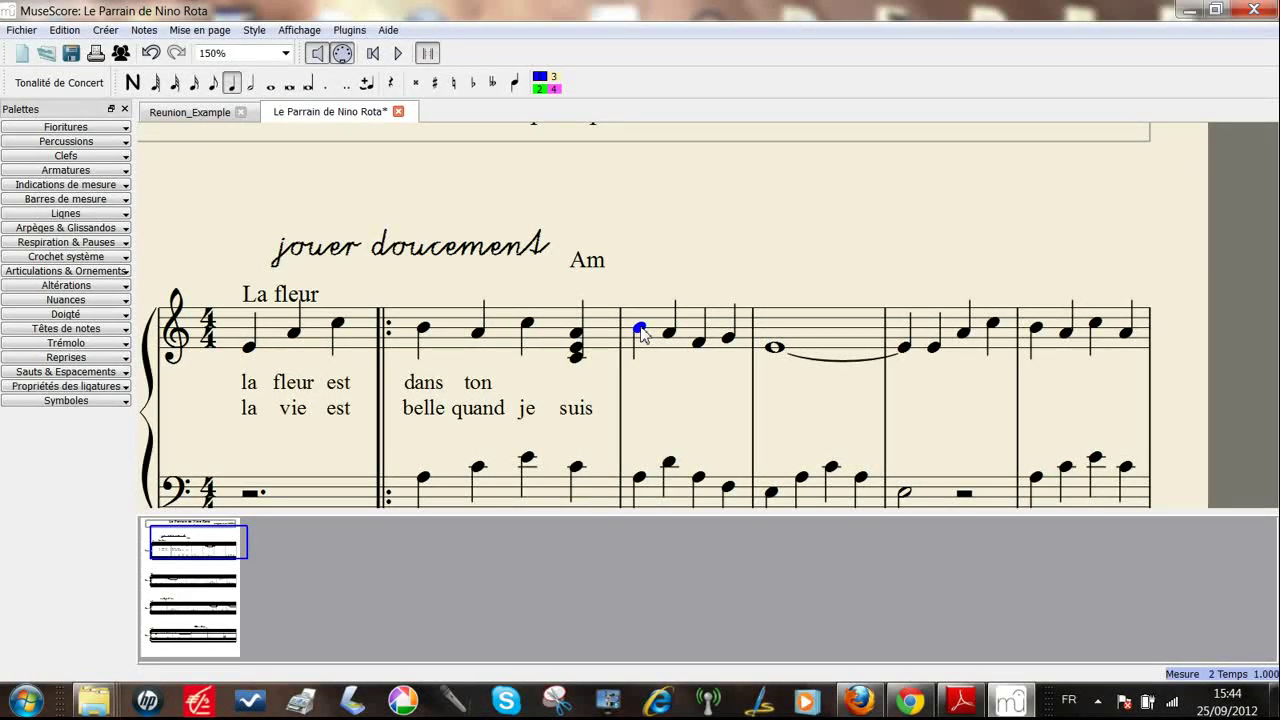
{"action": "right_click", "coordinate": [641, 331]}
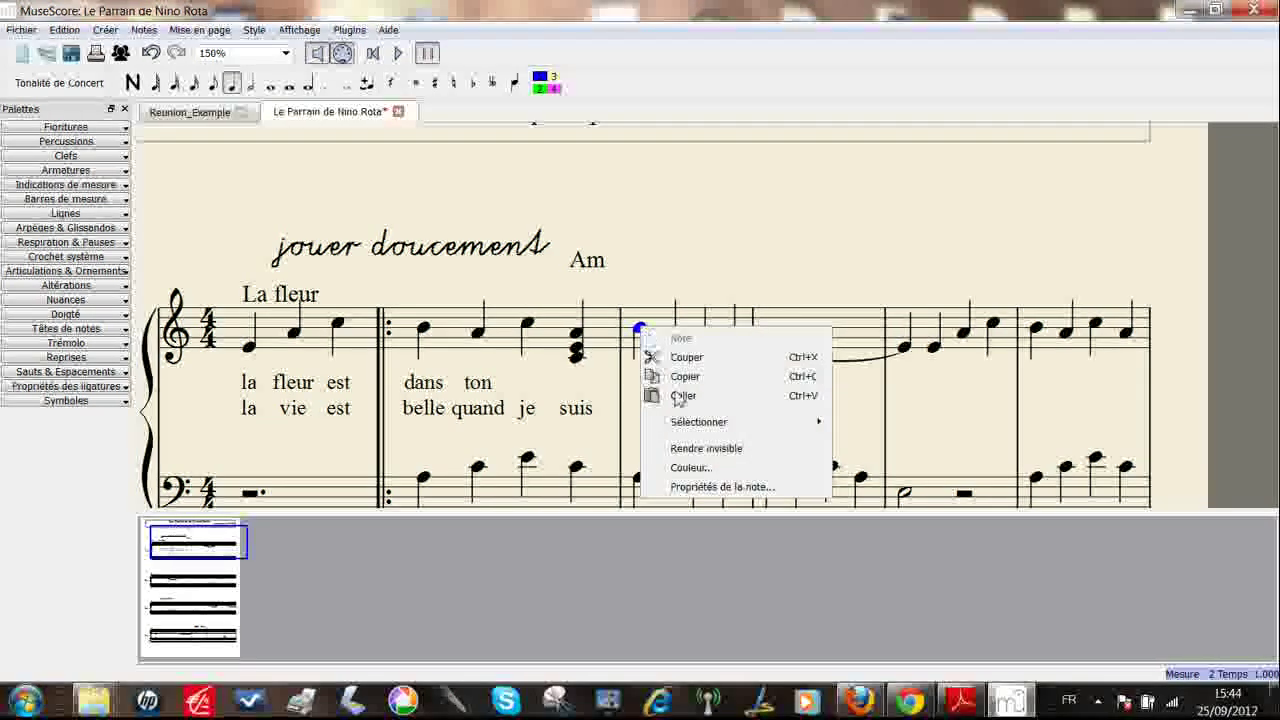
{"action": "left_click", "coordinate": [691, 468]}
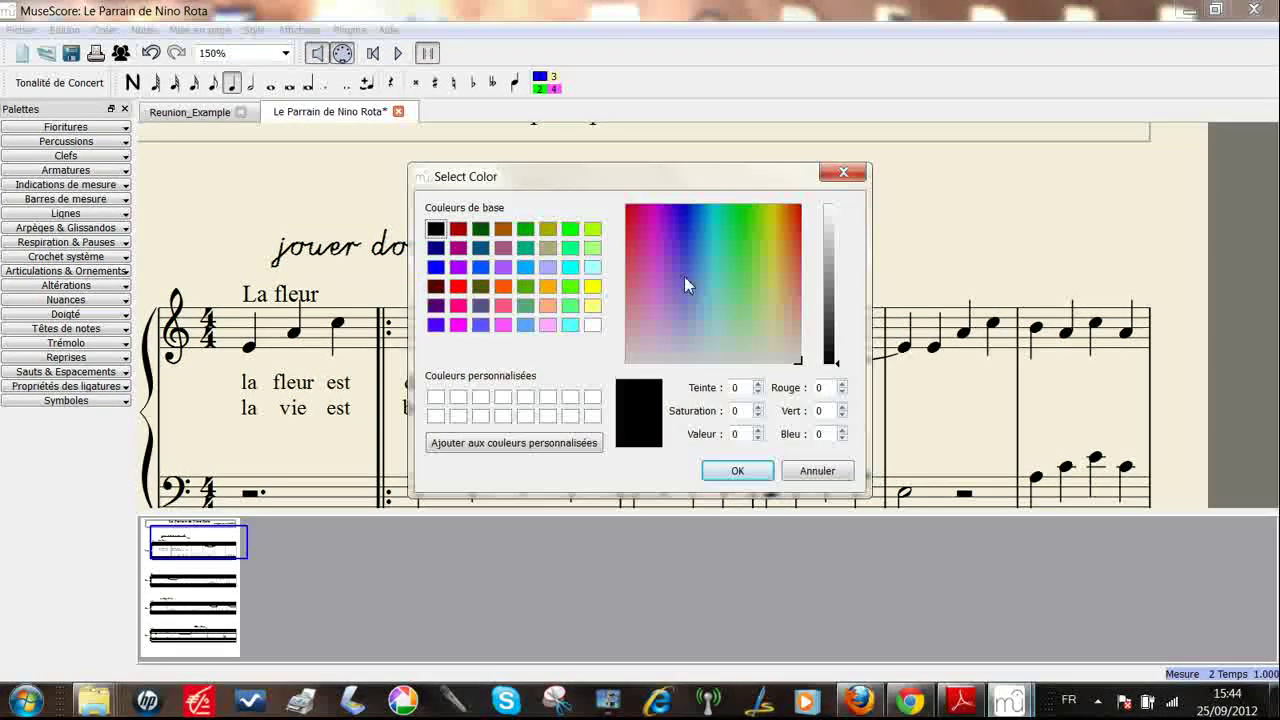
{"action": "left_click", "coordinate": [461, 232]}
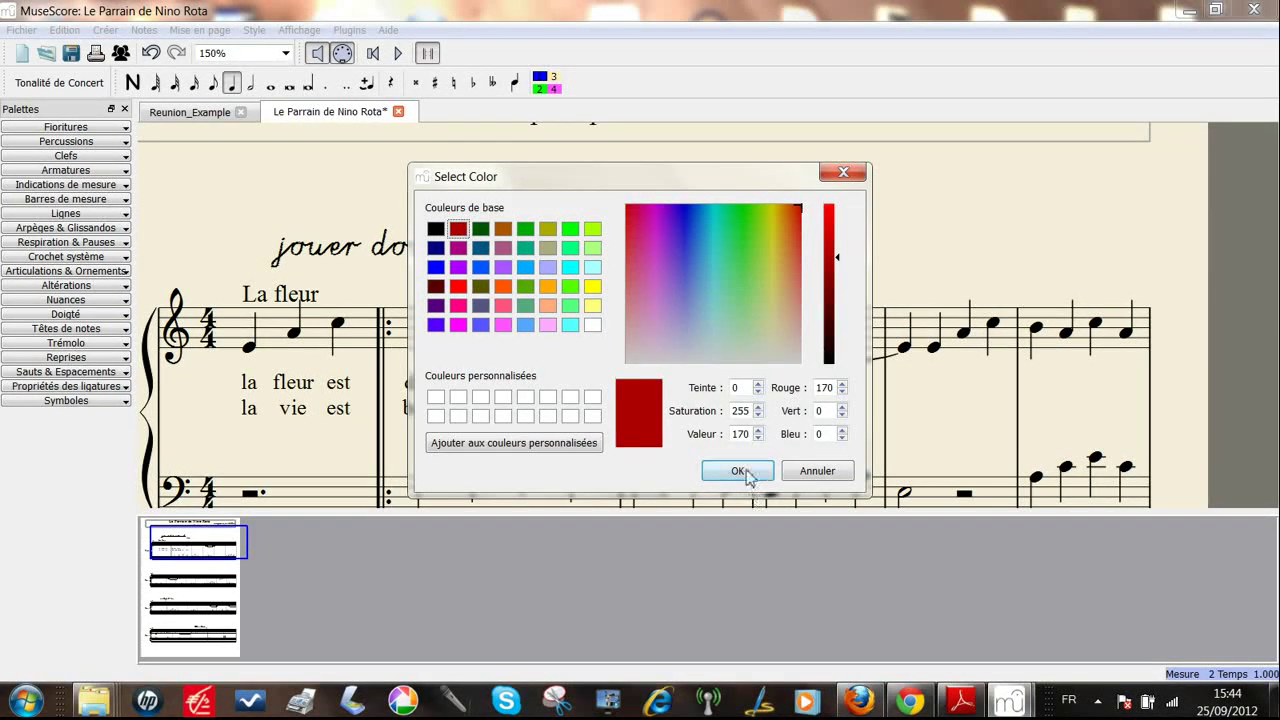
{"action": "left_click", "coordinate": [745, 473]}
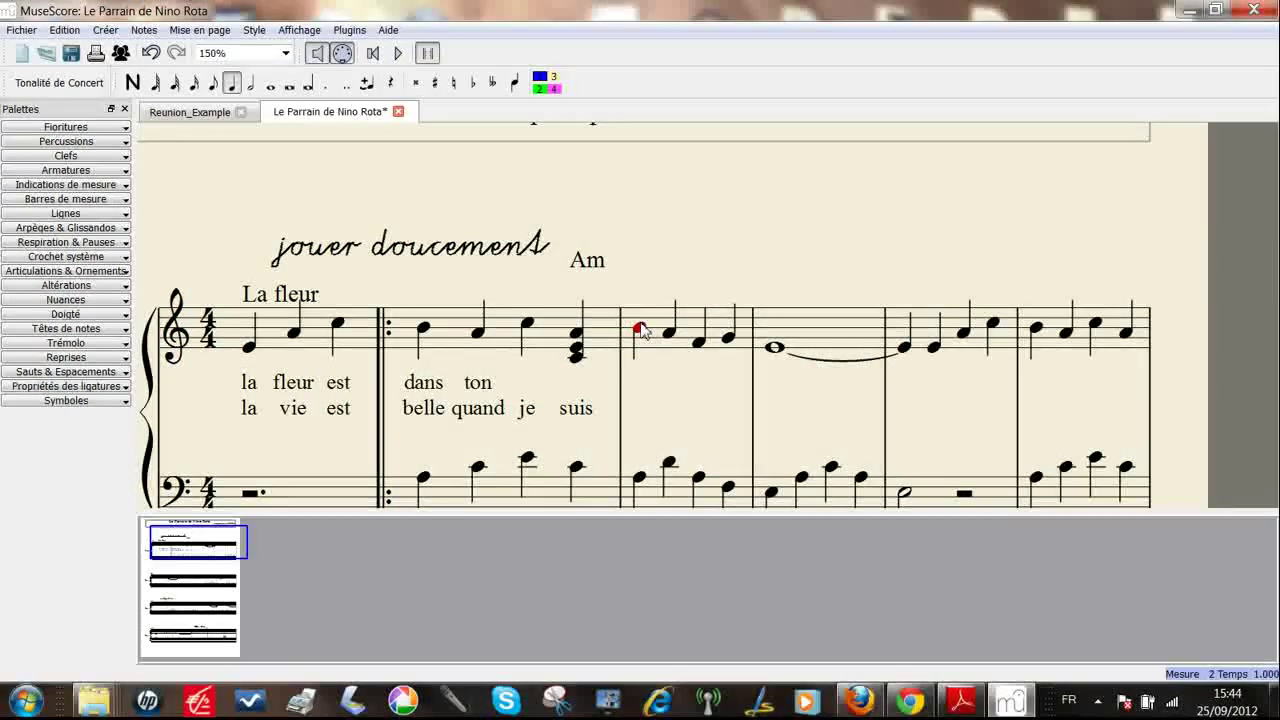
Color the third treble note of the measure after the "Am" chord dark green (Rouge 0, Vert 85, Bleu 0).
{"action": "right_click", "coordinate": [699, 345]}
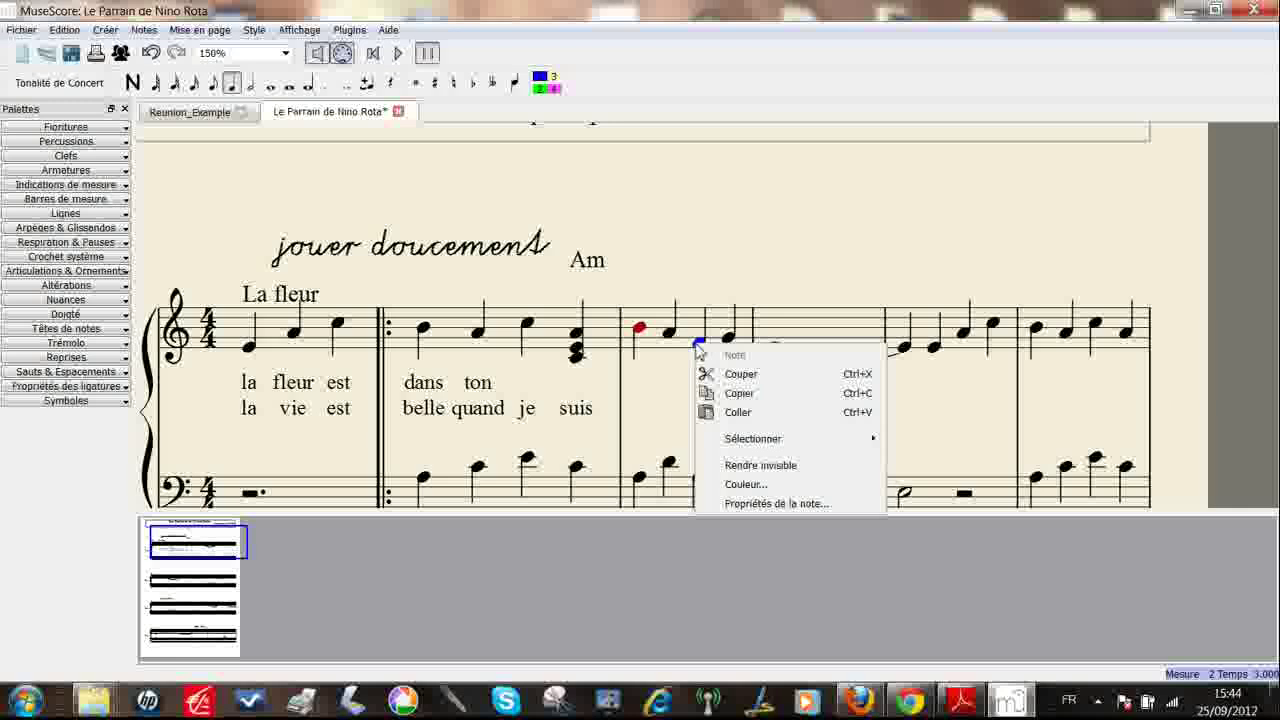
{"action": "left_click", "coordinate": [758, 489]}
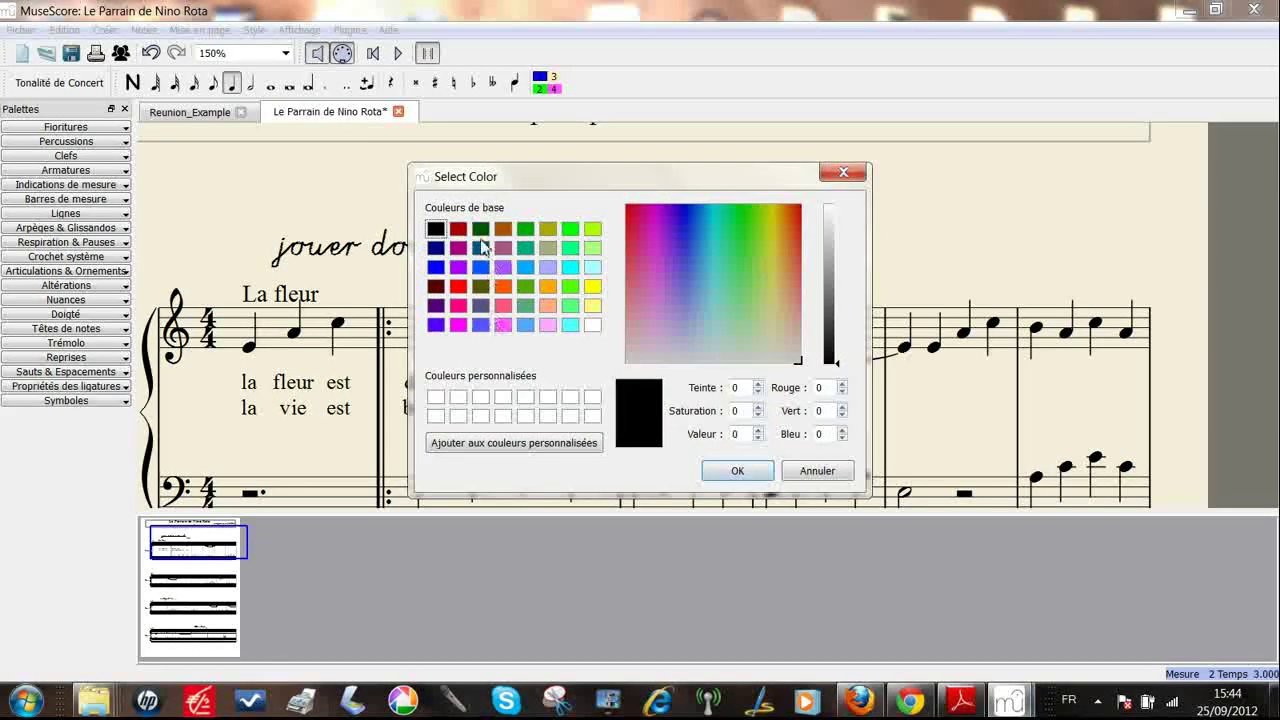
{"action": "left_click", "coordinate": [481, 234]}
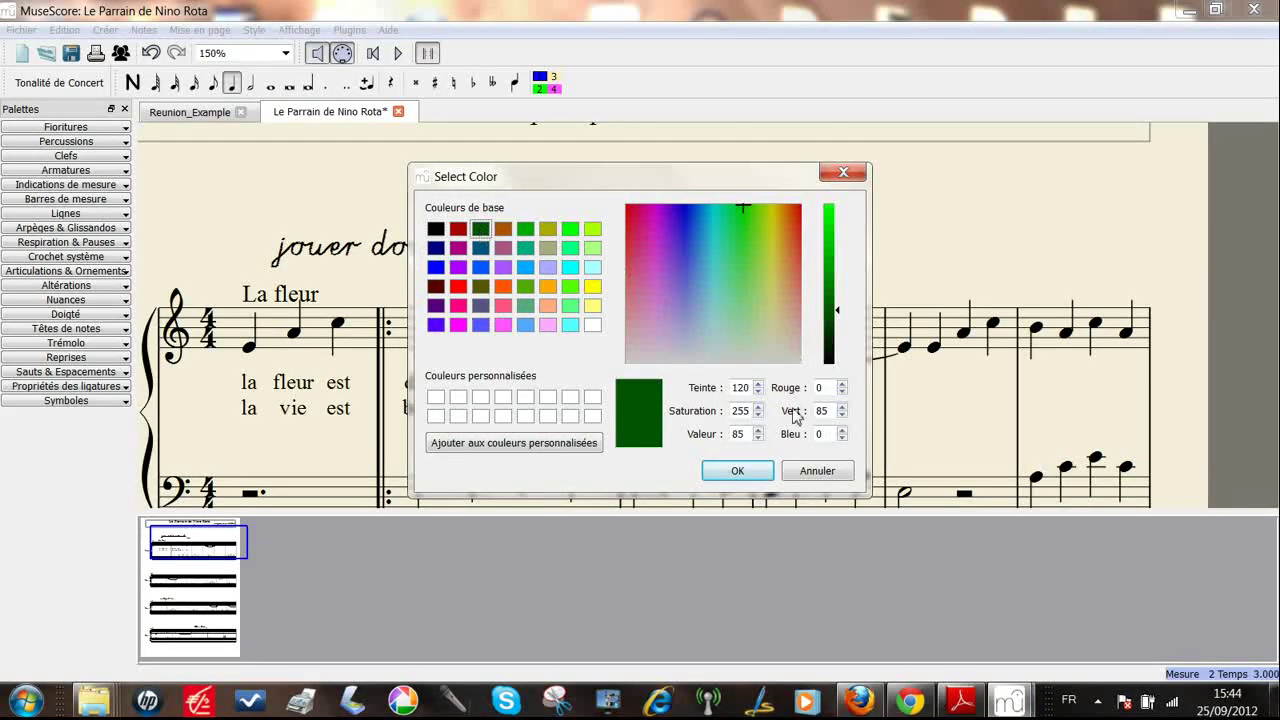
{"action": "left_click", "coordinate": [757, 472]}
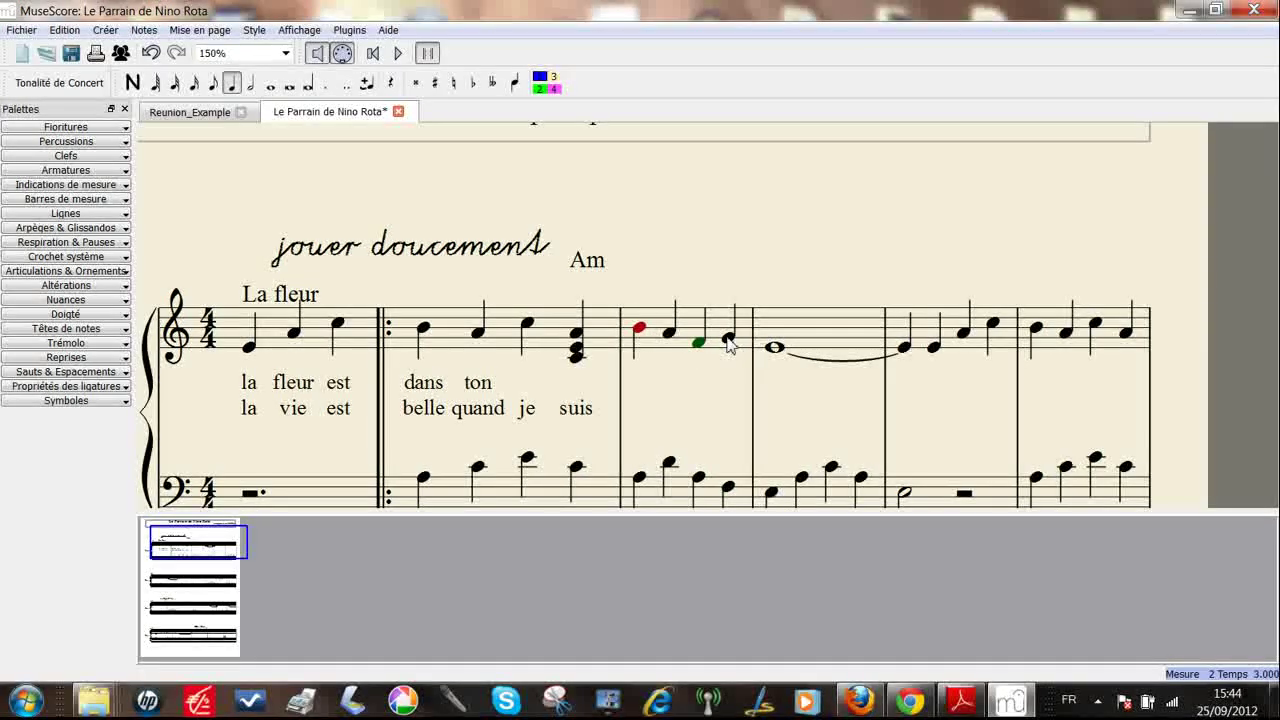
Make the last treble note of the same measure stemless (sans hampe) in its note properties, and undo that change.
{"action": "right_click", "coordinate": [727, 340]}
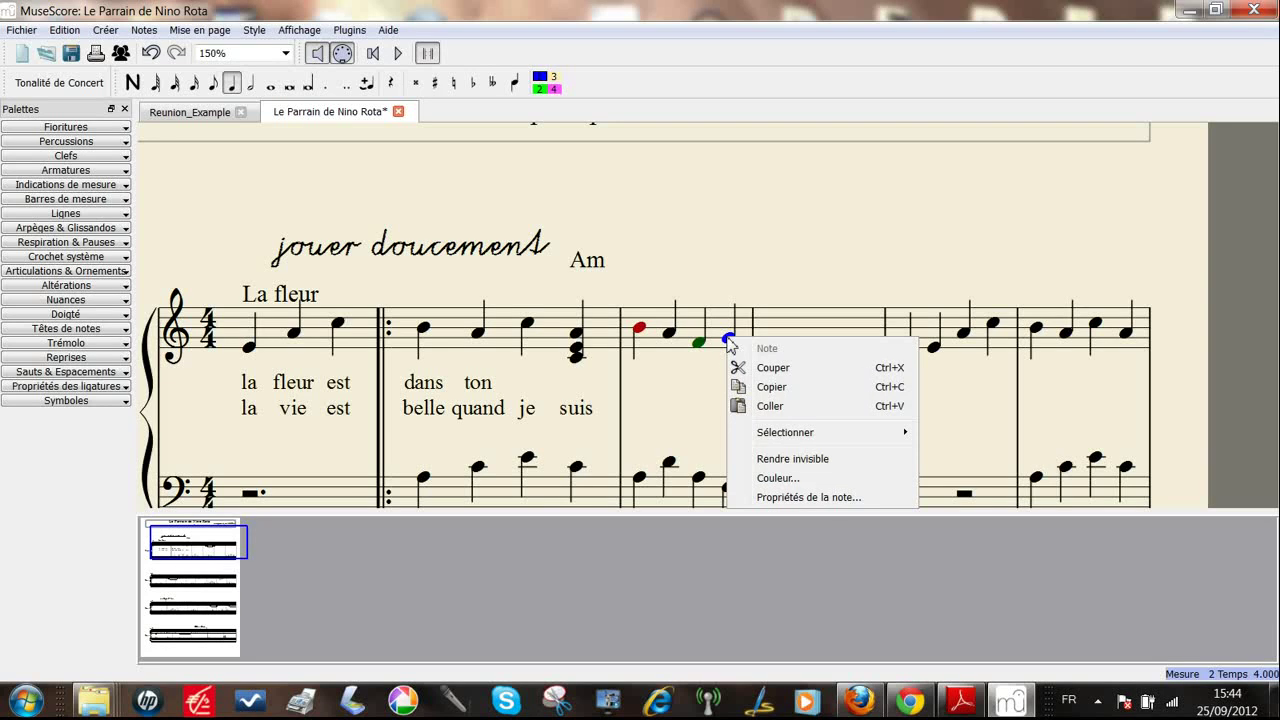
{"action": "left_click", "coordinate": [788, 498]}
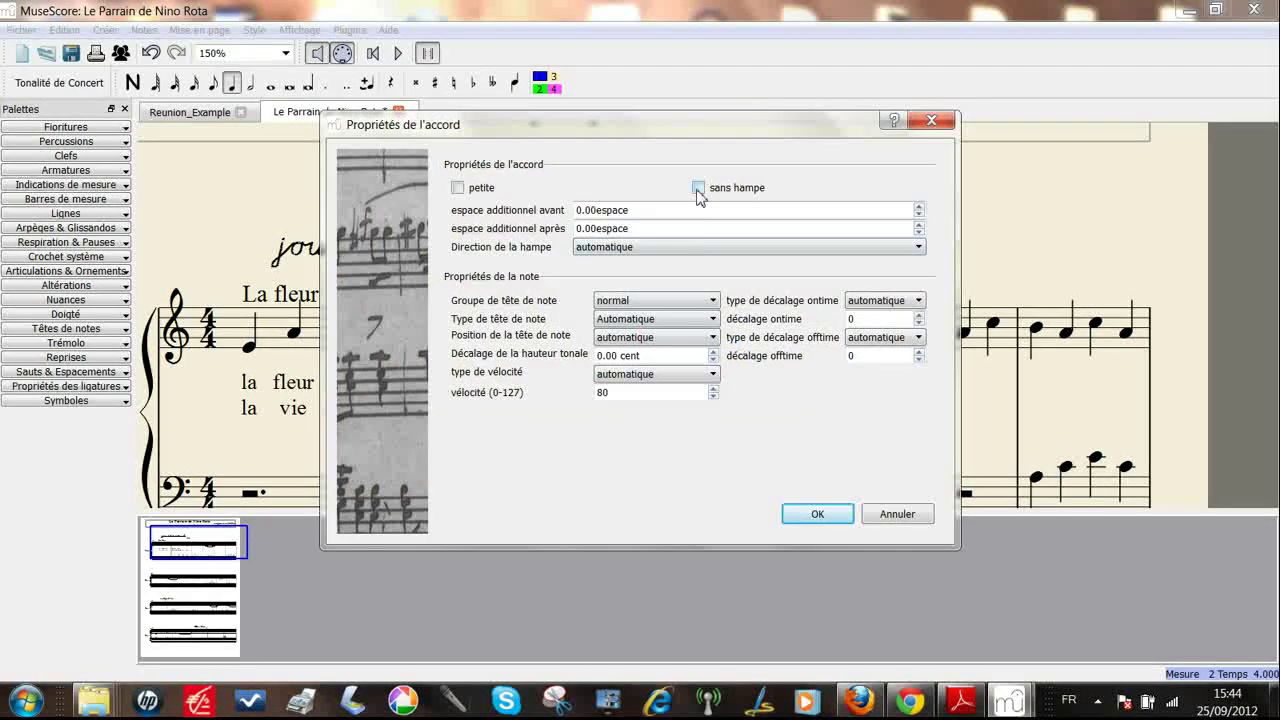
{"action": "left_click", "coordinate": [698, 188]}
{"action": "left_click", "coordinate": [829, 521]}
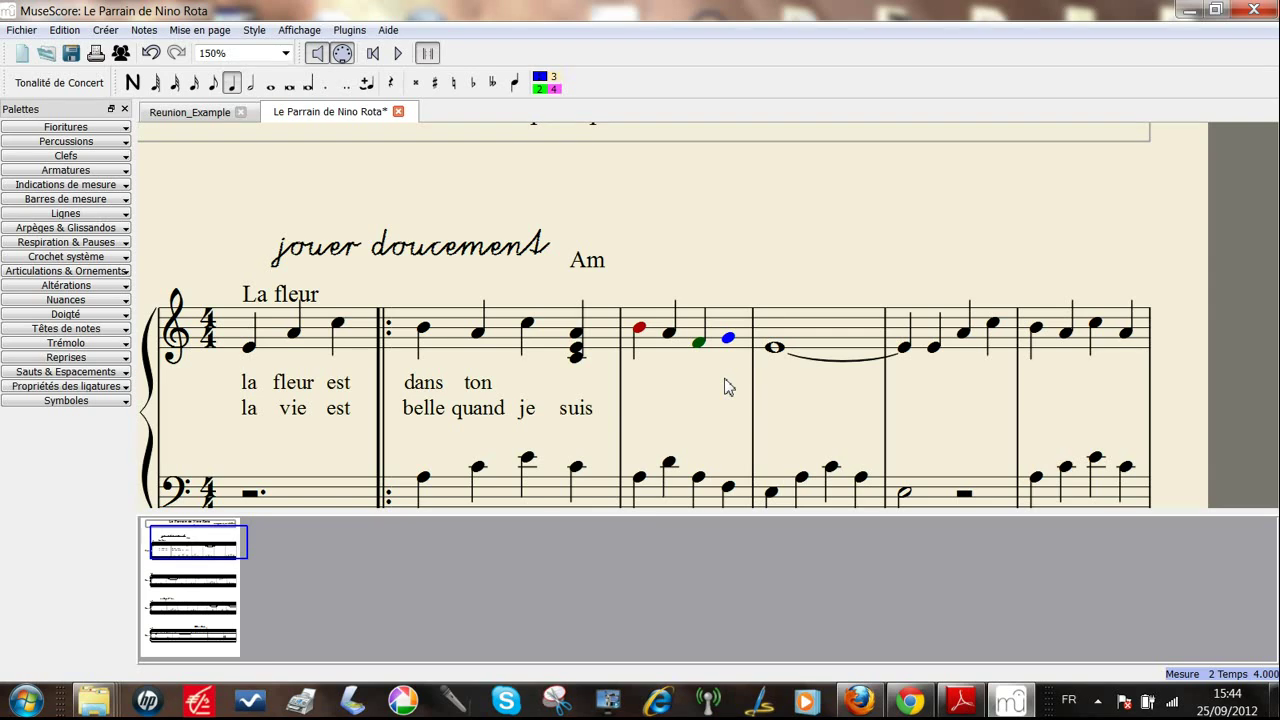
{"action": "left_click", "coordinate": [152, 53]}
Set up saving the score as a PDF file named Le Parrain de Nino Rota.pdf in the piano facile folder, and cancel the save.
{"action": "left_click", "coordinate": [22, 31]}
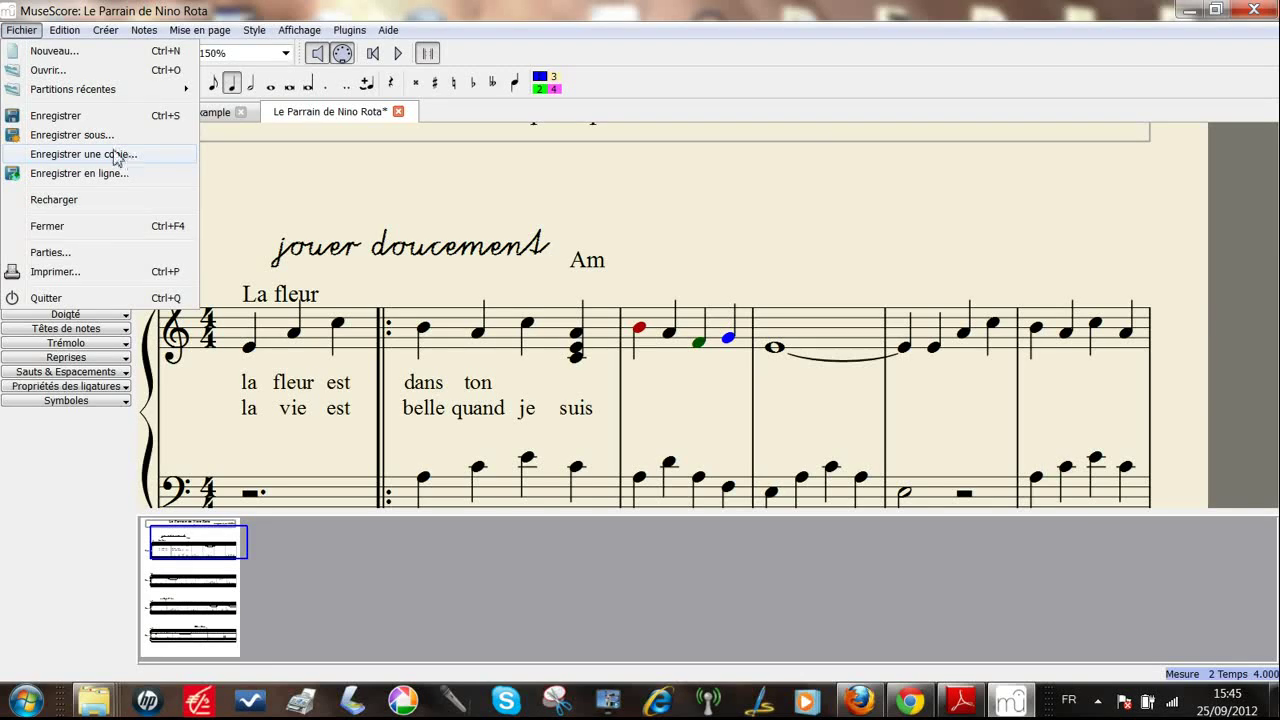
{"action": "left_click", "coordinate": [72, 135]}
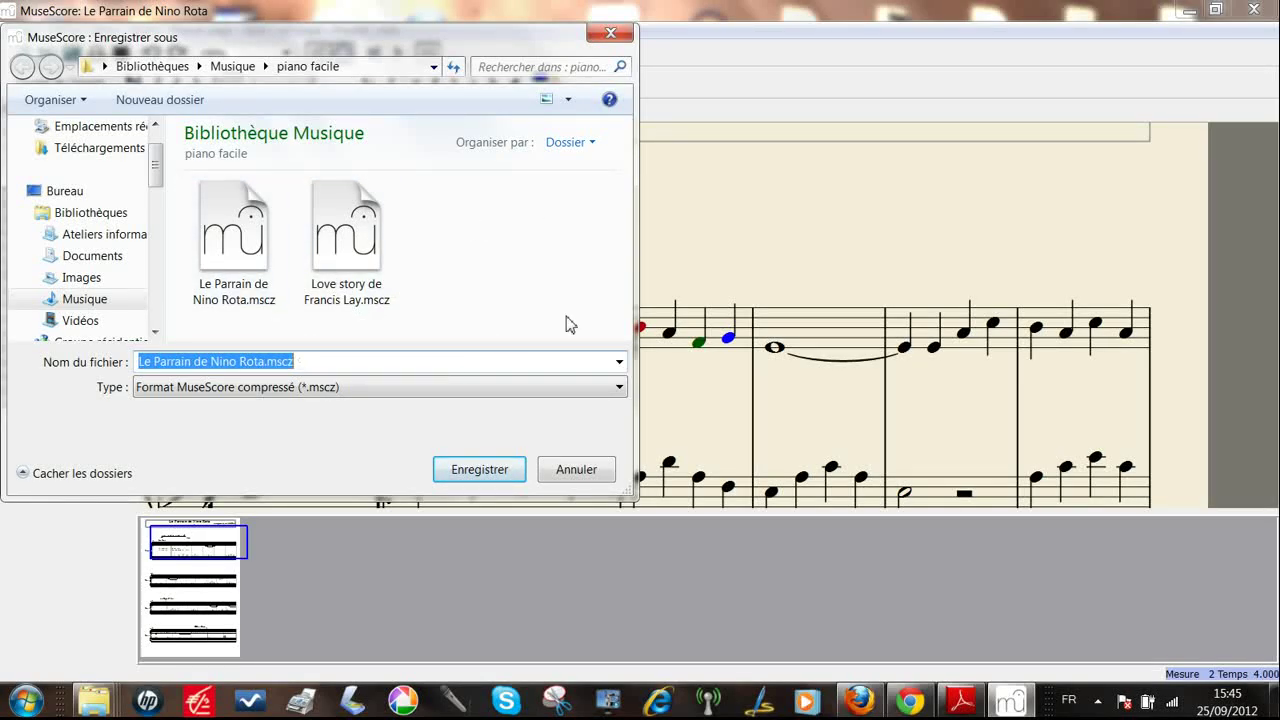
{"action": "left_click", "coordinate": [620, 366]}
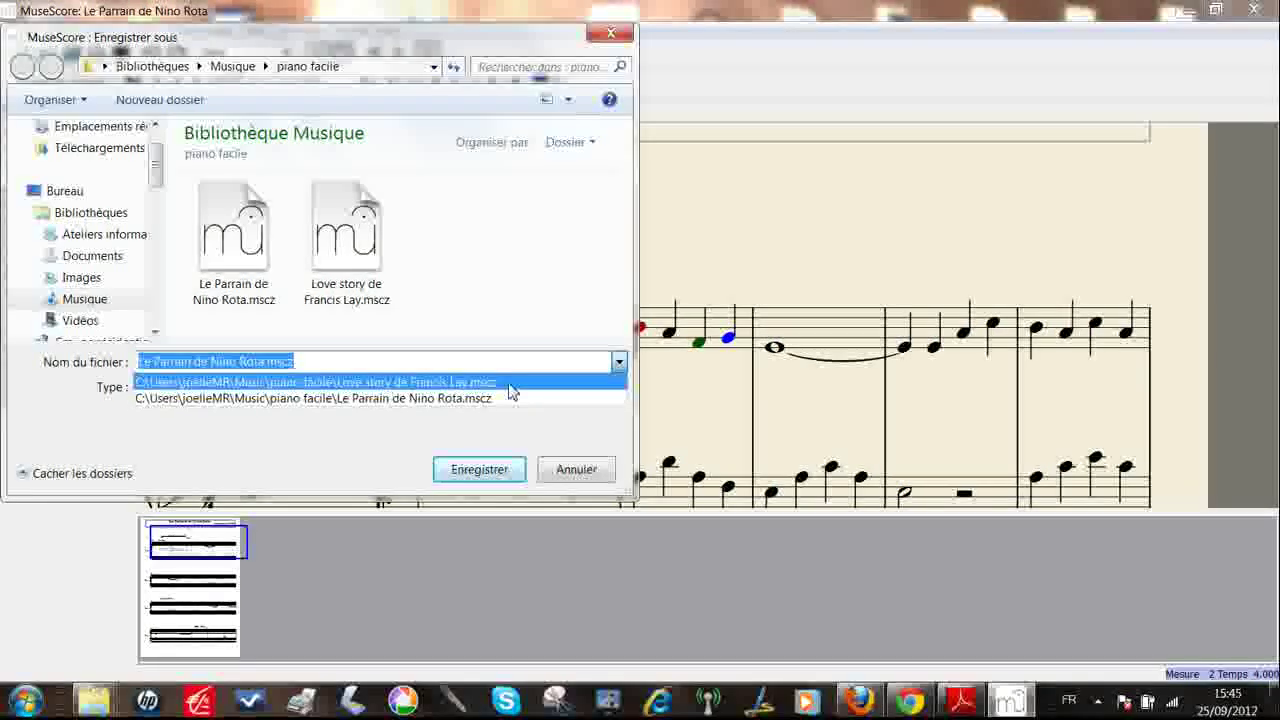
{"action": "left_click", "coordinate": [620, 362]}
{"action": "left_click", "coordinate": [620, 388]}
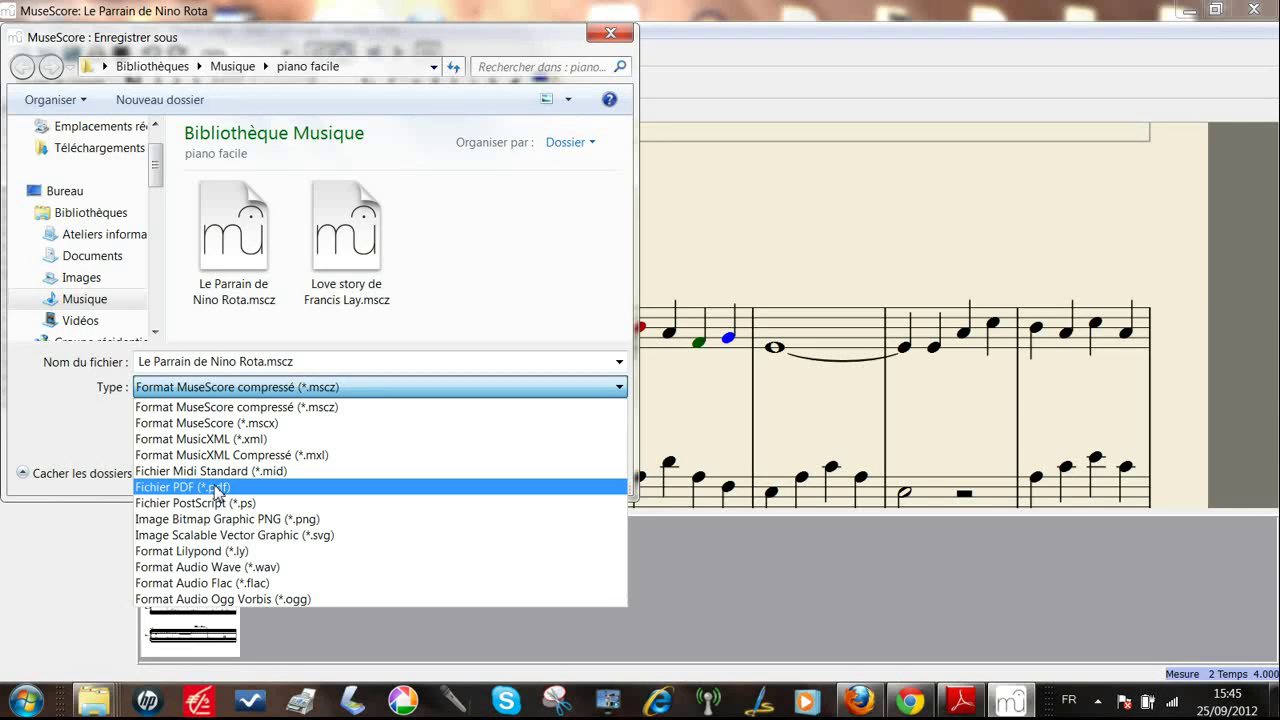
{"action": "left_click", "coordinate": [216, 489]}
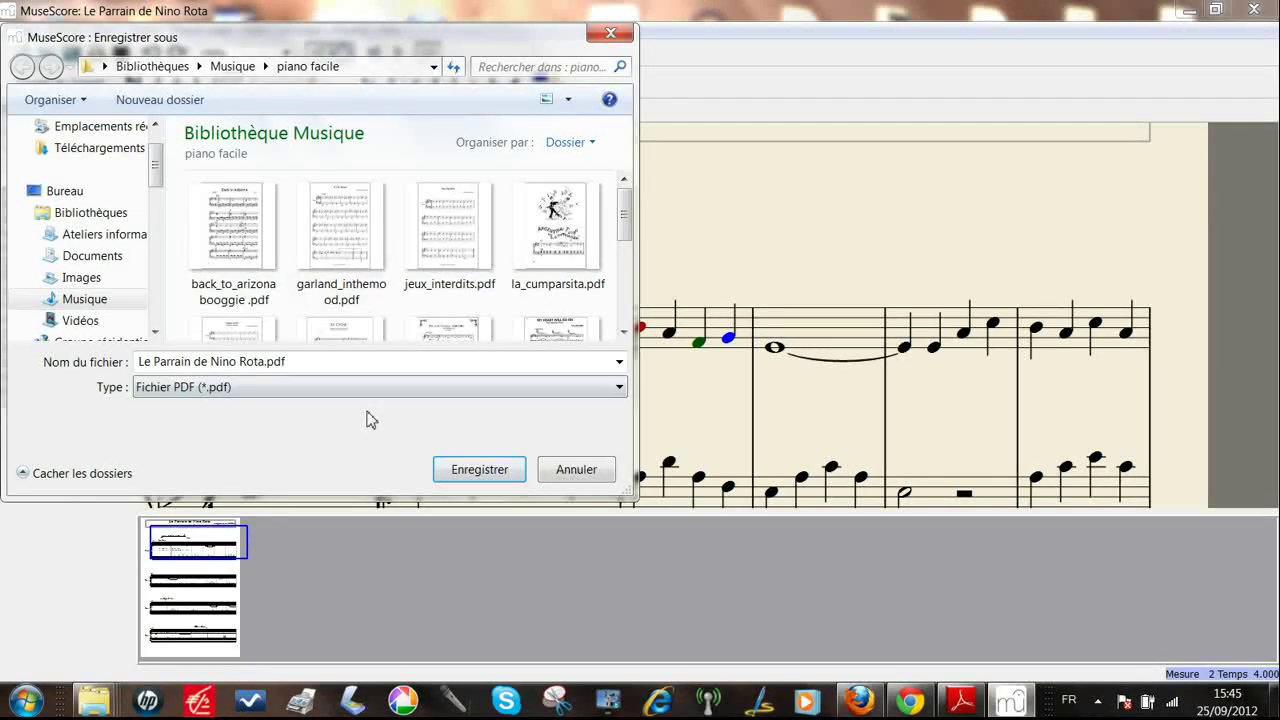
{"action": "left_click", "coordinate": [472, 470]}
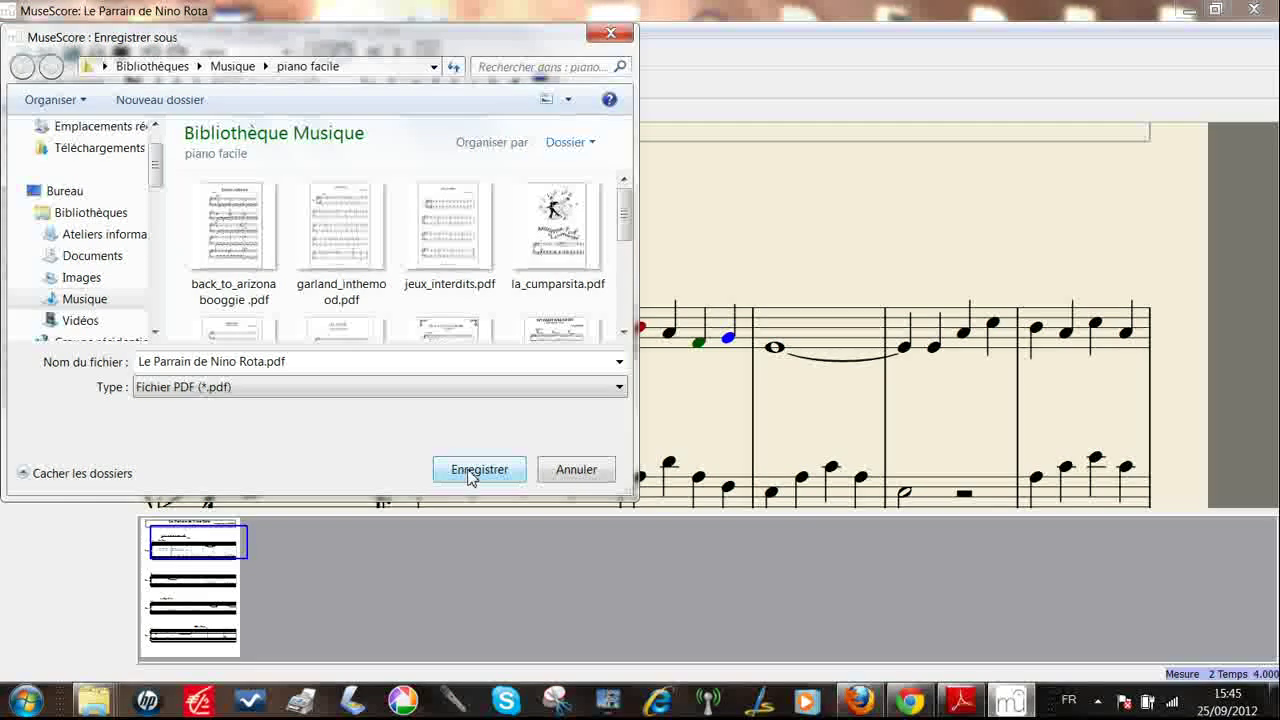
{"action": "left_click", "coordinate": [575, 470]}
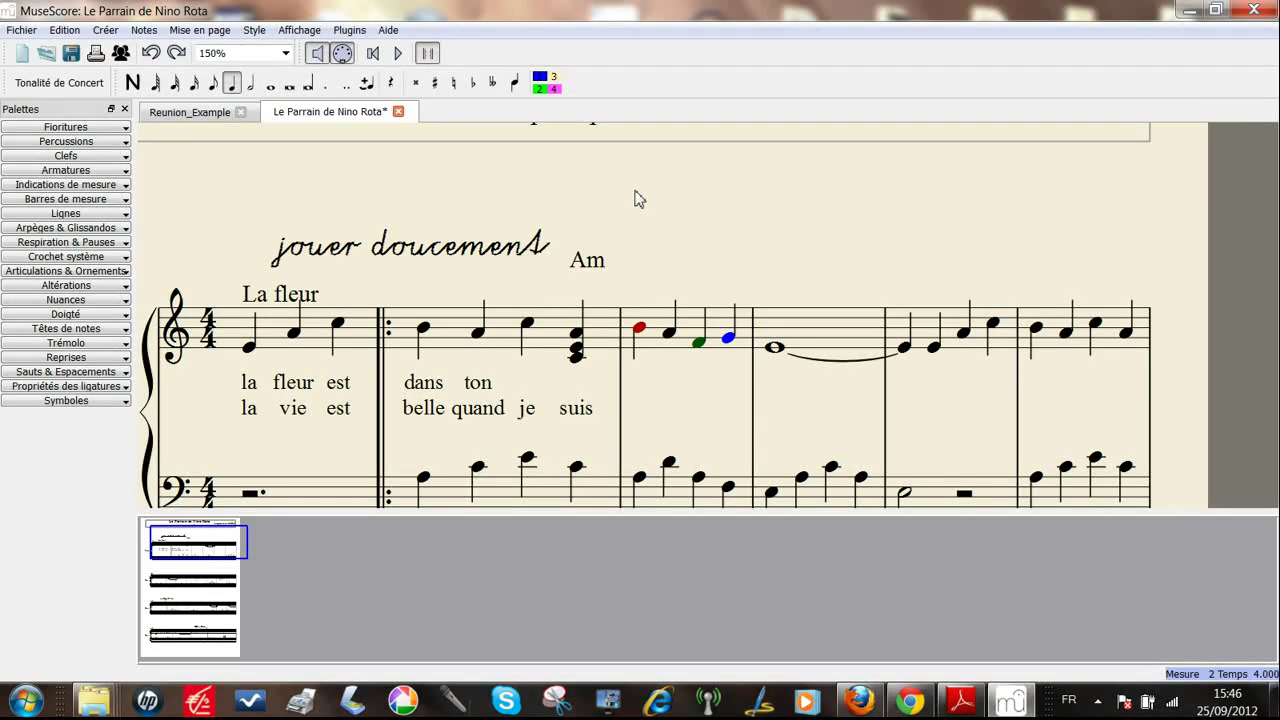
Open the recent score Amazing Grace 4 mains.mscz and look through the systems of its first page.
{"action": "left_click", "coordinate": [21, 30]}
{"action": "mouse_move", "coordinate": [48, 89]}
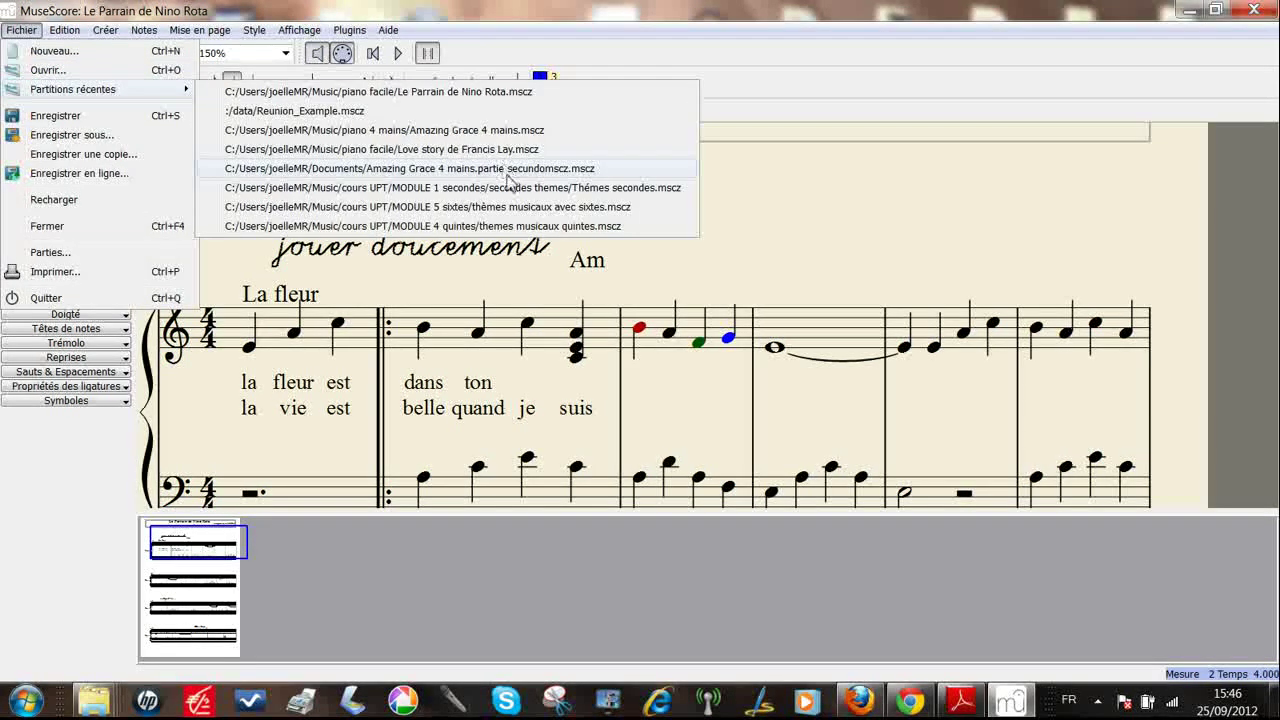
{"action": "left_click", "coordinate": [479, 130]}
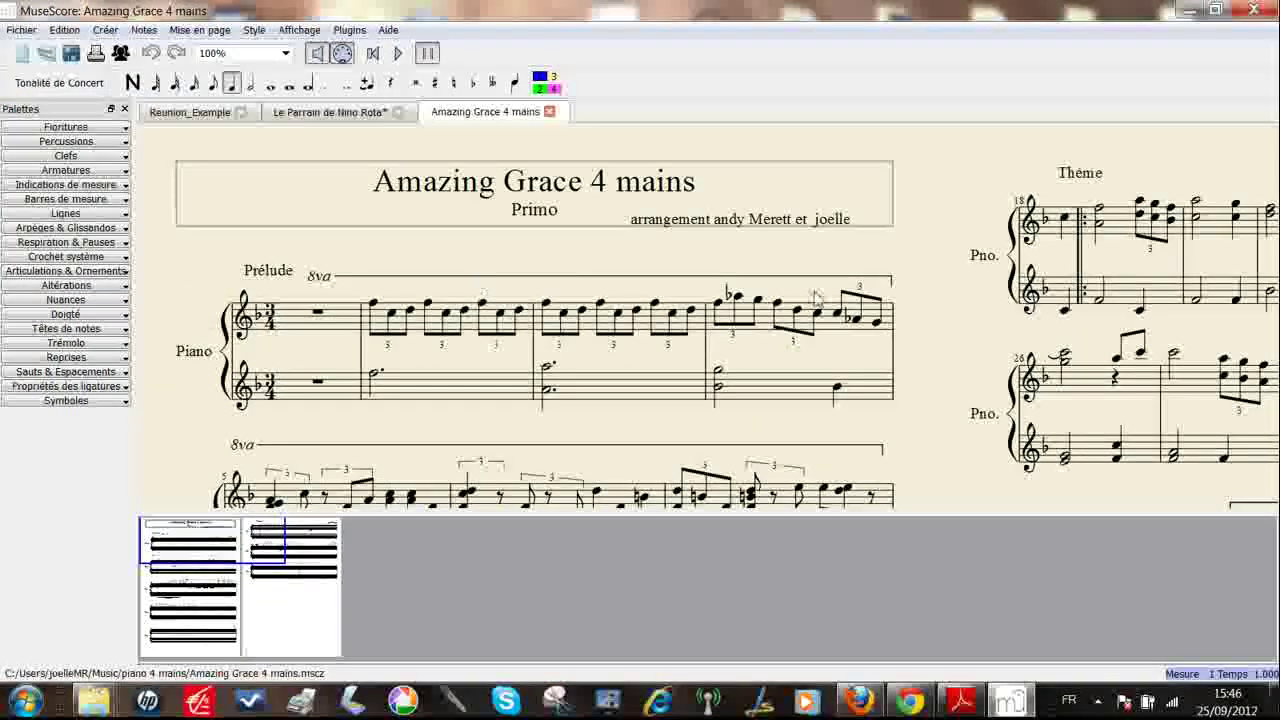
{"action": "scroll", "coordinate": [871, 206], "scroll_direction": "down", "scroll_amount": 2}
{"action": "left_click_drag", "start_coordinate": [931, 294], "coordinate": [983, 291]}
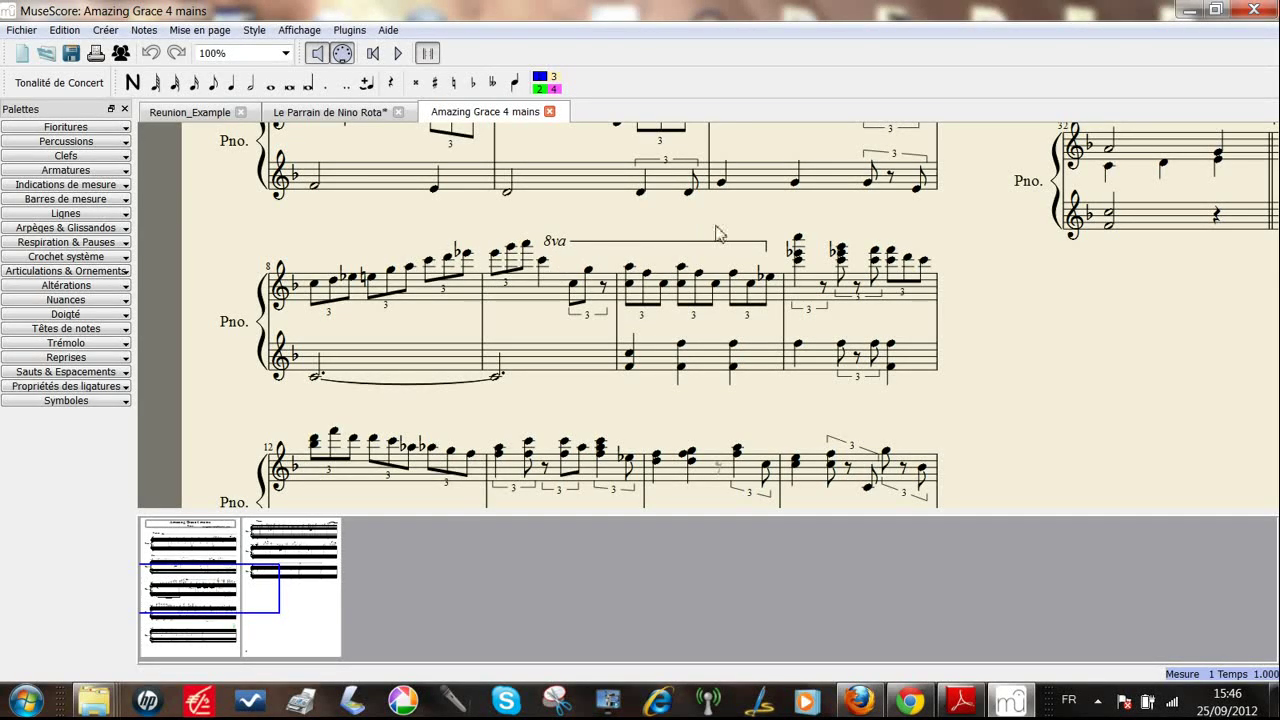
{"action": "left_click_drag", "start_coordinate": [1030, 336], "coordinate": [989, 260]}
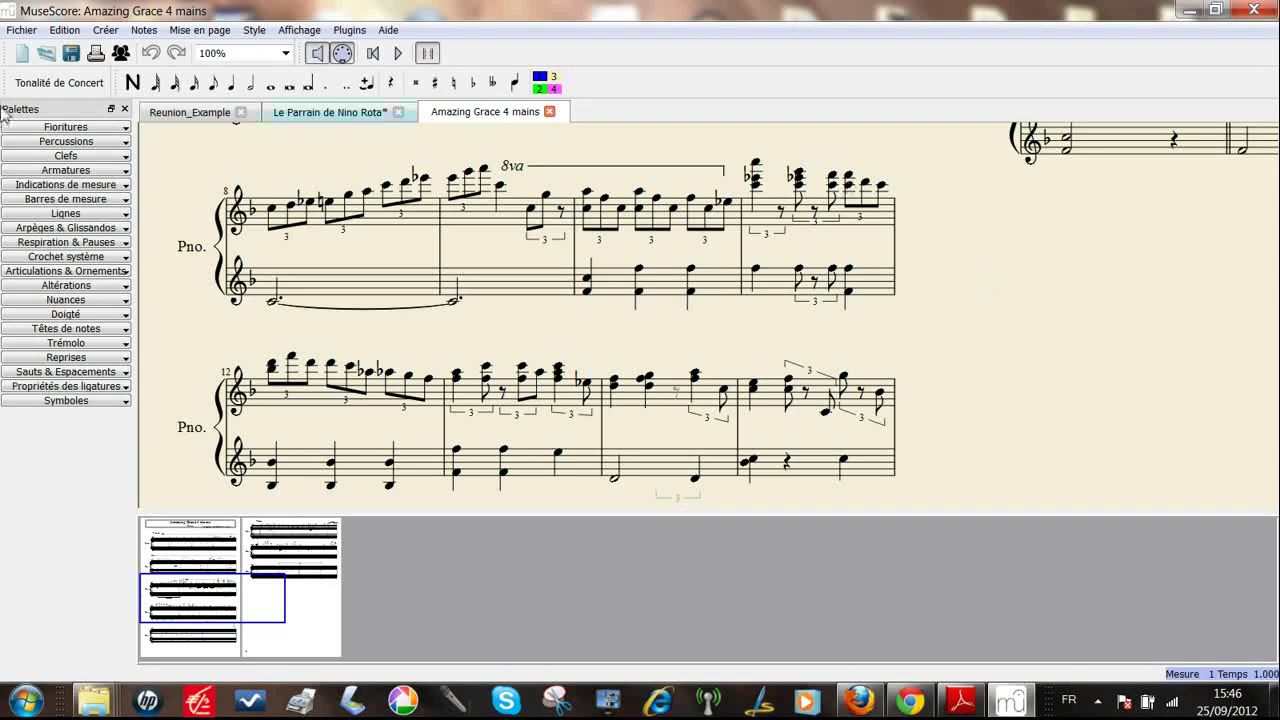
Return to the Le Parrain de Nino Rota score and look through it from the first system to the Coda.
{"action": "left_click", "coordinate": [19, 32]}
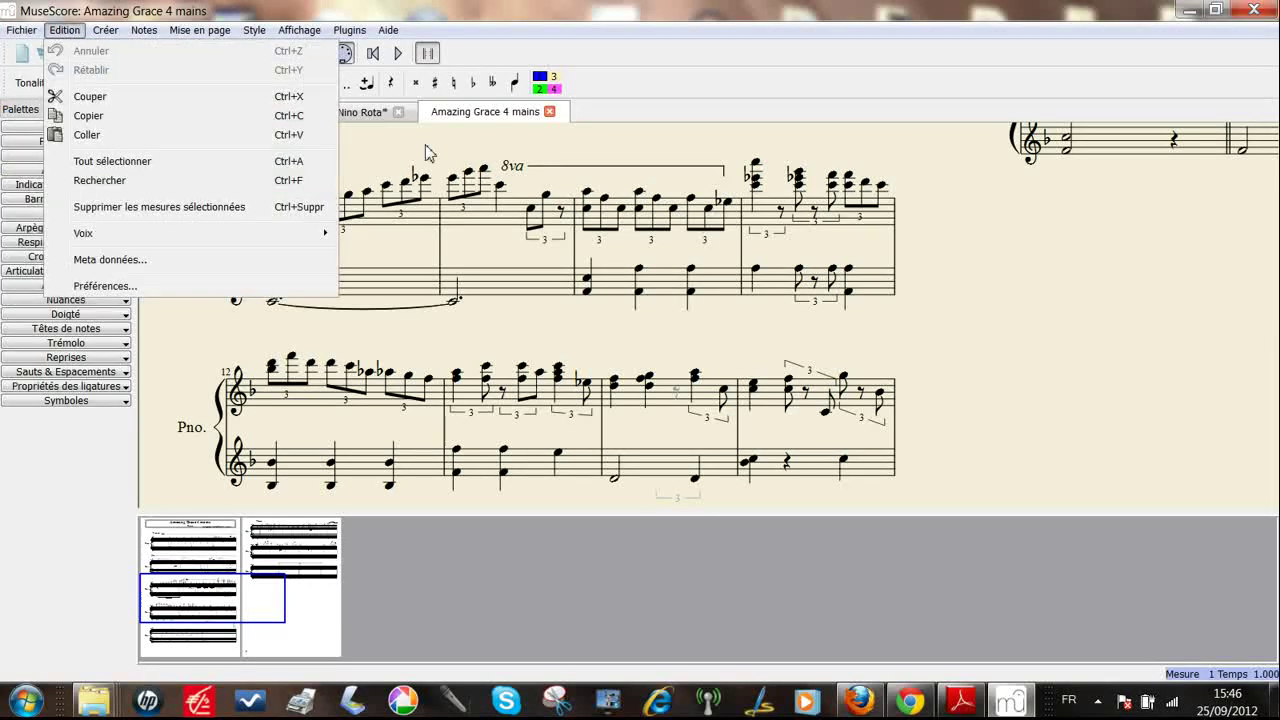
{"action": "left_click", "coordinate": [373, 116]}
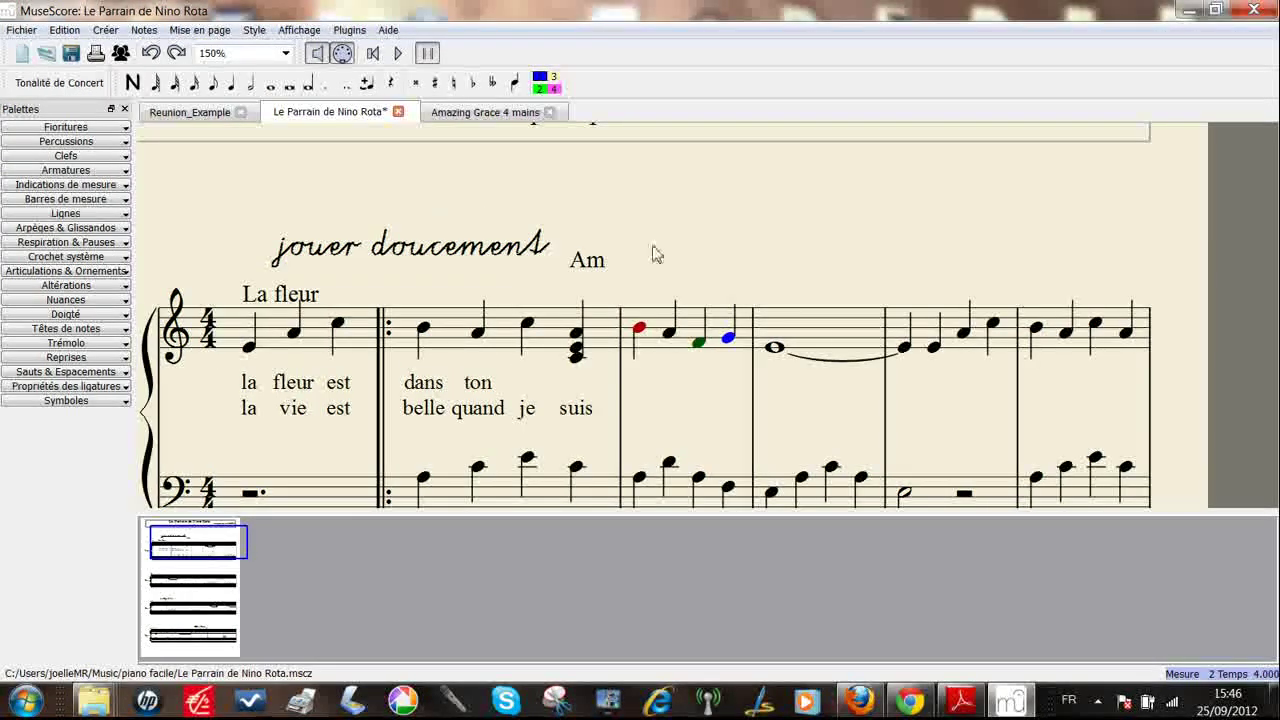
{"action": "scroll", "coordinate": [860, 314], "scroll_direction": "down", "scroll_amount": 5}
{"action": "scroll", "coordinate": [864, 318], "scroll_direction": "down", "scroll_amount": 6}
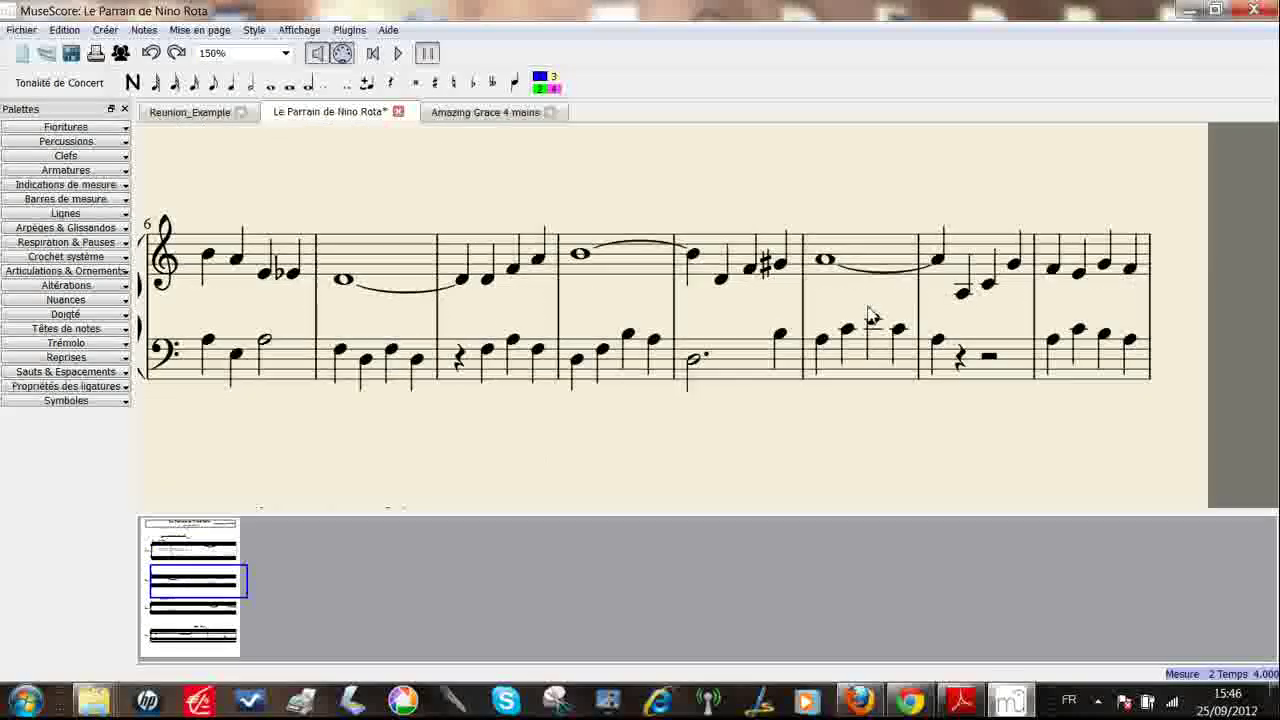
{"action": "scroll", "coordinate": [868, 314], "scroll_direction": "down", "scroll_amount": 15}
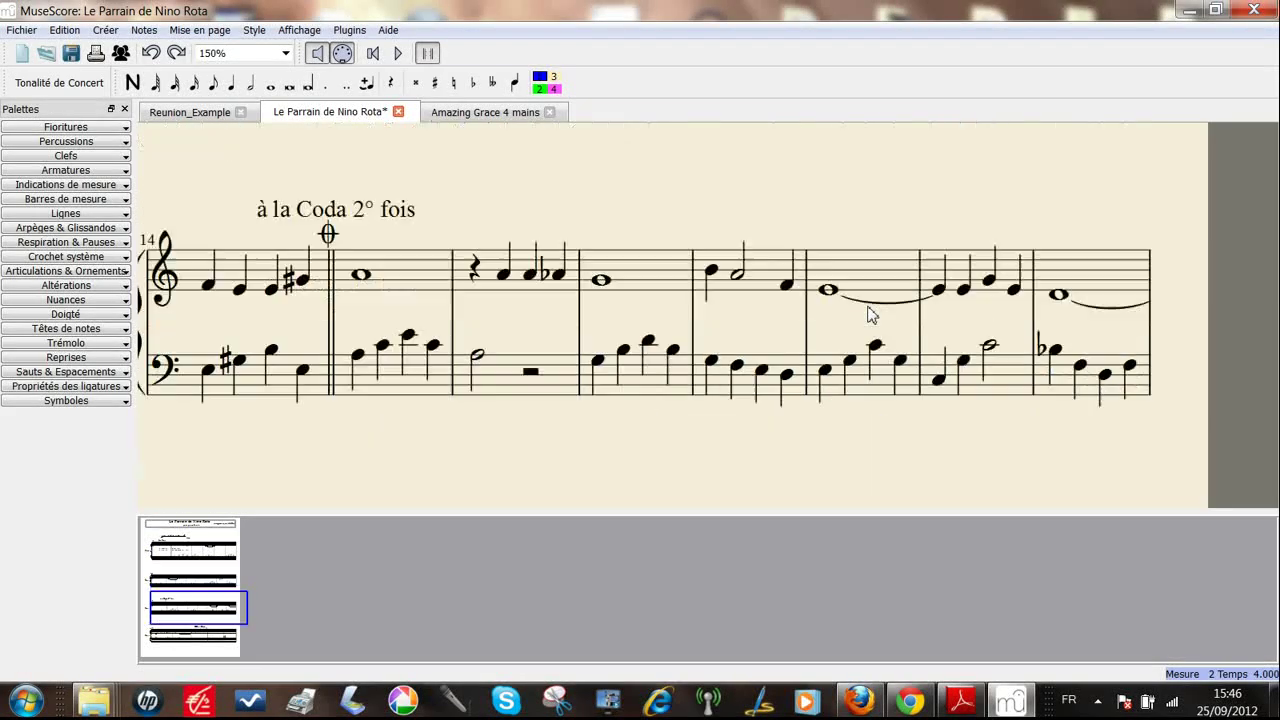
{"action": "scroll", "coordinate": [868, 314], "scroll_direction": "up", "scroll_amount": 20}
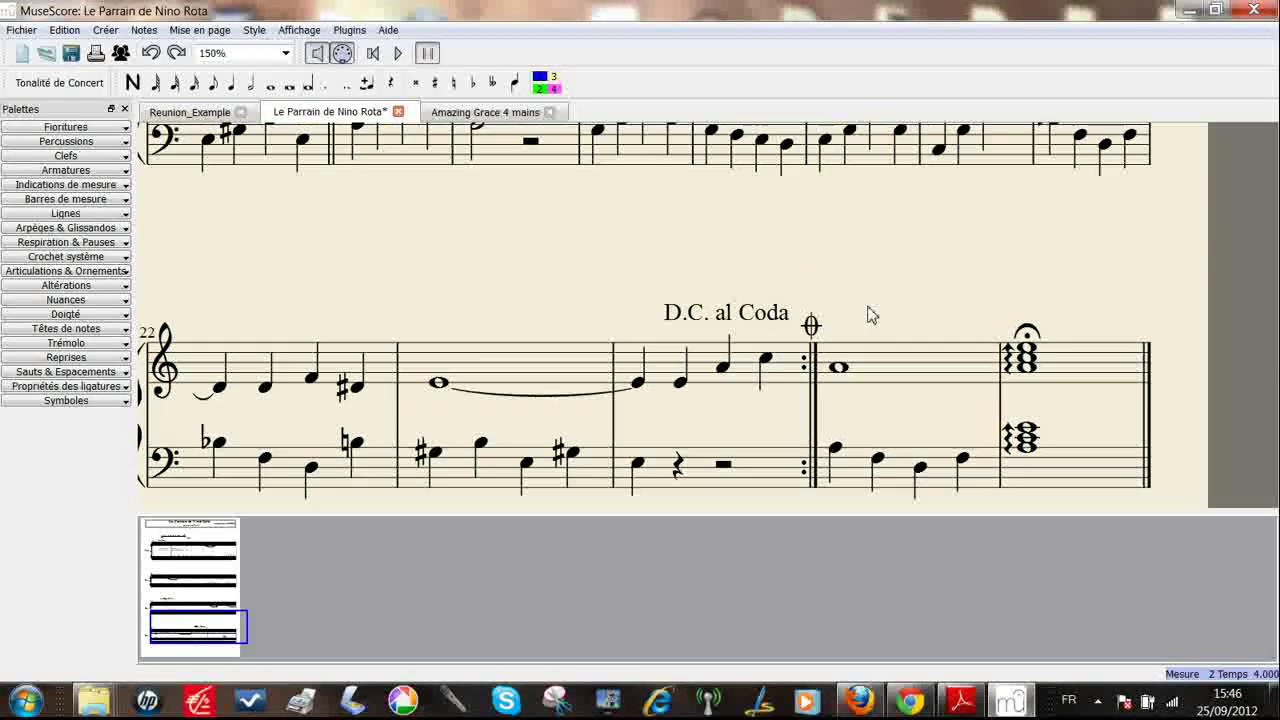
{"action": "scroll", "coordinate": [866, 296], "scroll_direction": "up", "scroll_amount": 2}
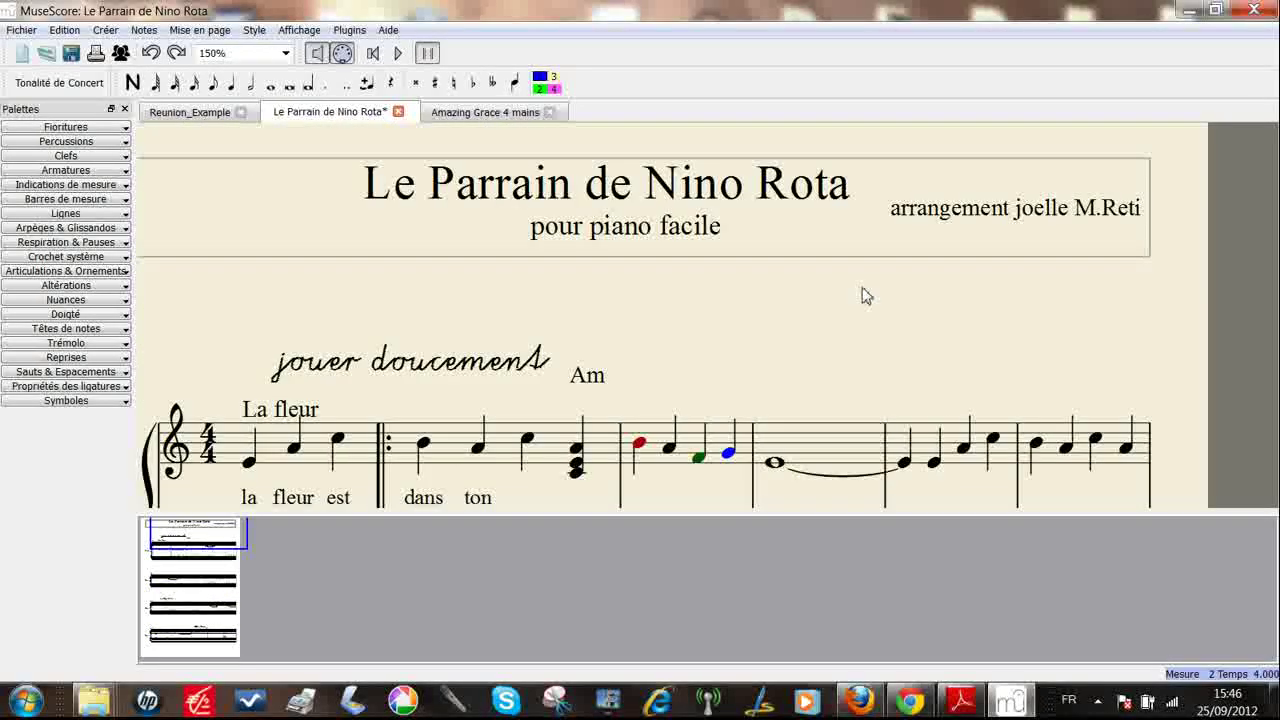
Undo the last note coloring in the measure after the "Am" chord.
{"action": "left_click", "coordinate": [152, 54]}
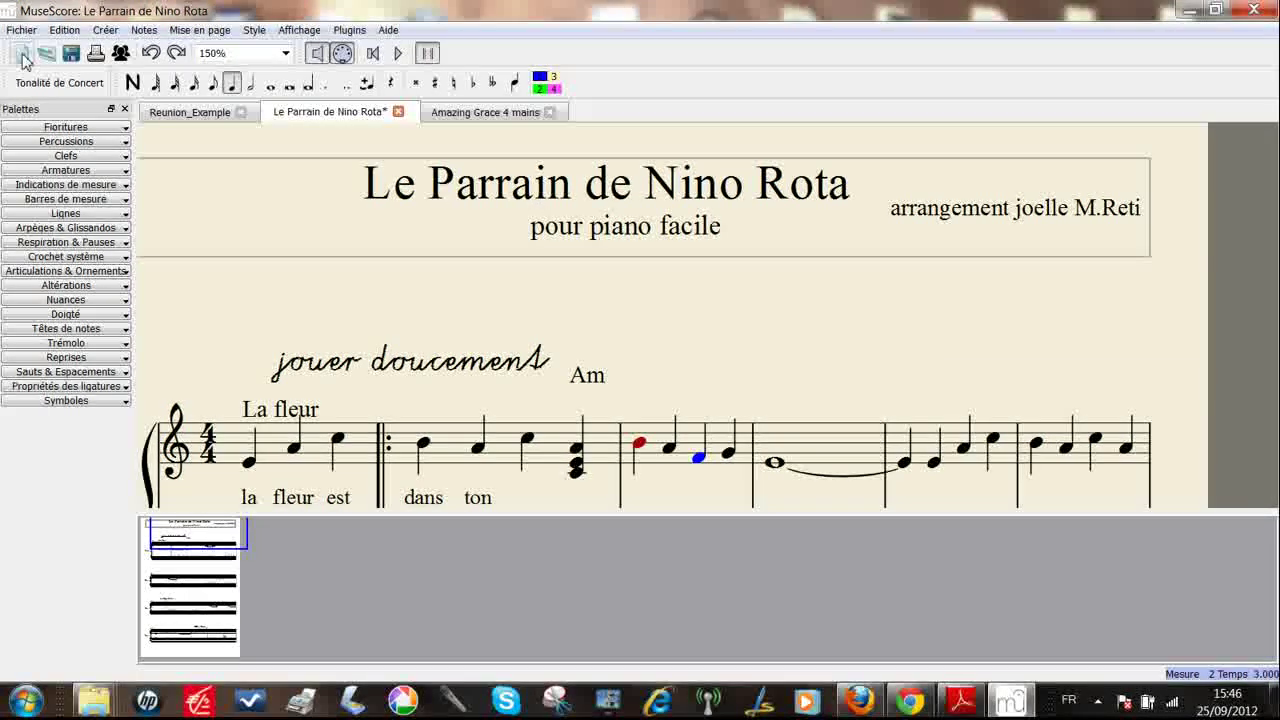
Insert two empty measures before the final arpeggiated chord measure at the end of the score.
{"action": "scroll", "coordinate": [578, 449], "scroll_direction": "down", "scroll_amount": 10}
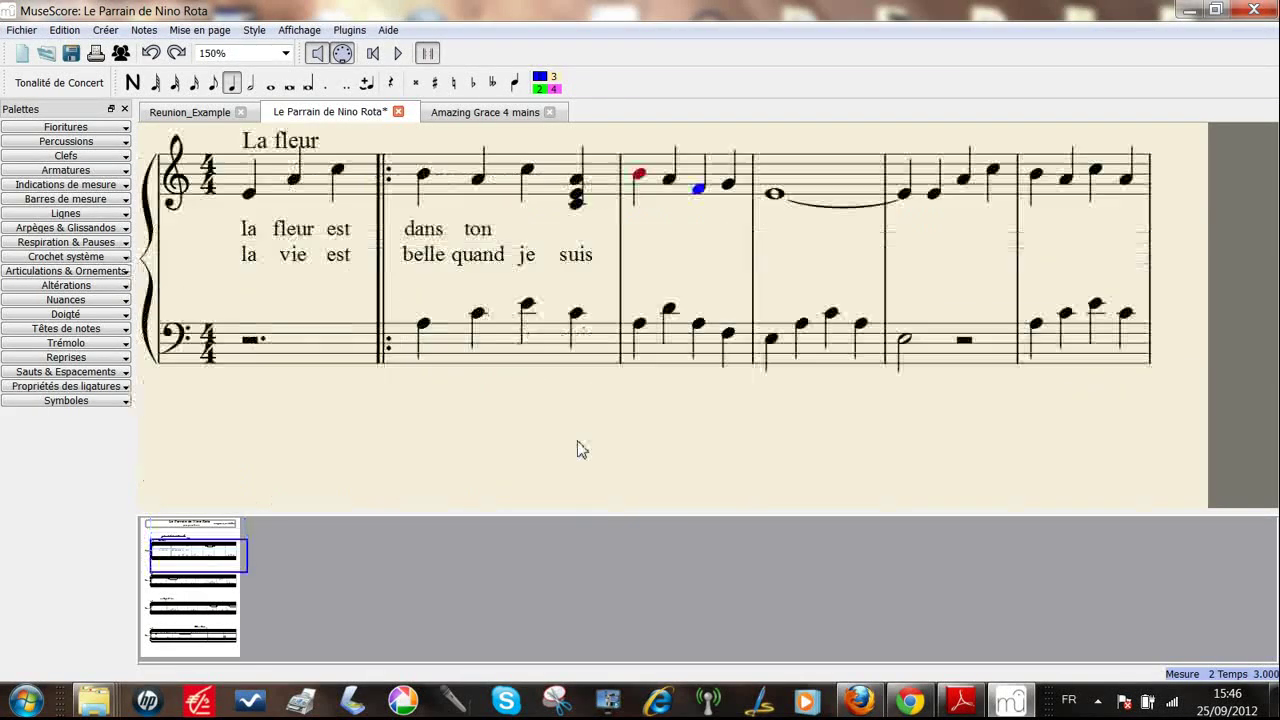
{"action": "scroll", "coordinate": [578, 449], "scroll_direction": "down", "scroll_amount": 10}
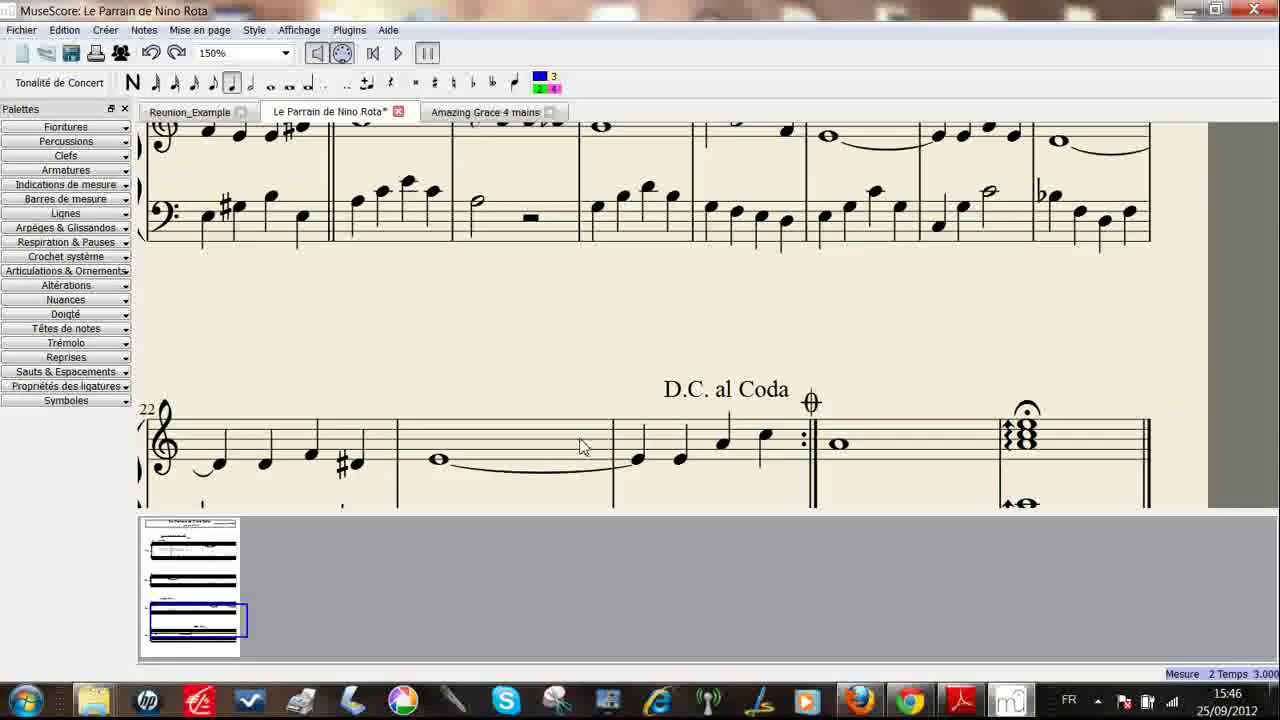
{"action": "right_click", "coordinate": [1098, 304]}
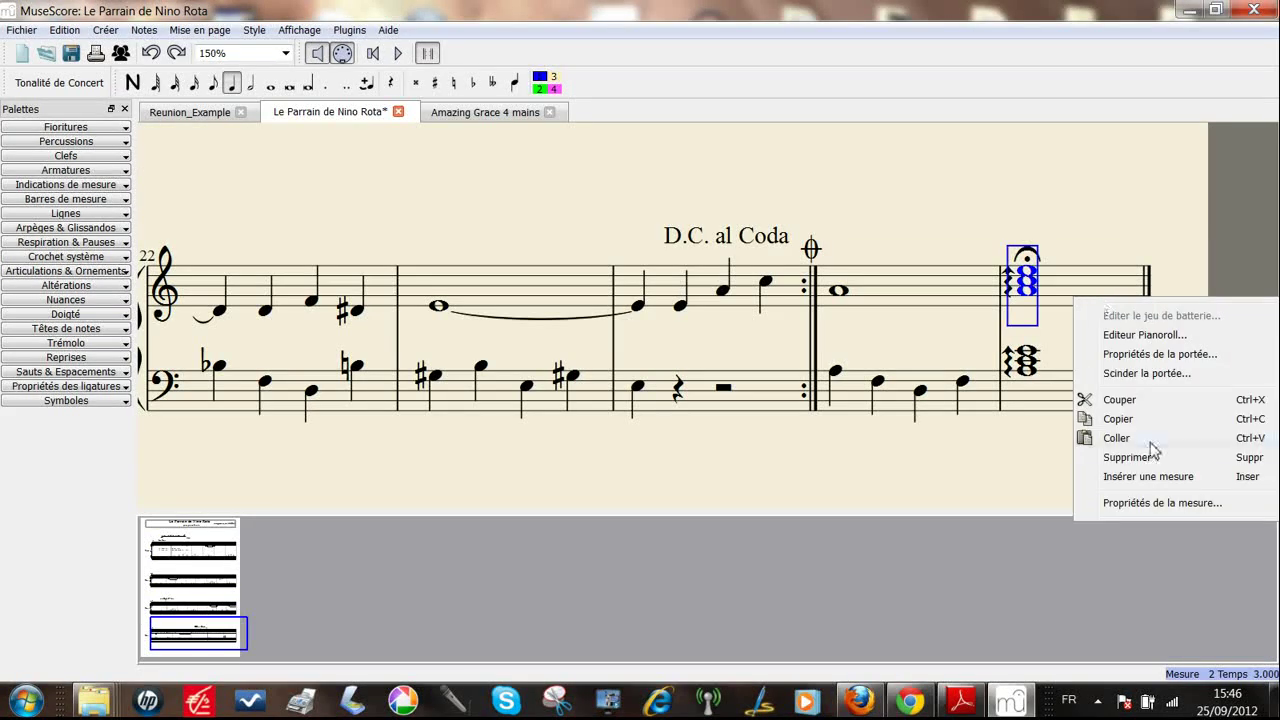
{"action": "left_click", "coordinate": [1150, 476]}
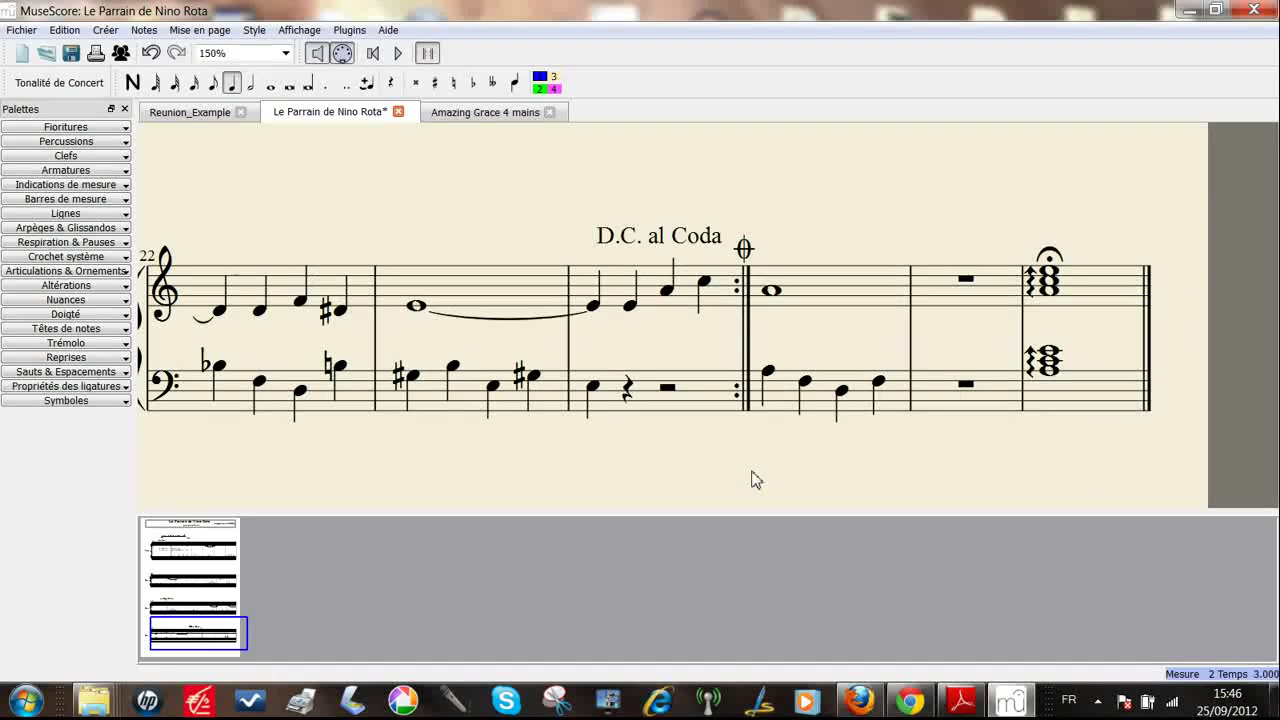
{"action": "right_click", "coordinate": [979, 300]}
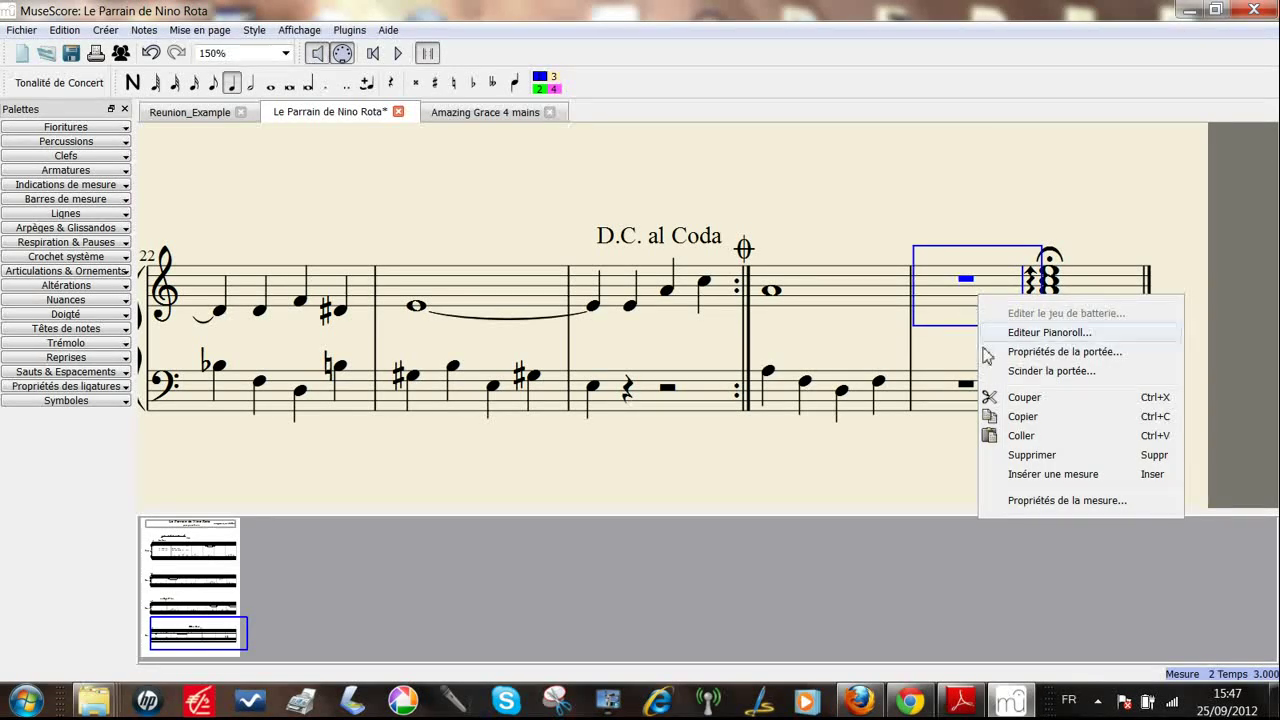
{"action": "left_click", "coordinate": [1035, 476]}
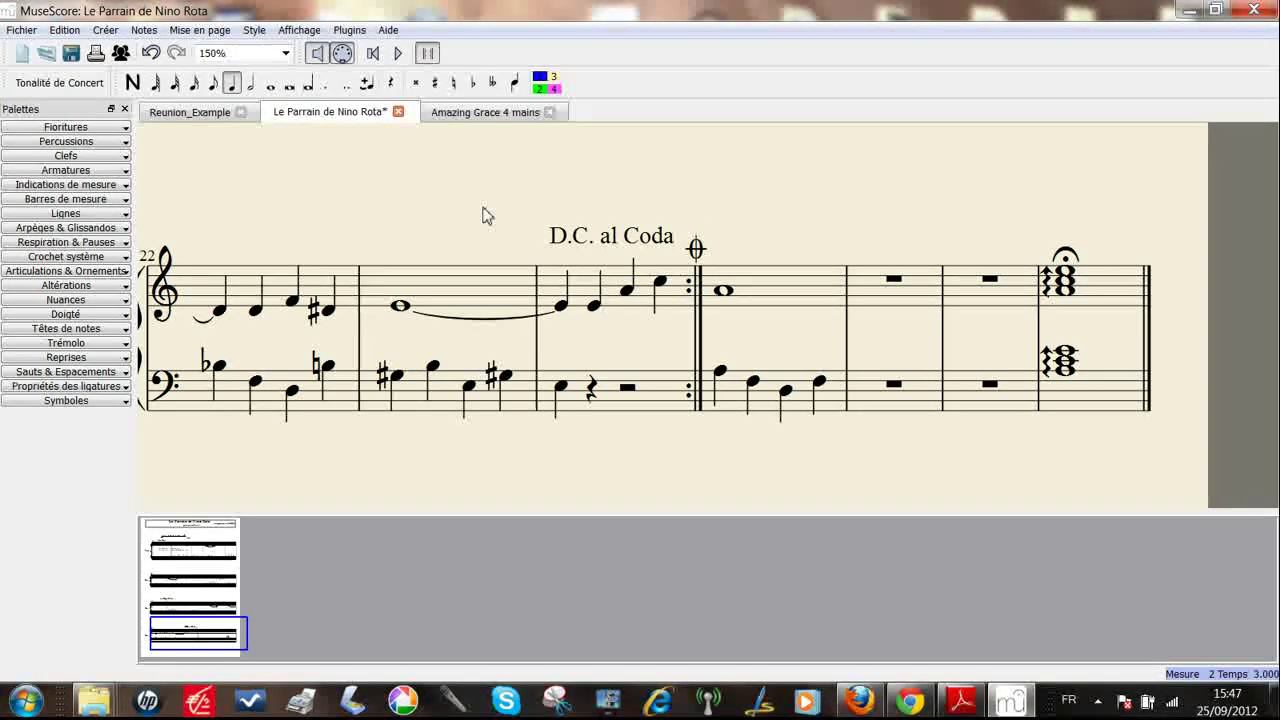
{"action": "left_click", "coordinate": [132, 84]}
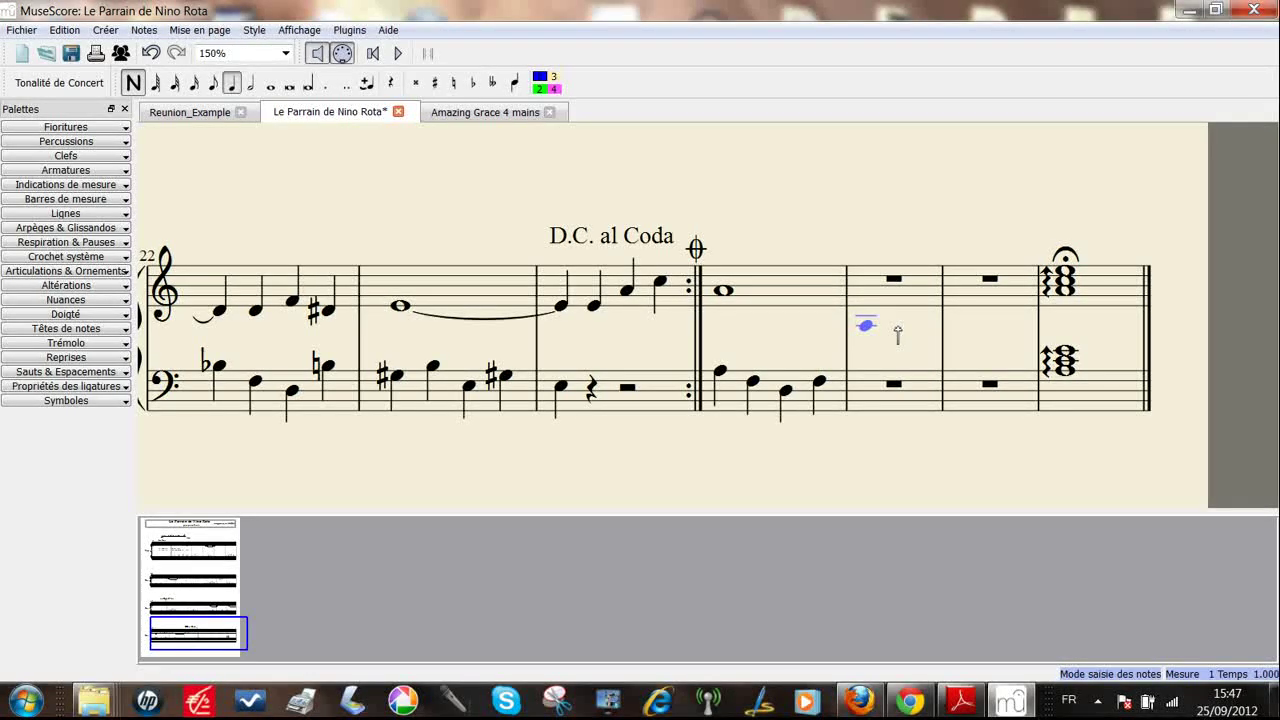
{"action": "key", "text": "4"}
{"action": "key", "text": "3"}
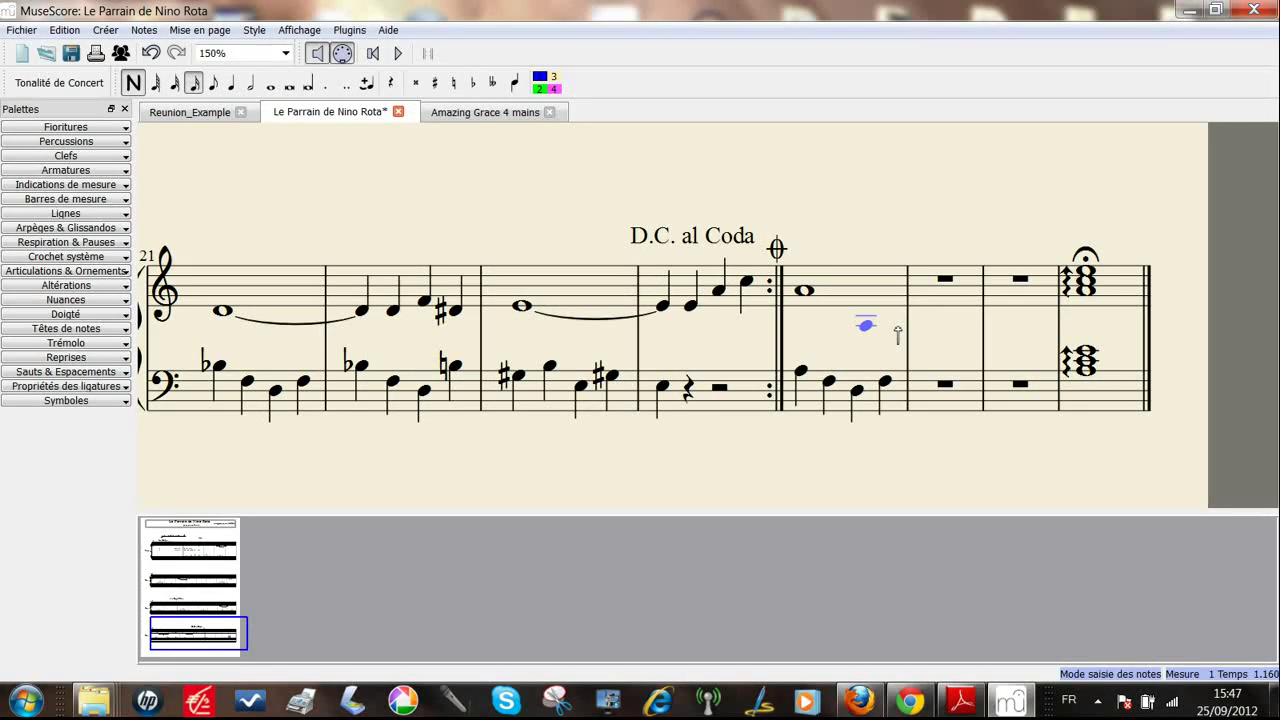
{"action": "left_click", "coordinate": [133, 85]}
Create an eighth-note triplet at the start of measure 26 in the treble staff and fill it with G, A and B.
{"action": "left_click", "coordinate": [930, 307]}
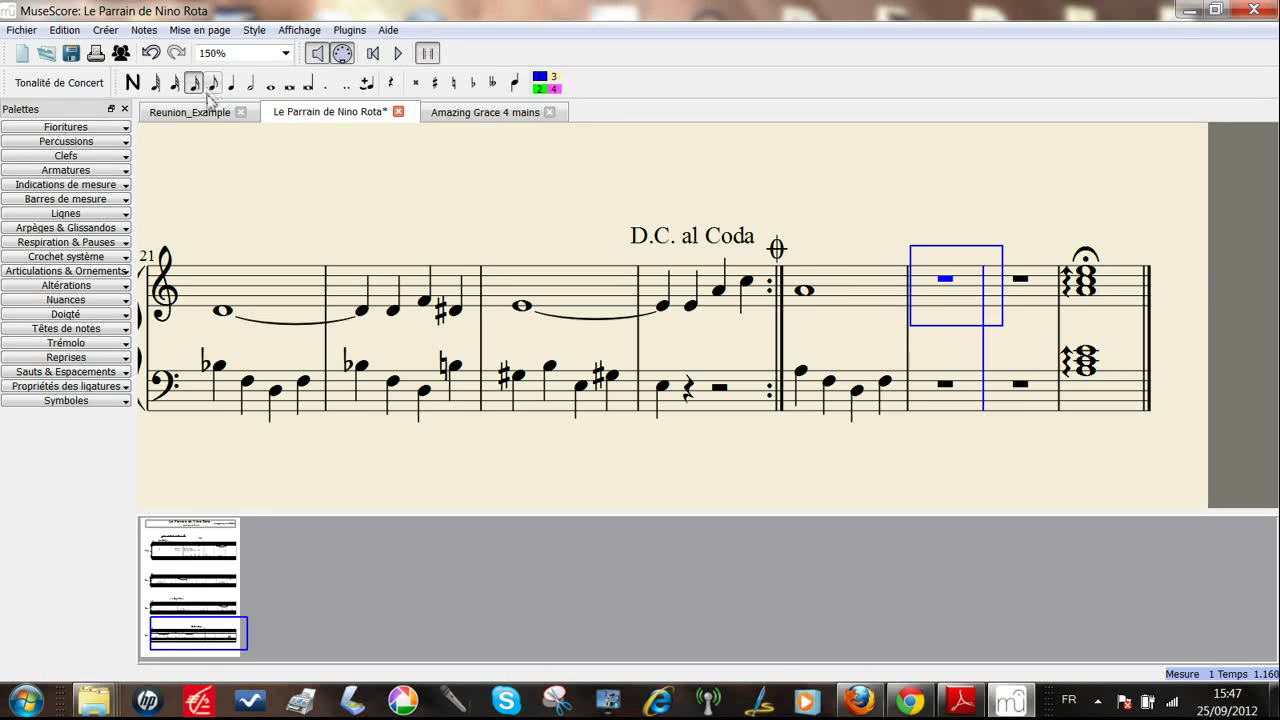
{"action": "left_click", "coordinate": [133, 83]}
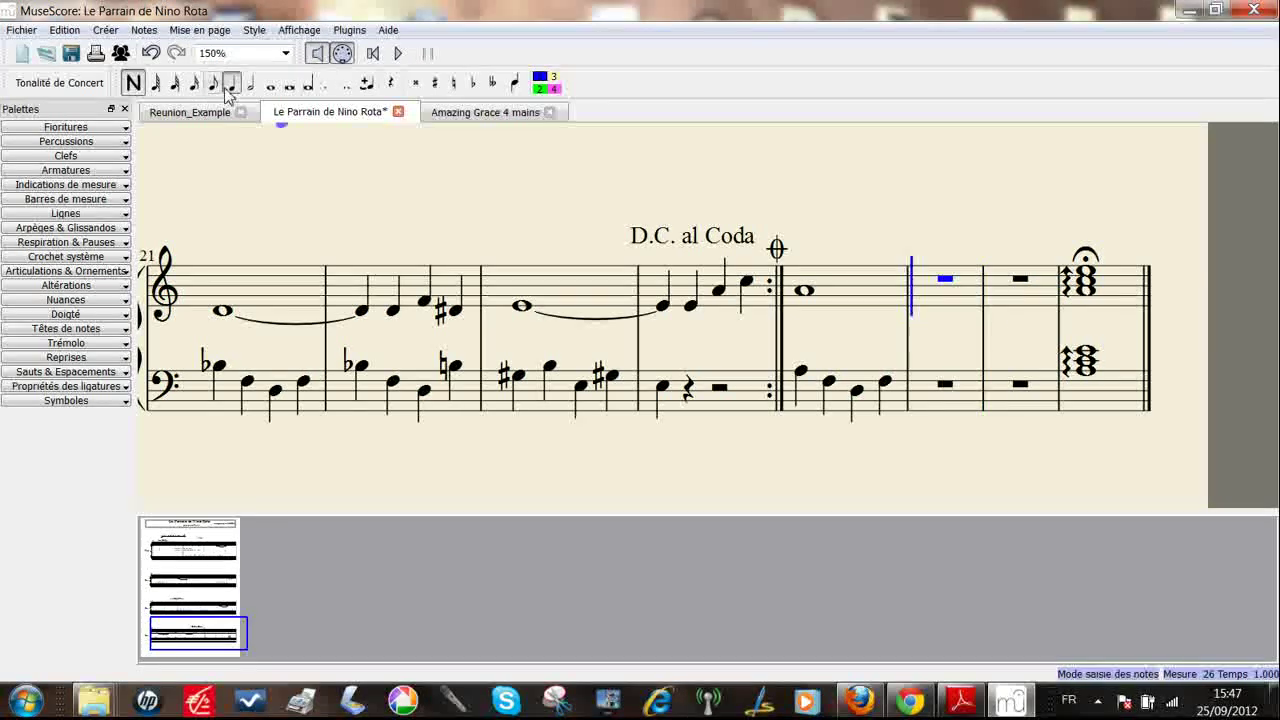
{"action": "left_click", "coordinate": [233, 90]}
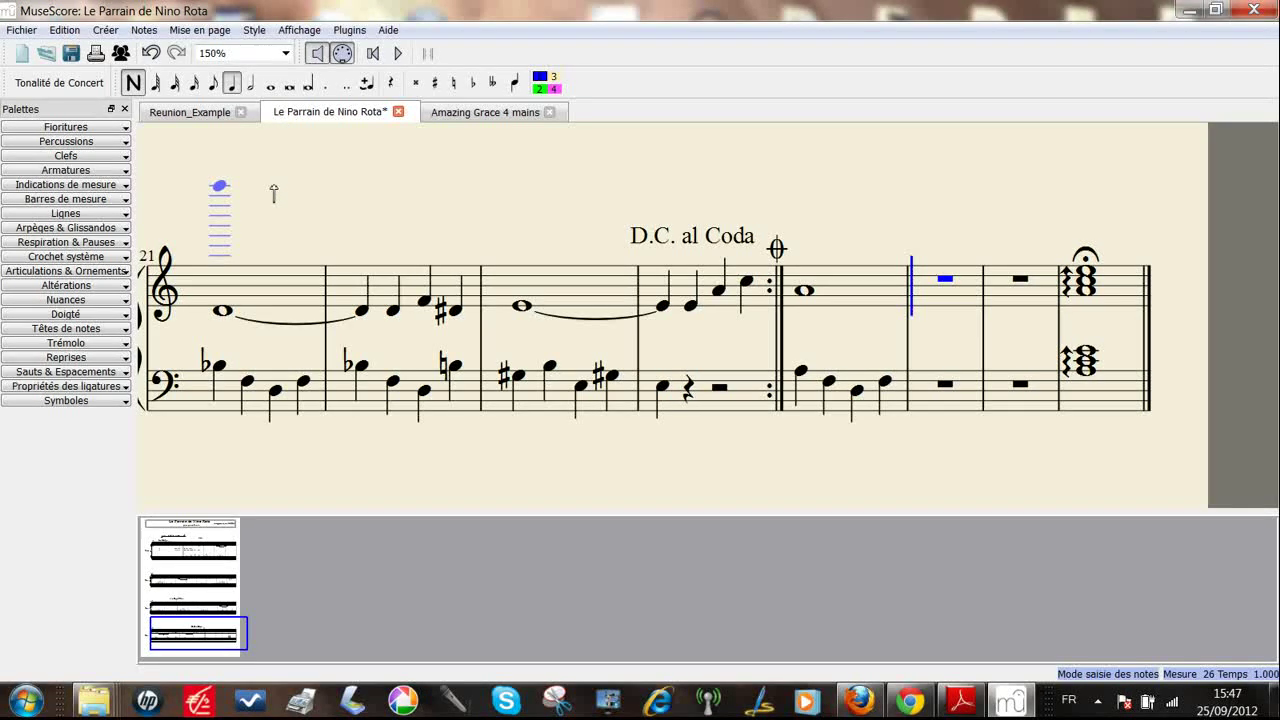
{"action": "key", "text": "ctrl+3"}
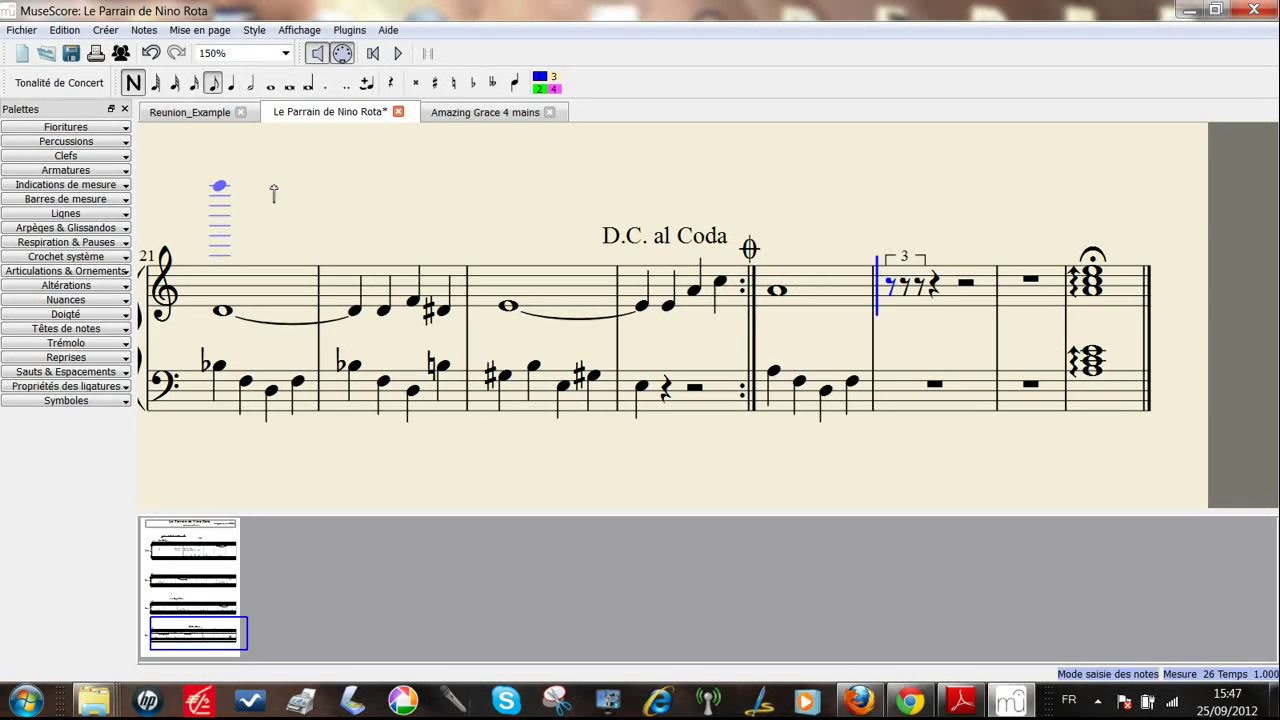
{"action": "left_click", "coordinate": [885, 298]}
{"action": "left_click", "coordinate": [910, 290]}
{"action": "left_click", "coordinate": [920, 288]}
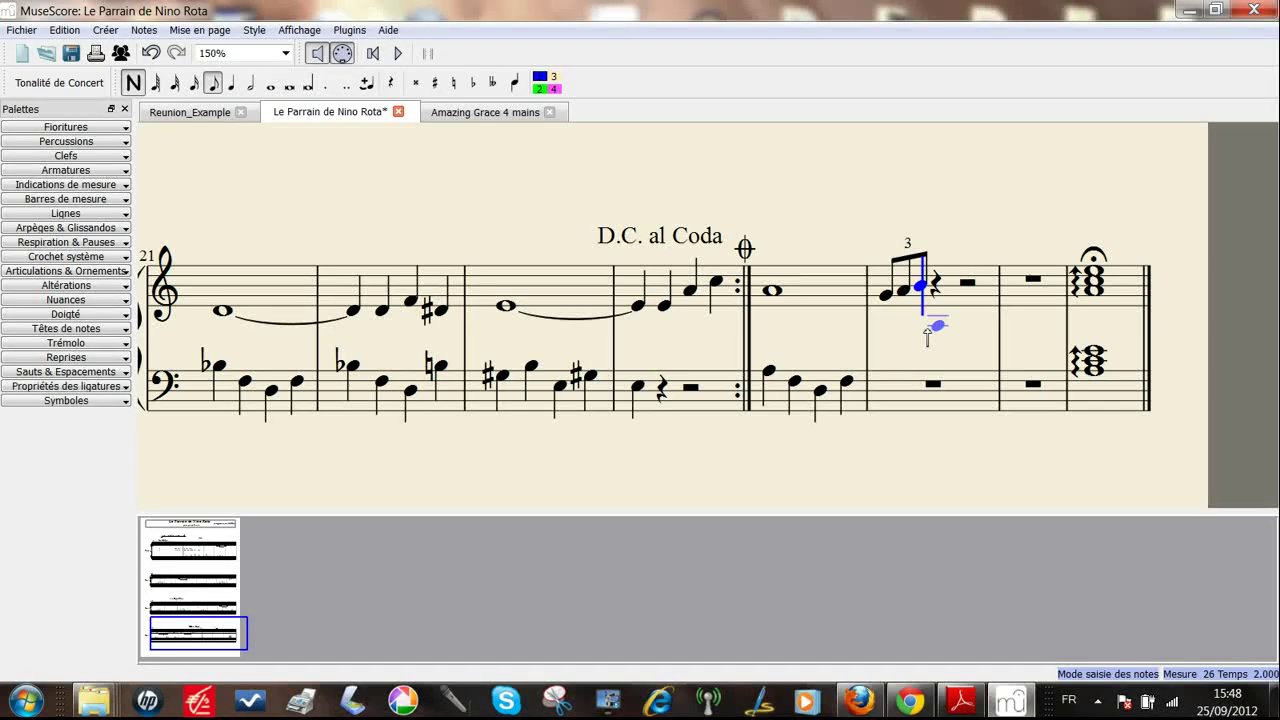
Play the score briefly, and undo the triplet in measure 26 with its notes and the last measure insertion.
{"action": "key", "text": "space"}
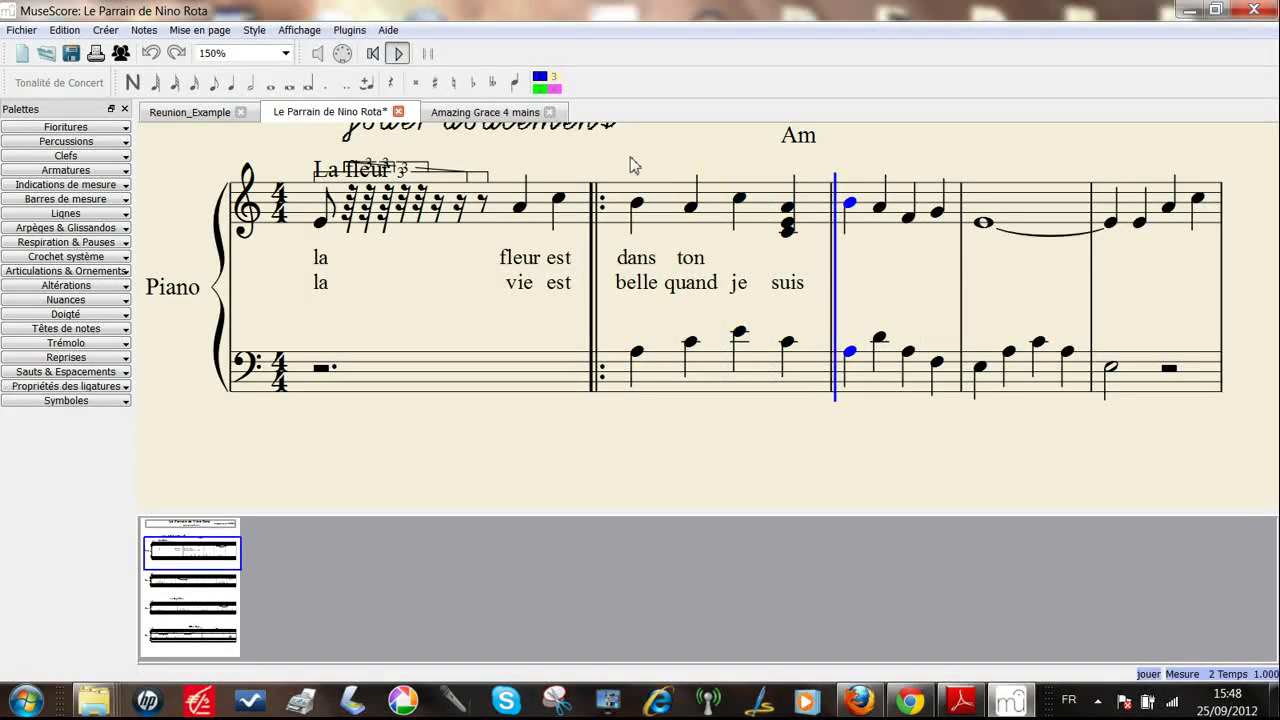
{"action": "left_click", "coordinate": [398, 53]}
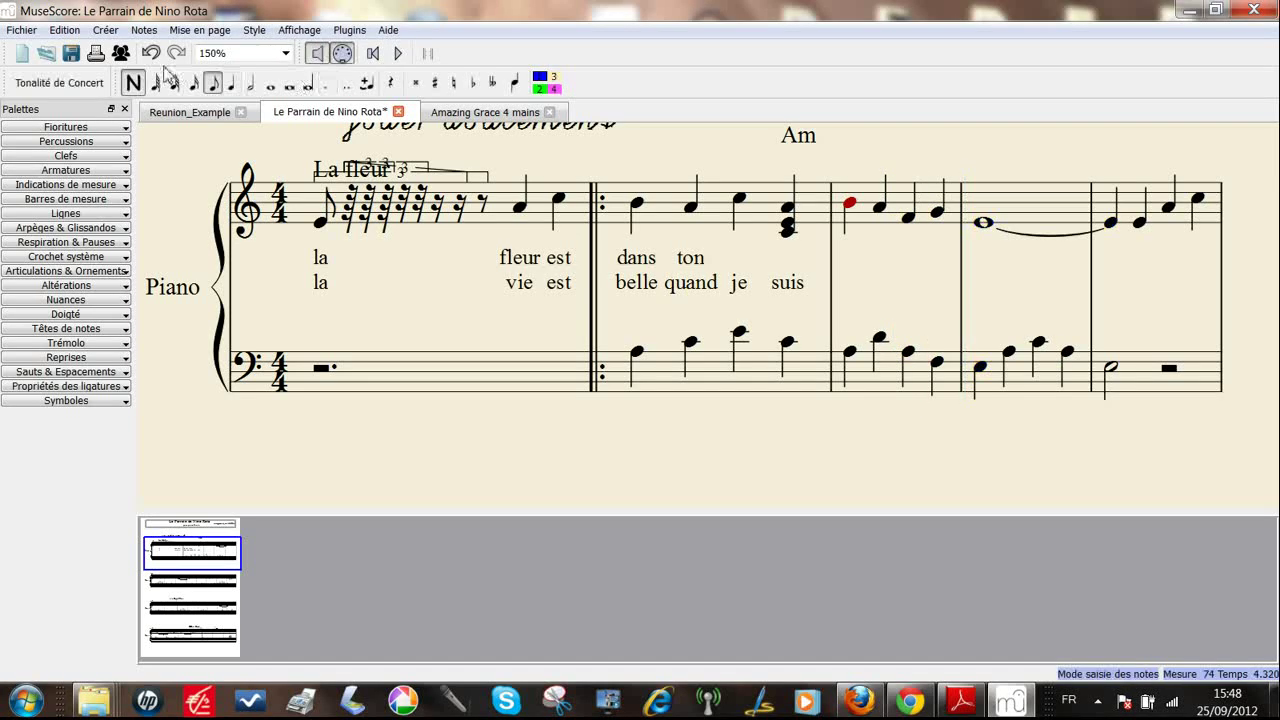
{"action": "left_click", "coordinate": [152, 53]}
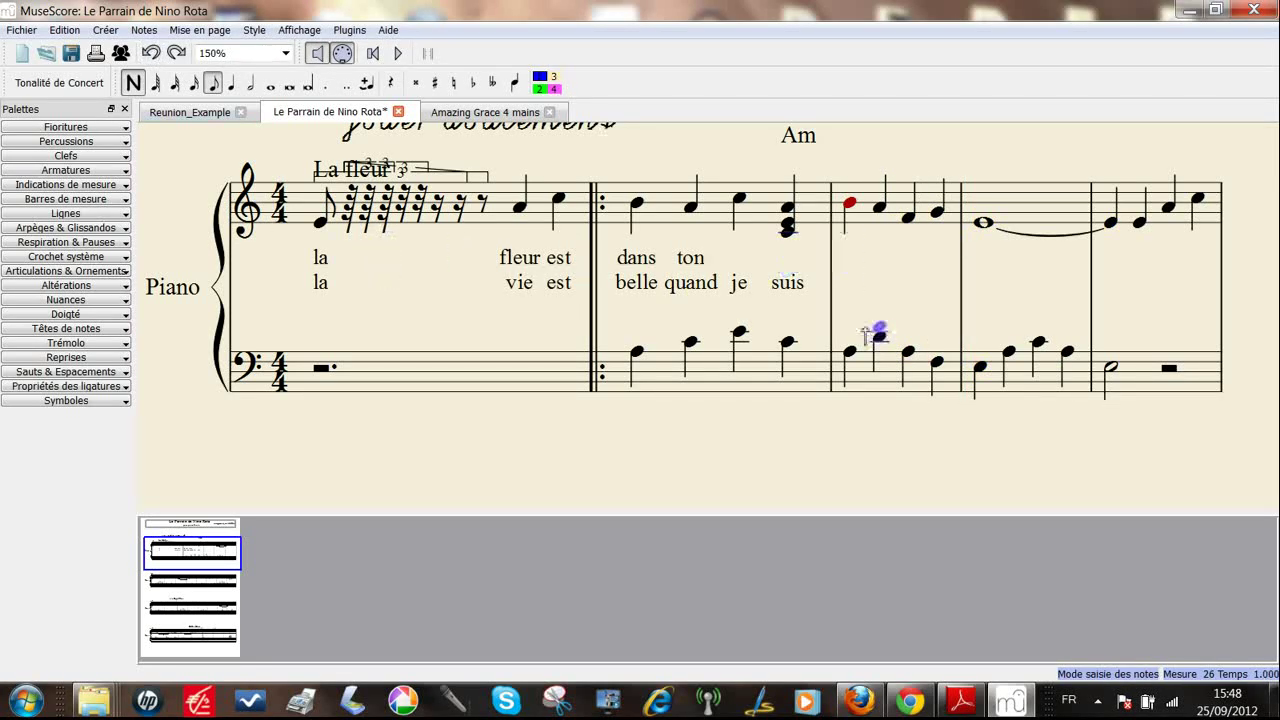
{"action": "scroll", "coordinate": [545, 270], "scroll_direction": "up", "scroll_amount": 1}
{"action": "scroll", "coordinate": [545, 270], "scroll_direction": "up", "scroll_amount": 1}
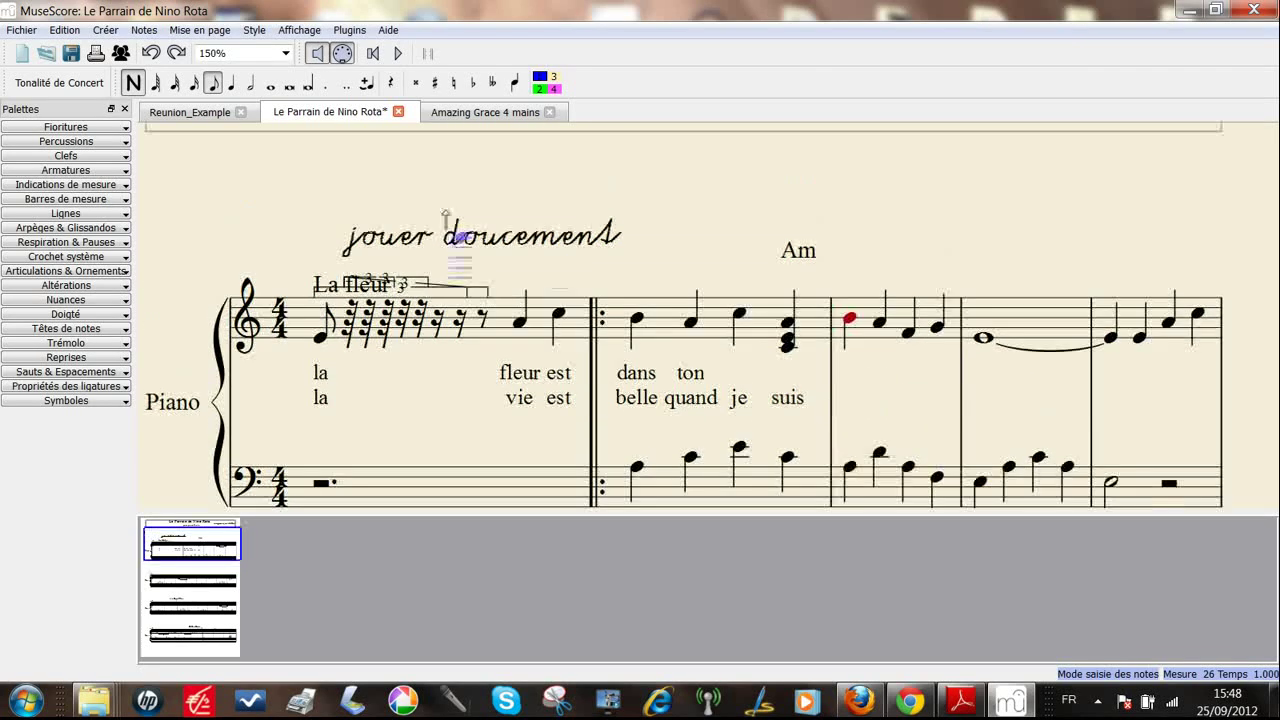
{"action": "left_click", "coordinate": [152, 53]}
{"action": "left_click", "coordinate": [152, 53]}
{"action": "left_click", "coordinate": [151, 53]}
{"action": "left_click", "coordinate": [151, 53]}
Redo the insertion of the second empty measure before the final arpeggiated chord measure, with note input mode active.
{"action": "scroll", "coordinate": [818, 250], "scroll_direction": "down", "scroll_amount": 10}
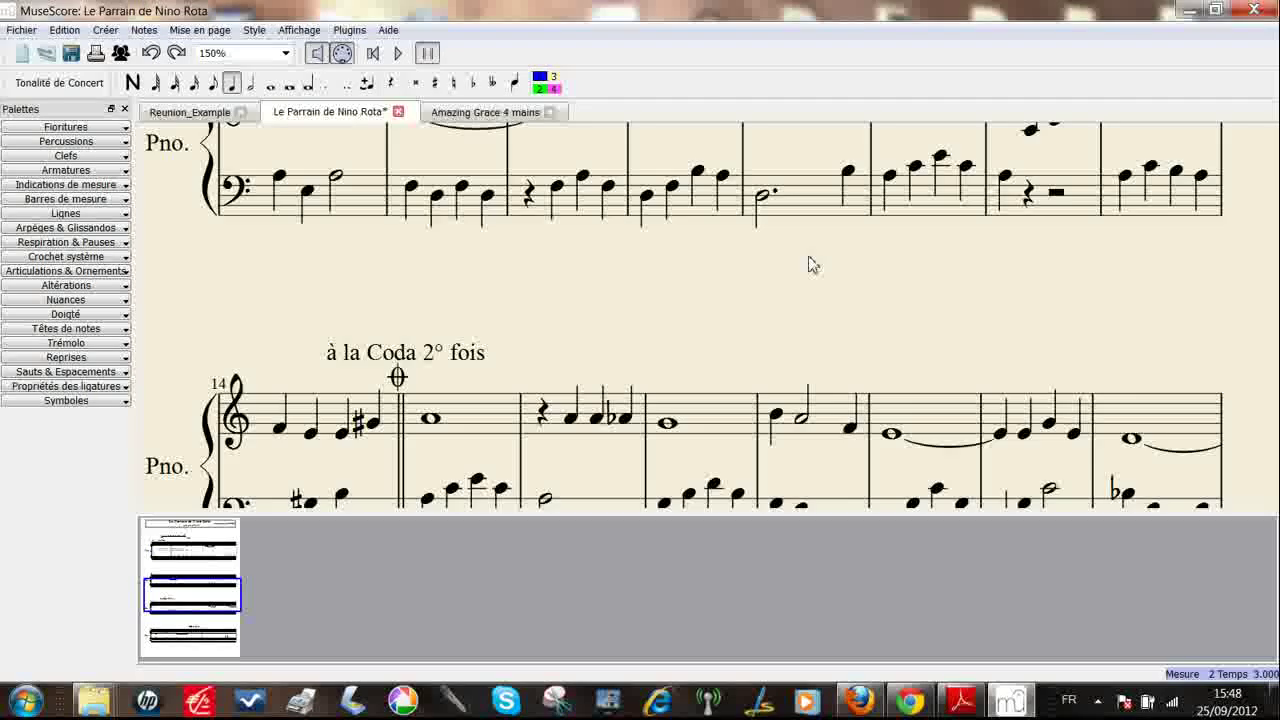
{"action": "scroll", "coordinate": [808, 266], "scroll_direction": "down", "scroll_amount": 5}
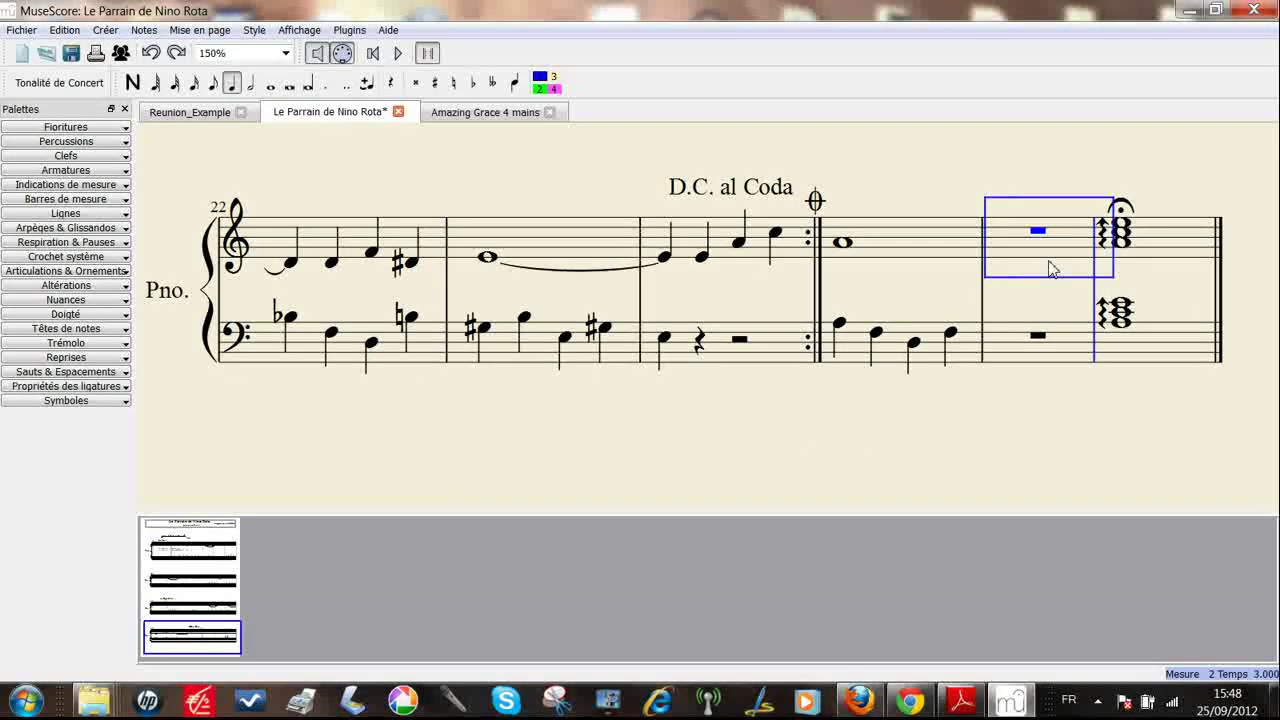
{"action": "left_click", "coordinate": [134, 83]}
{"action": "left_click", "coordinate": [176, 53]}
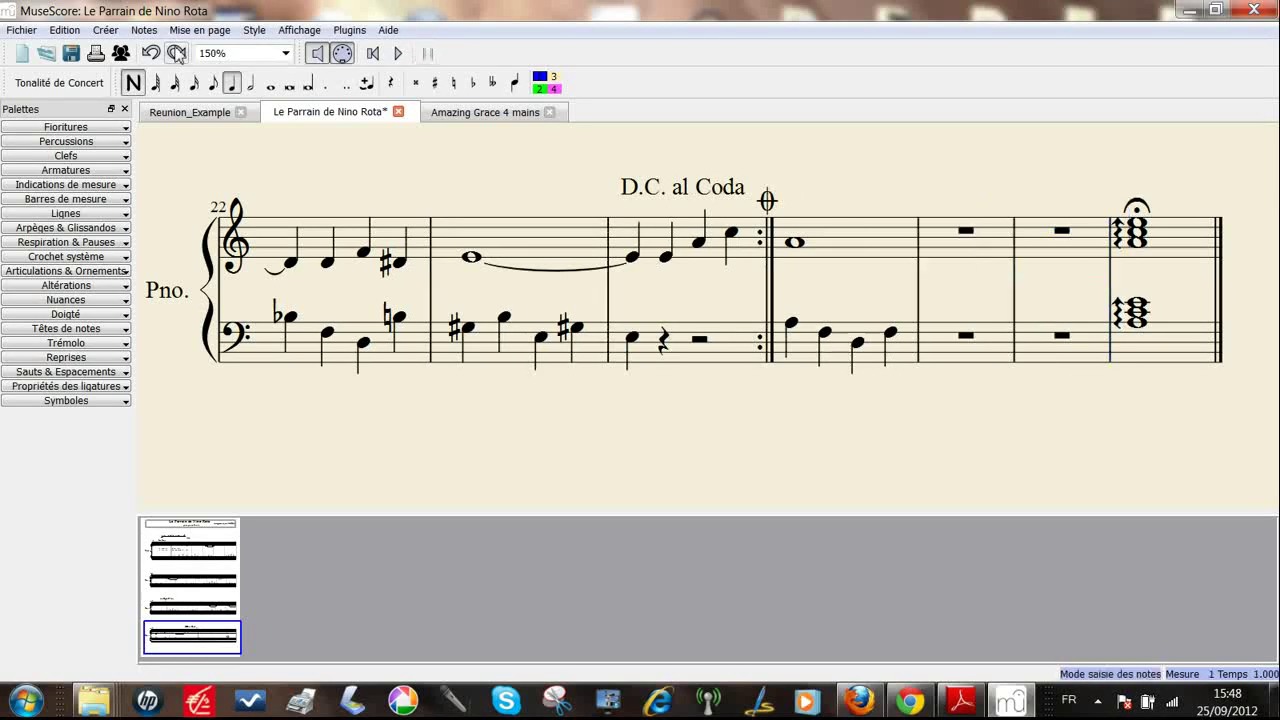
Enter an eighth-note B at the start of measure 26 in the treble staff and create an eighth-note triplet right after it.
{"action": "key", "text": "4"}
{"action": "key", "text": "3"}
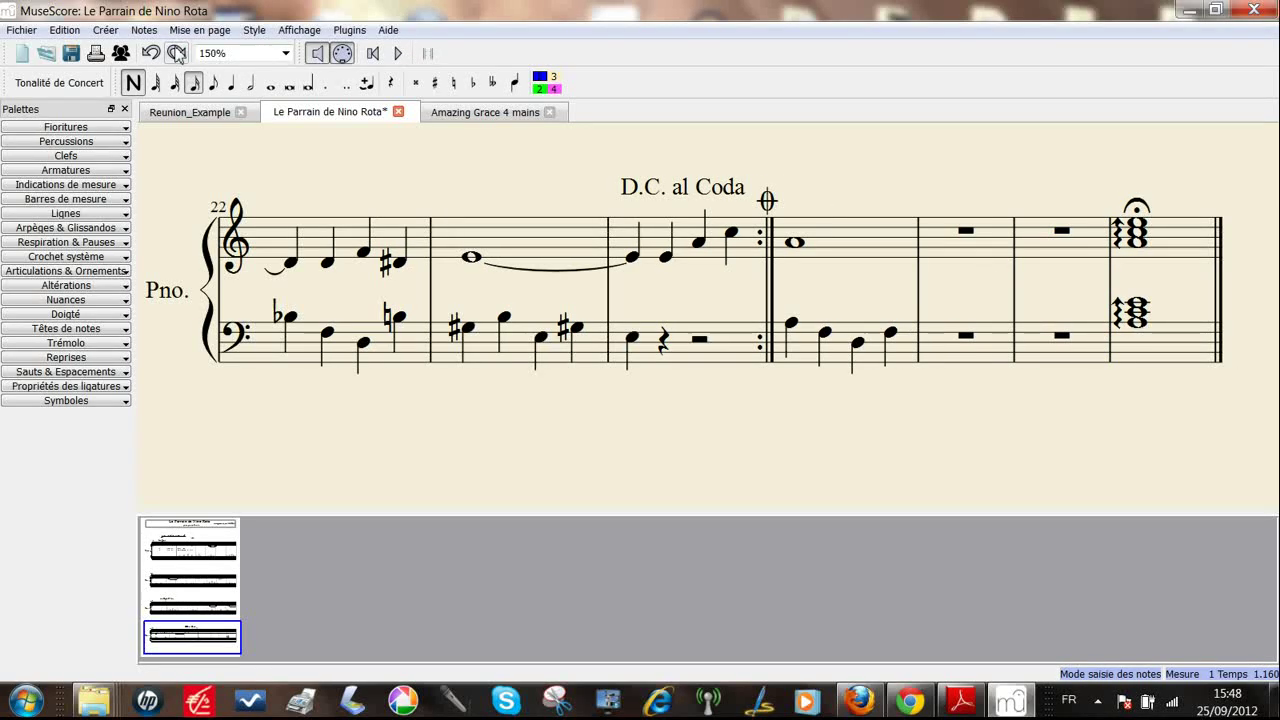
{"action": "key", "text": "4"}
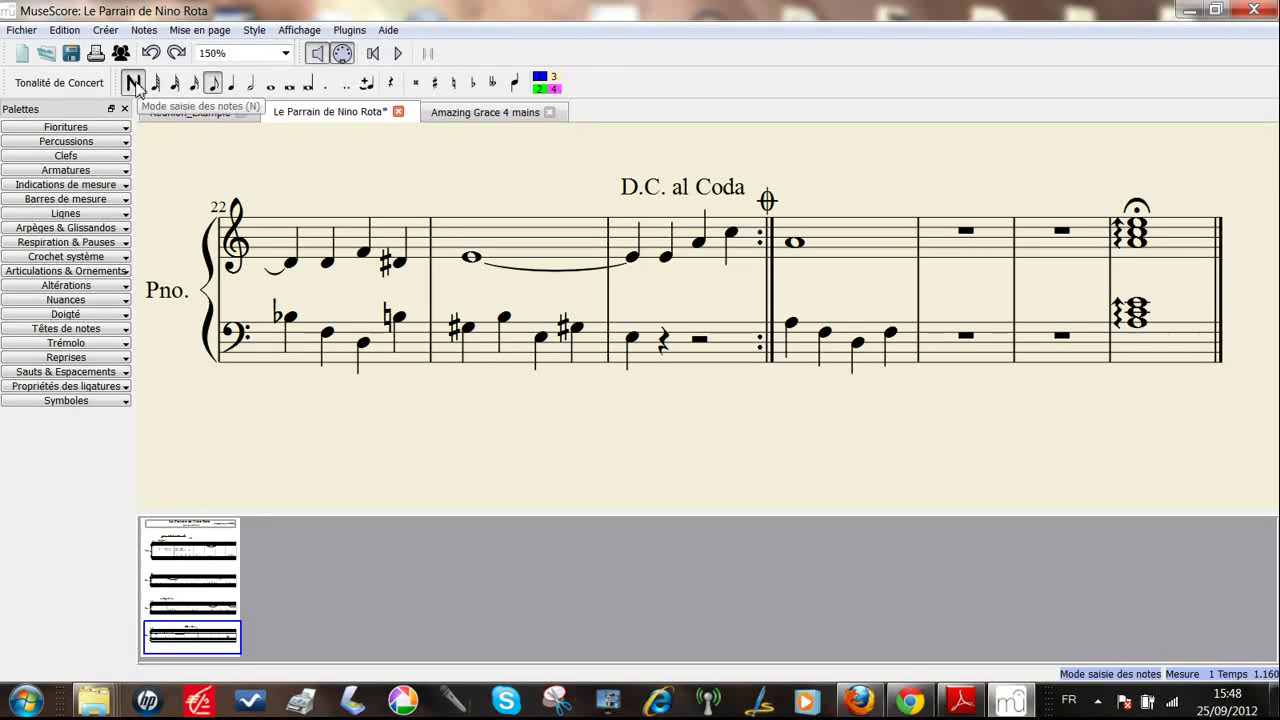
{"action": "left_click", "coordinate": [935, 238]}
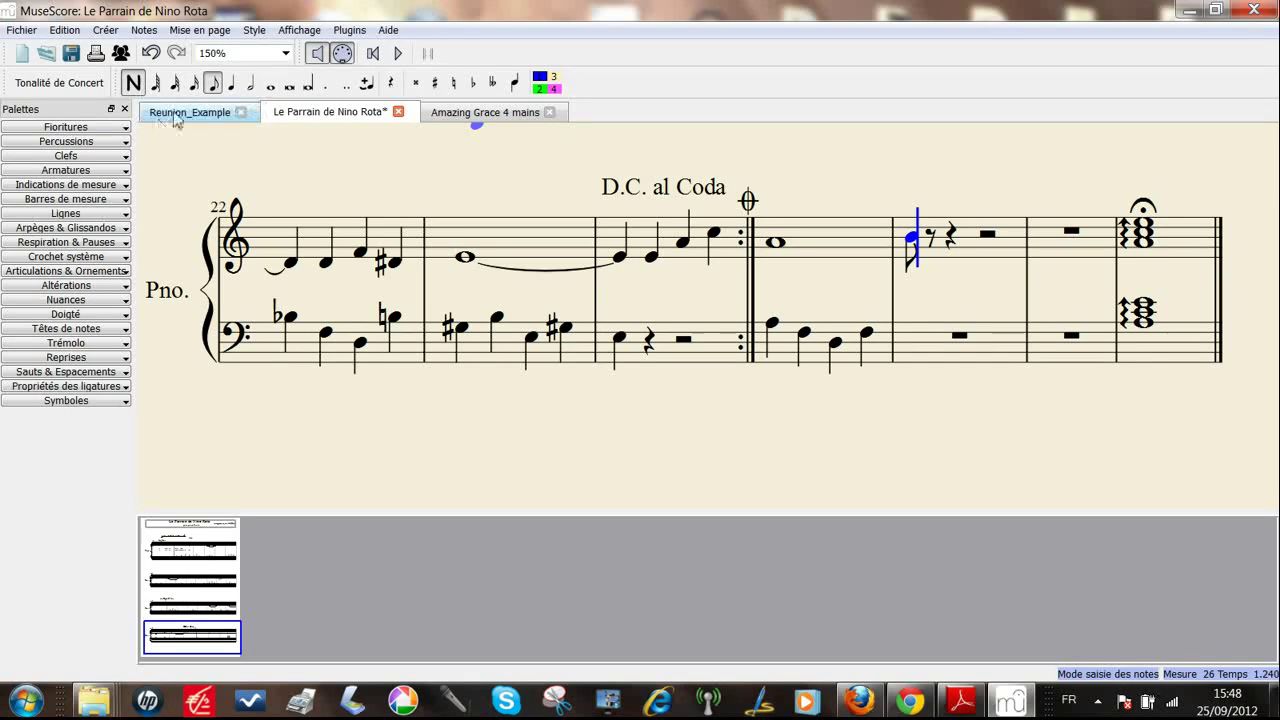
{"action": "left_click", "coordinate": [232, 84]}
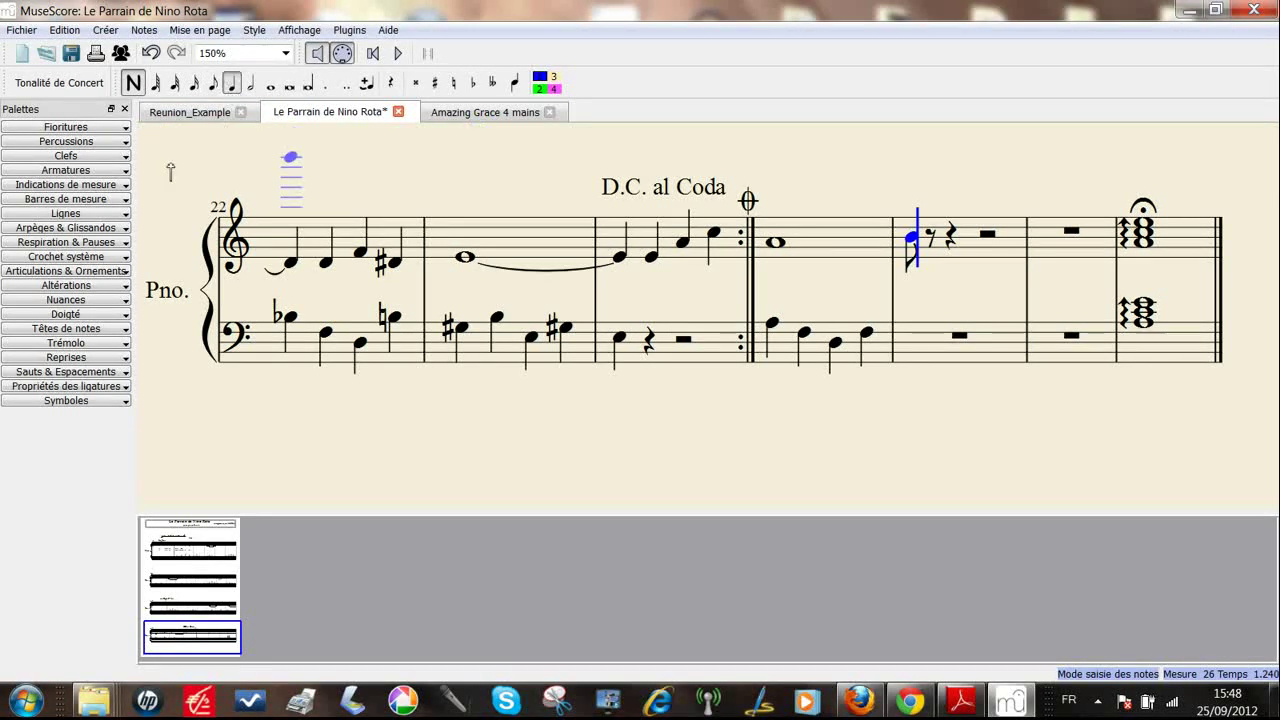
{"action": "key", "text": "ctrl+3"}
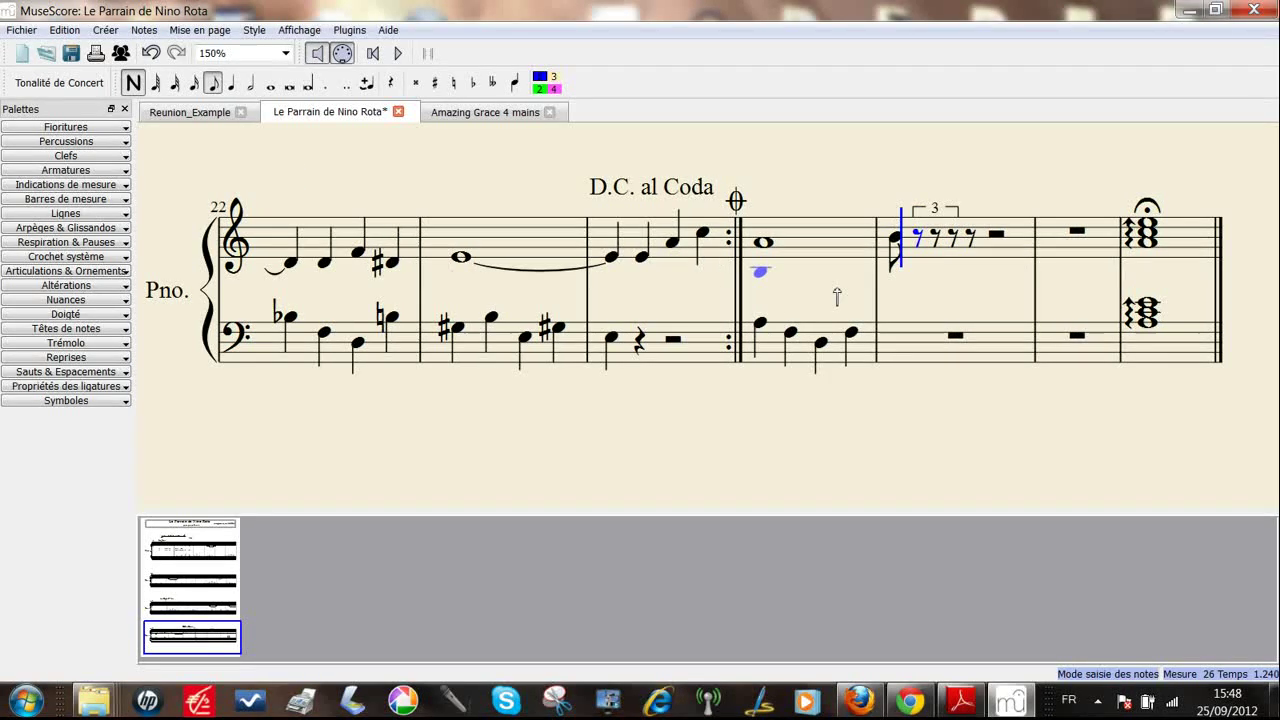
Fill the triplet in measure 26 with the eighth notes G, A and B.
{"action": "left_click", "coordinate": [917, 246]}
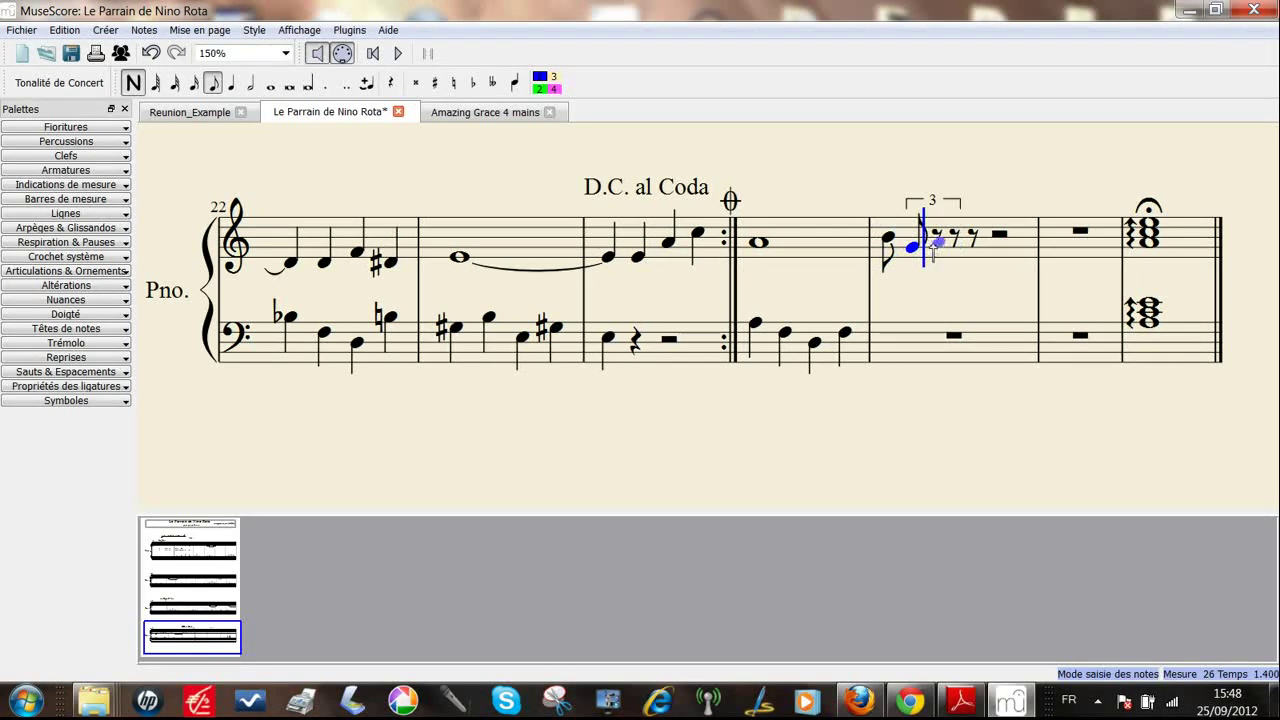
{"action": "left_click", "coordinate": [939, 244]}
{"action": "left_click", "coordinate": [954, 237]}
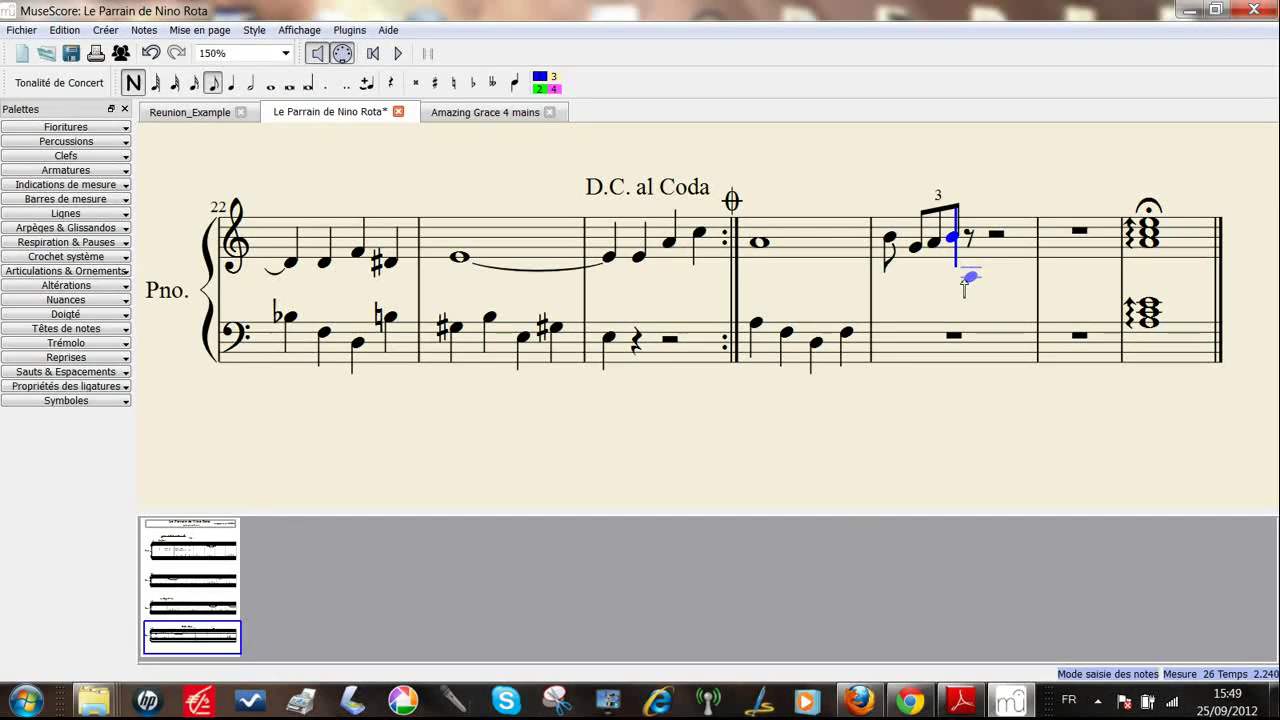
Try a sixteenth-note triplet on the eighth rest following the first triplet in measure 26, and undo it.
{"action": "key", "text": "3"}
{"action": "key", "text": "ctrl+3"}
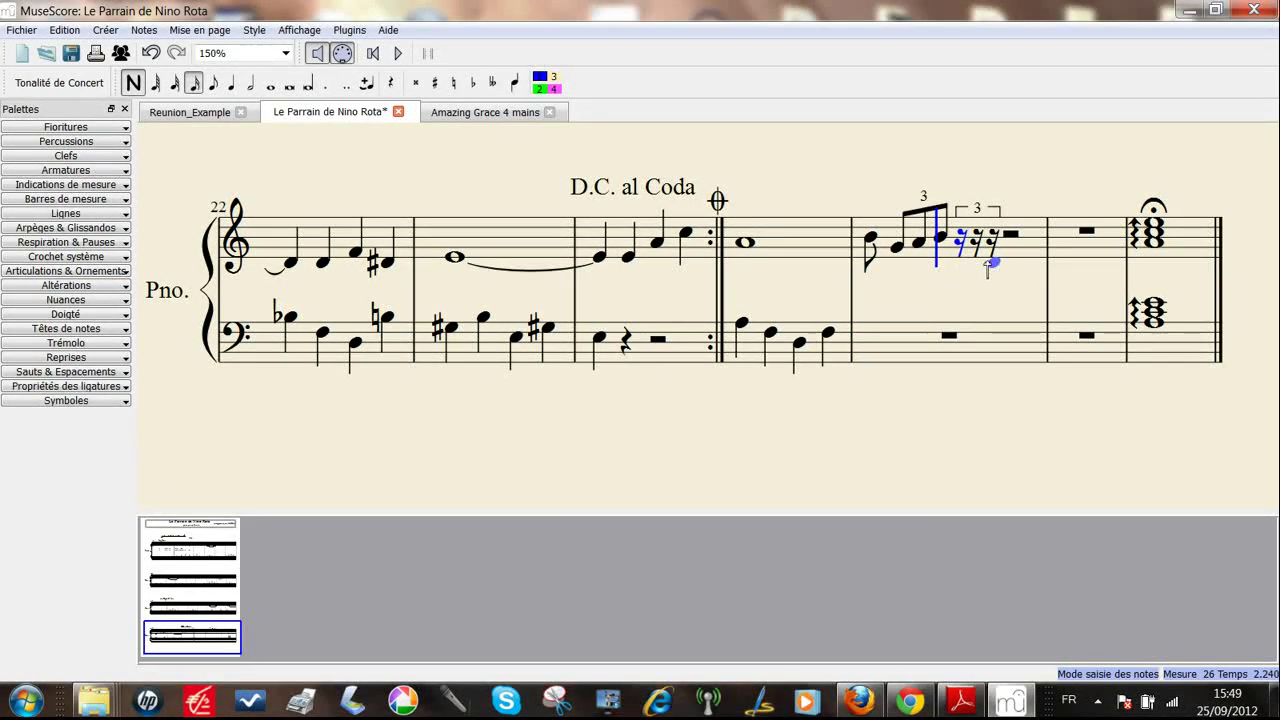
{"action": "left_click", "coordinate": [213, 88]}
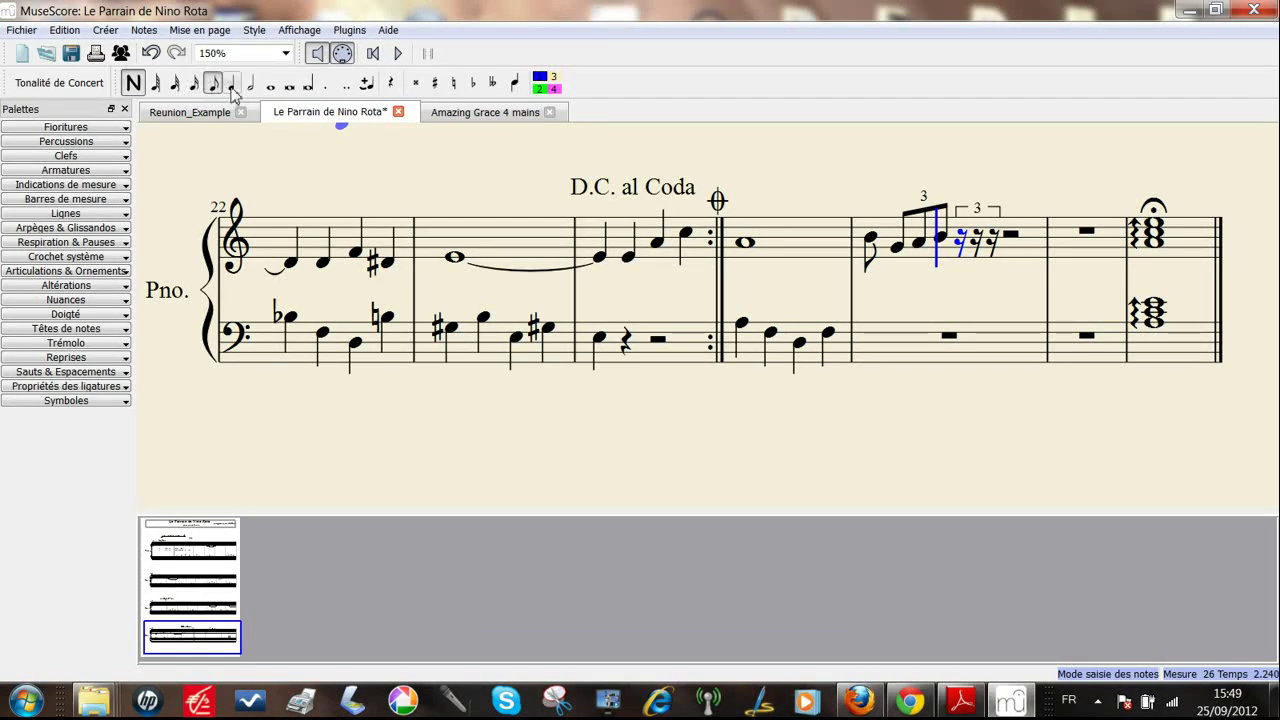
{"action": "left_click", "coordinate": [152, 53]}
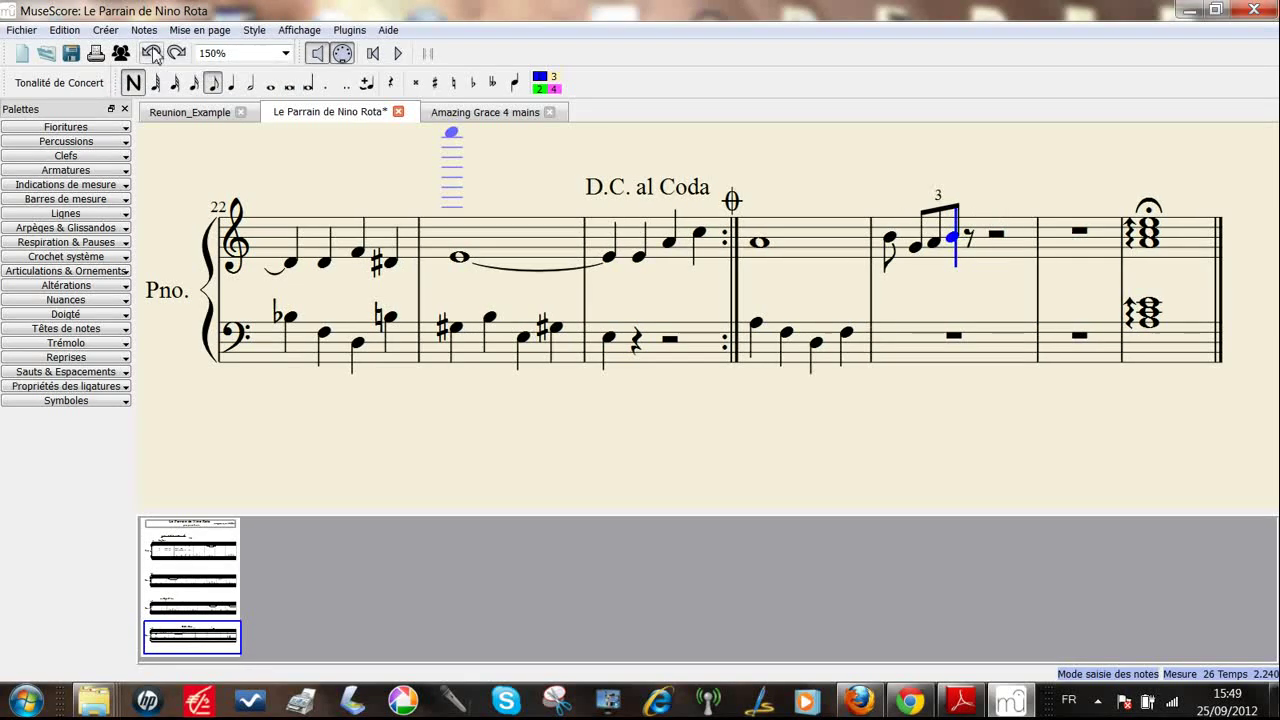
Try an eighth-note triplet over a quarter-note duration after the first triplet in measure 26, and undo it.
{"action": "left_click", "coordinate": [231, 86]}
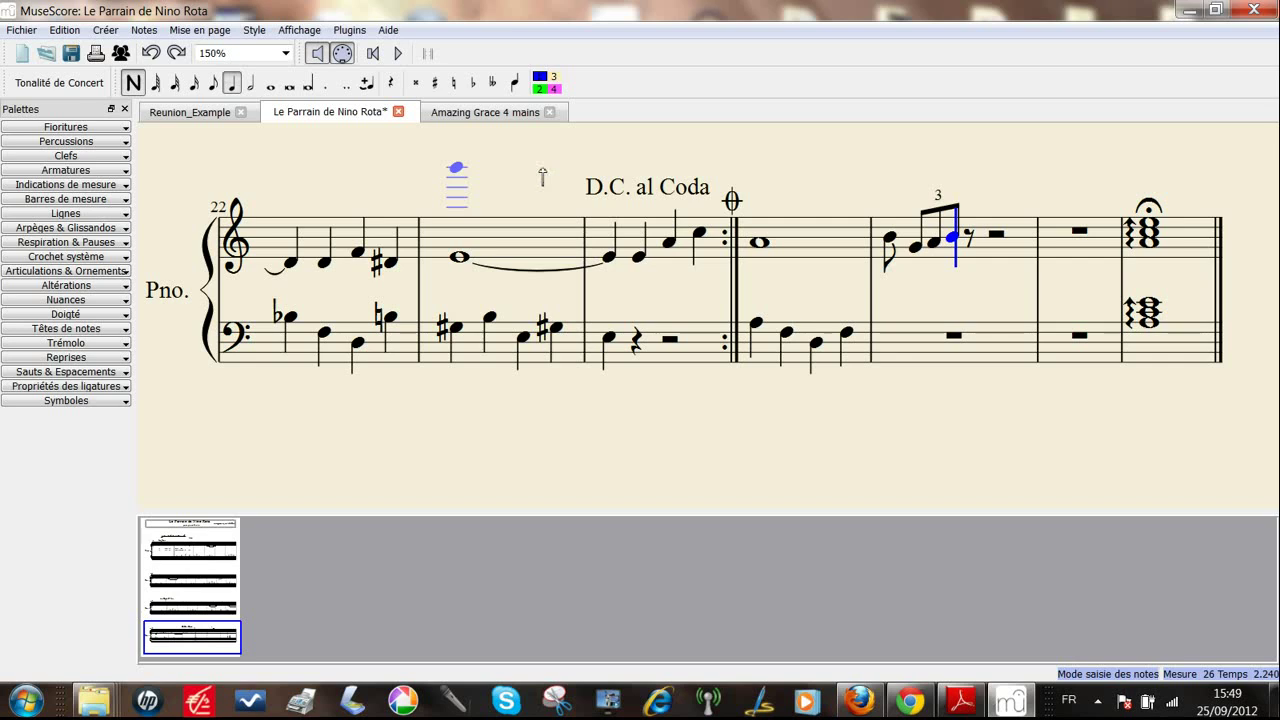
{"action": "key", "text": "ctrl+y"}
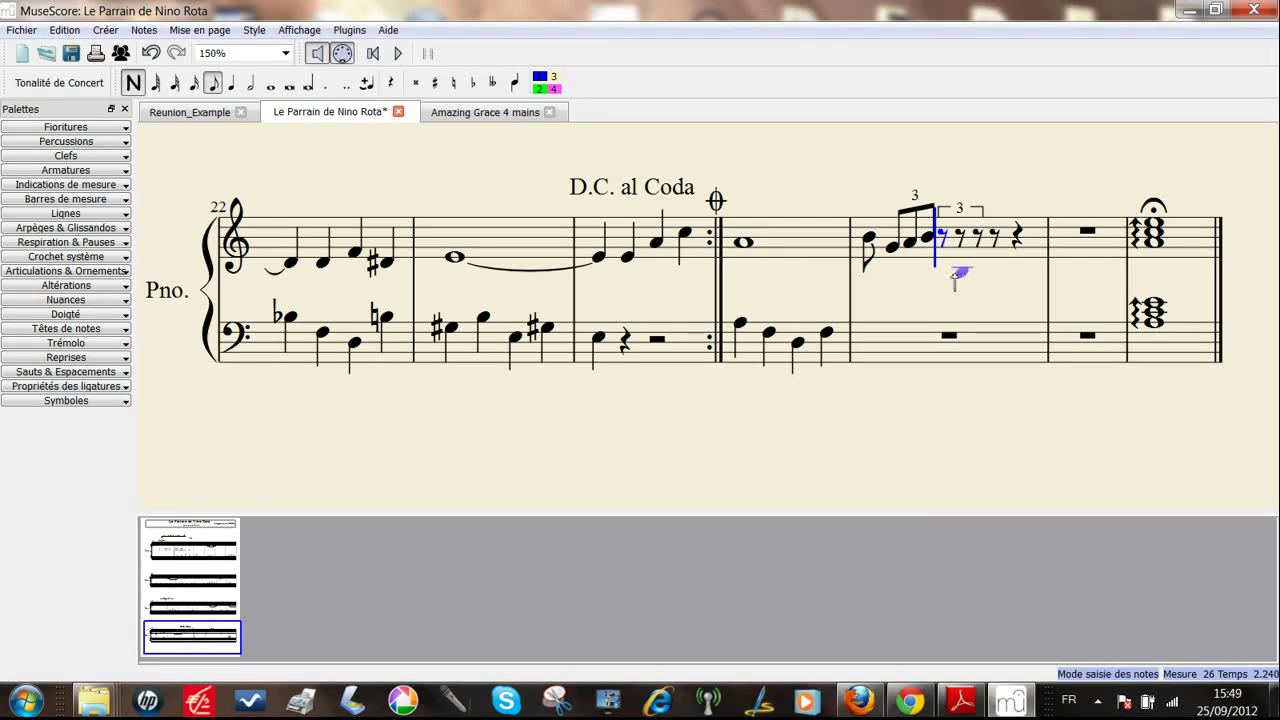
{"action": "left_click", "coordinate": [232, 84]}
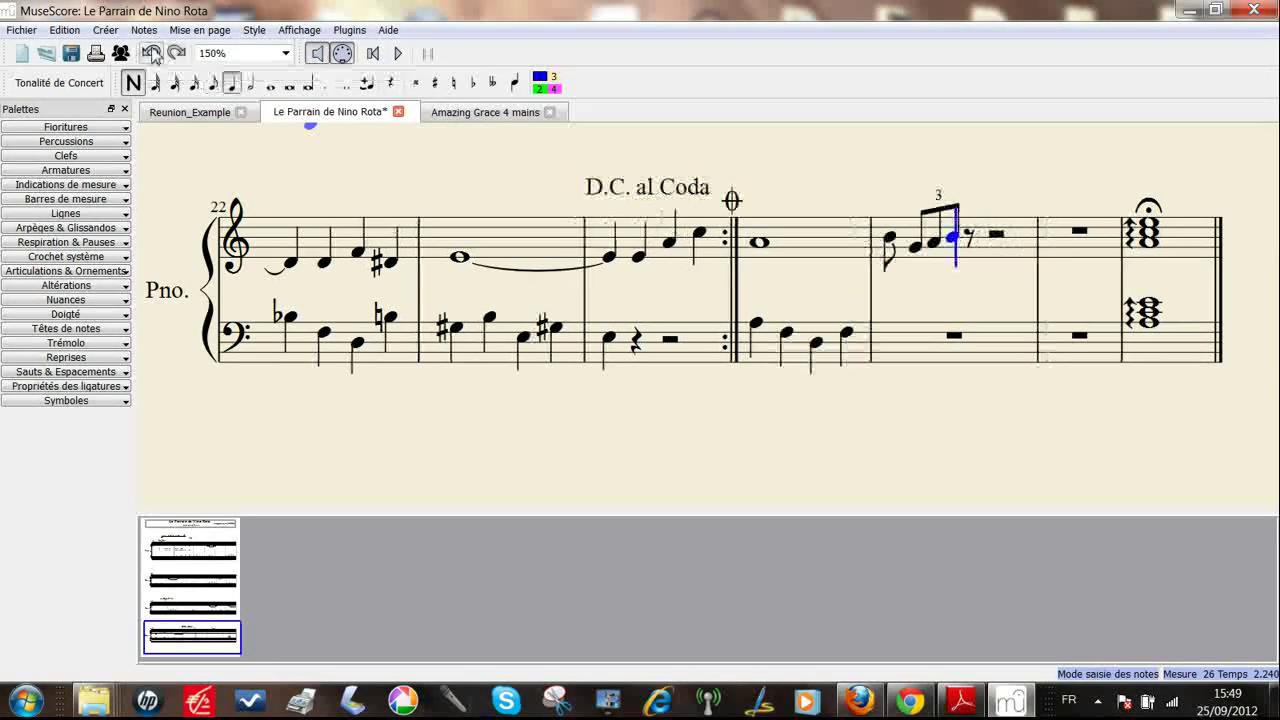
Create a quarter-note triplet over a half-note duration after the first triplet and fill it with three C notes.
{"action": "left_click", "coordinate": [251, 86]}
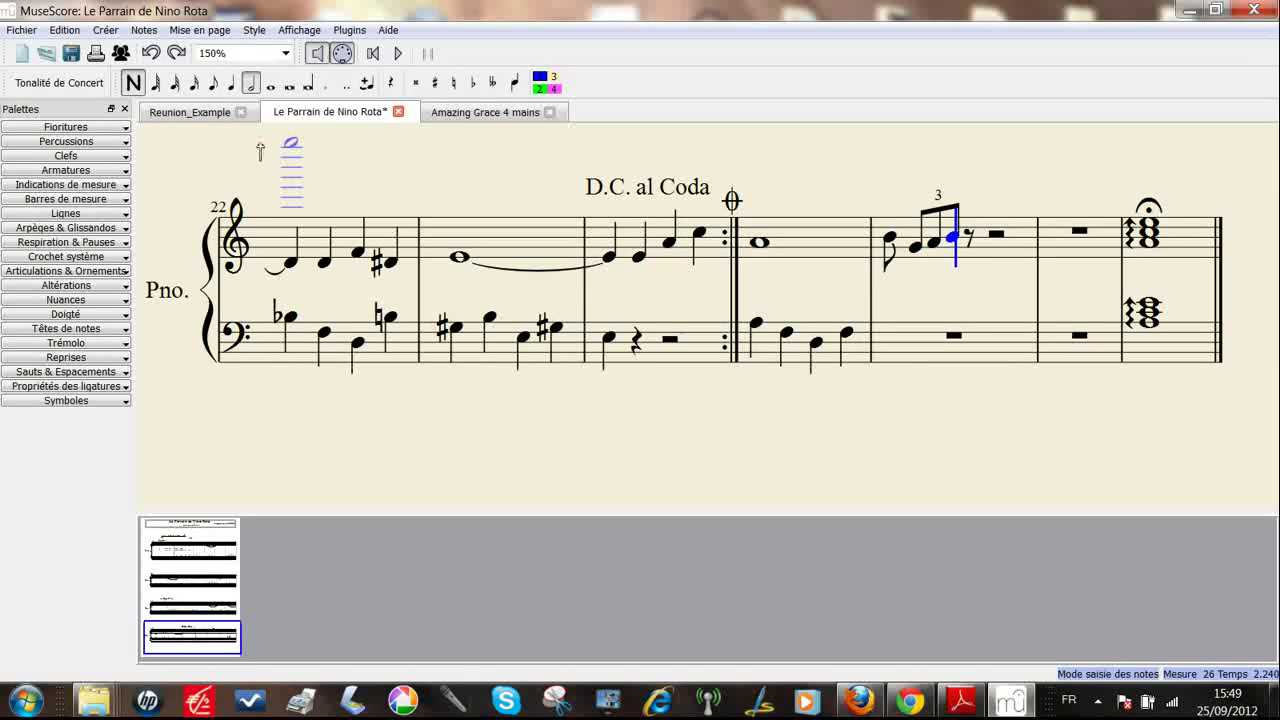
{"action": "key", "text": "ctrl+3"}
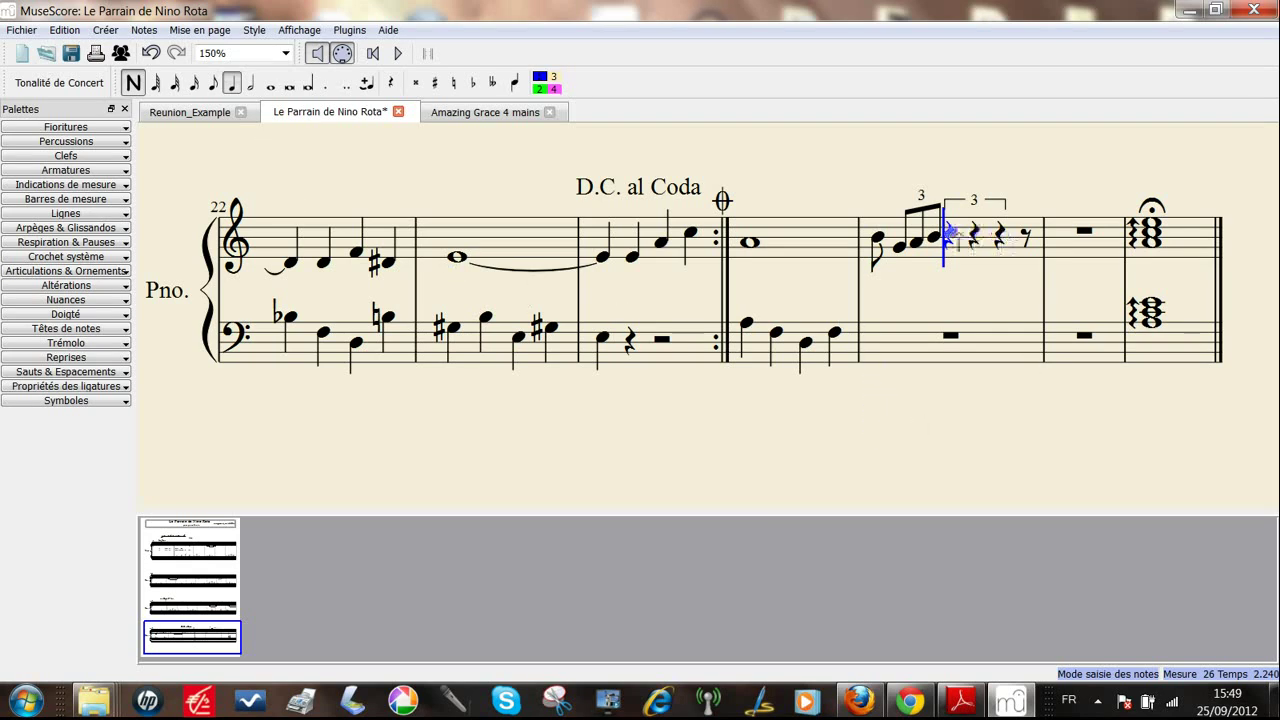
{"action": "left_click", "coordinate": [950, 233]}
{"action": "left_click", "coordinate": [973, 233]}
{"action": "left_click", "coordinate": [995, 233]}
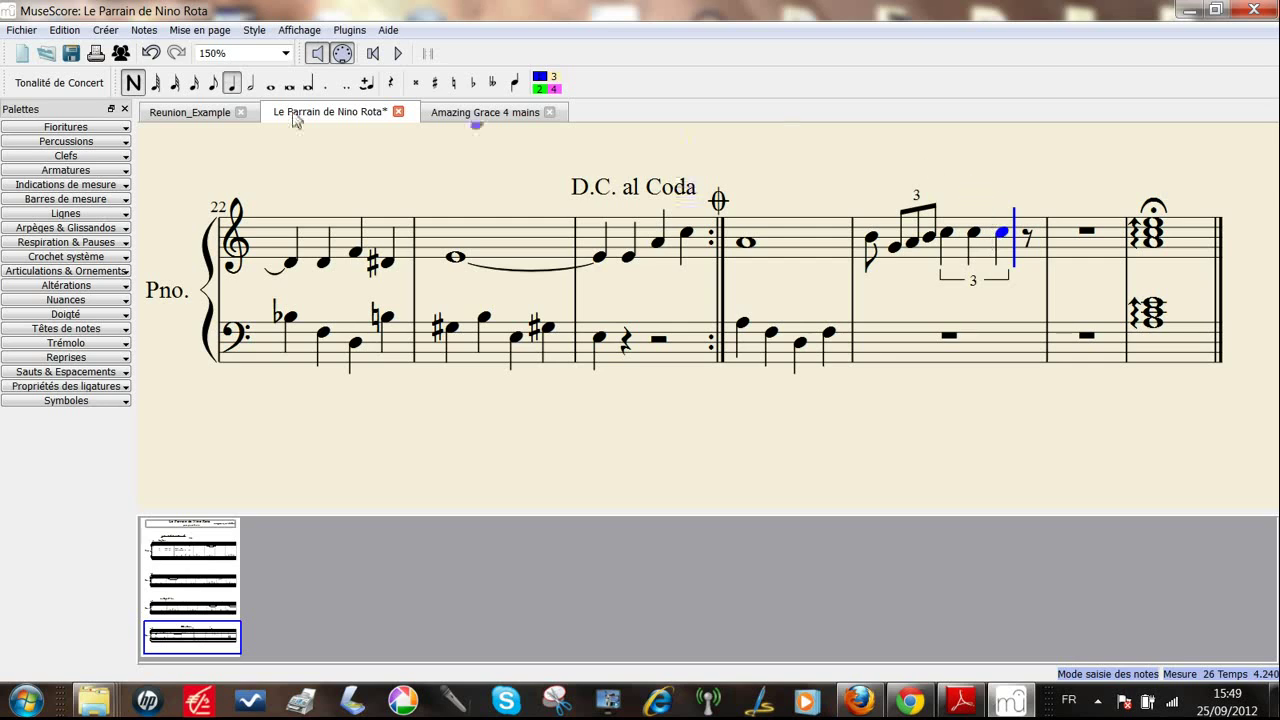
Undo the quarter-note triplet with its C notes and the G, A and B notes of the first triplet in measure 26.
{"action": "left_click", "coordinate": [150, 54]}
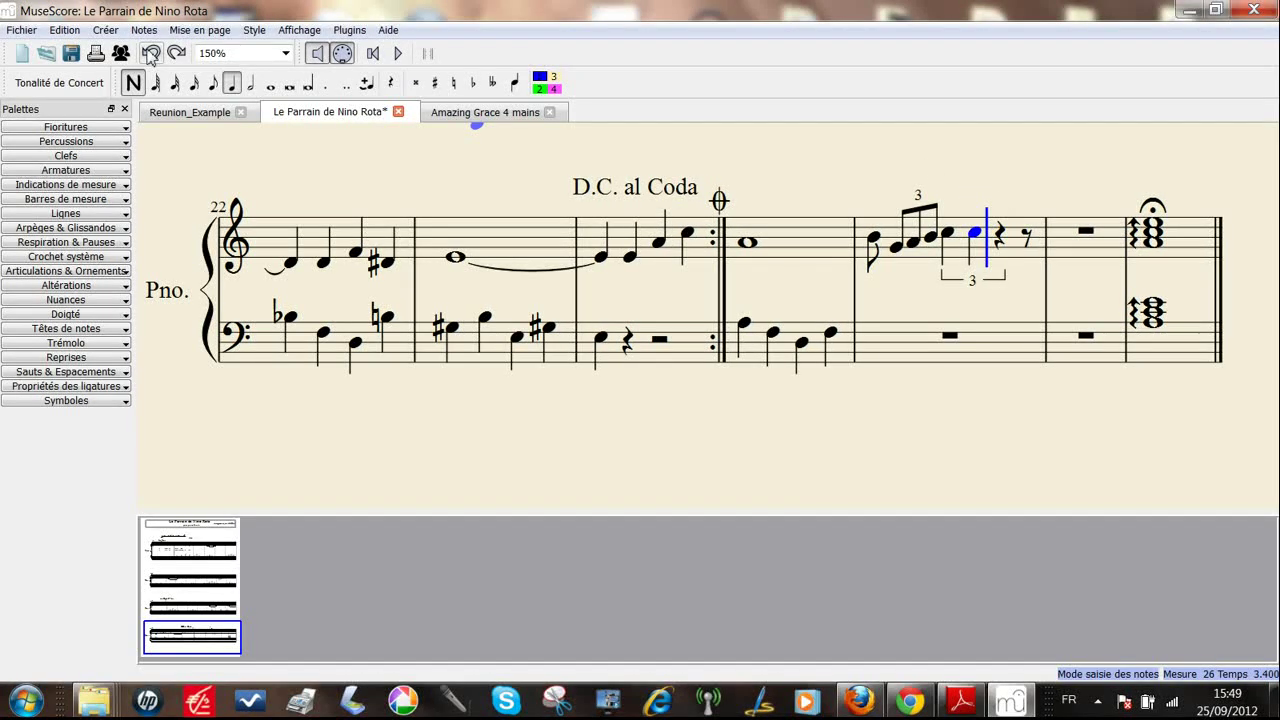
{"action": "left_click", "coordinate": [150, 54]}
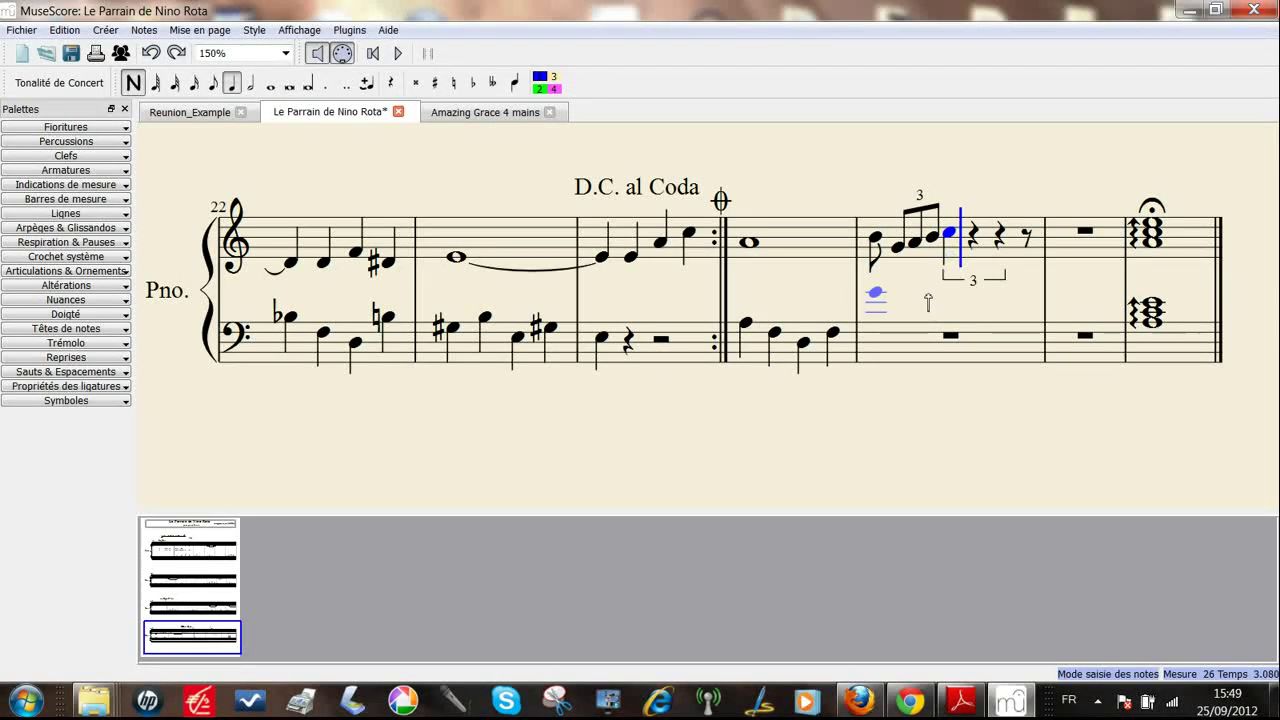
{"action": "key", "text": "ctrl+z"}
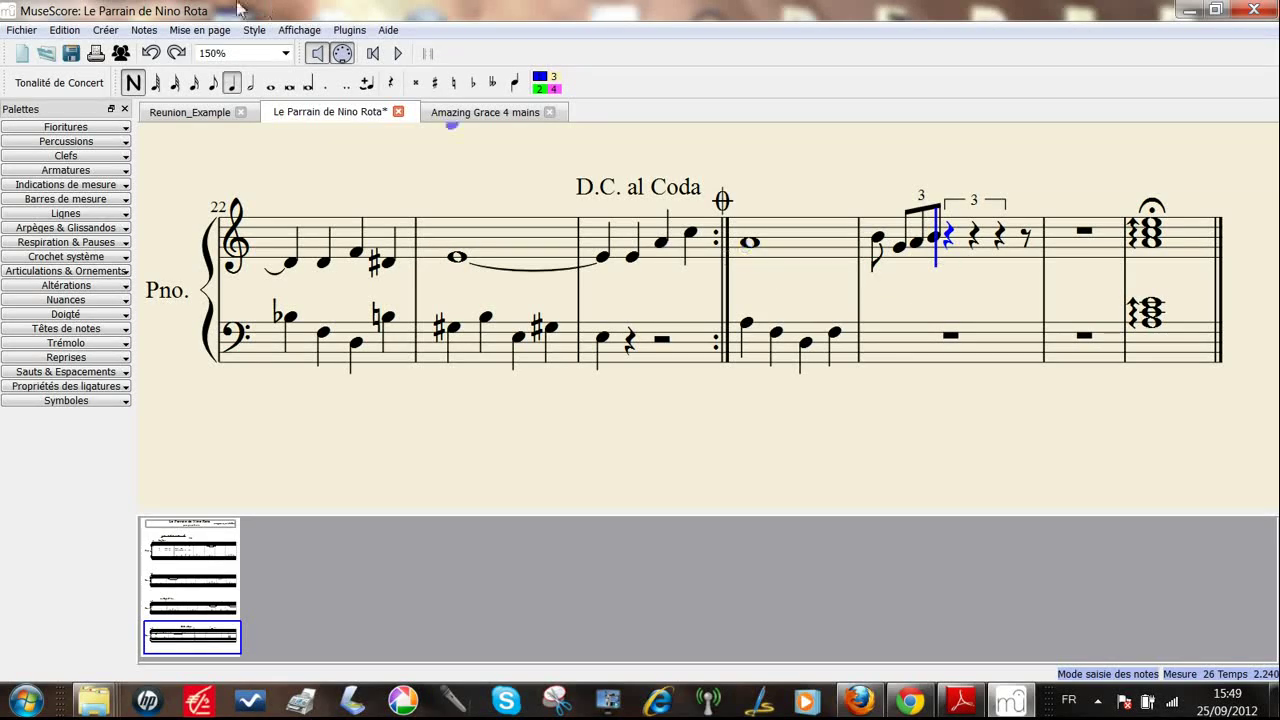
{"action": "left_click", "coordinate": [155, 53]}
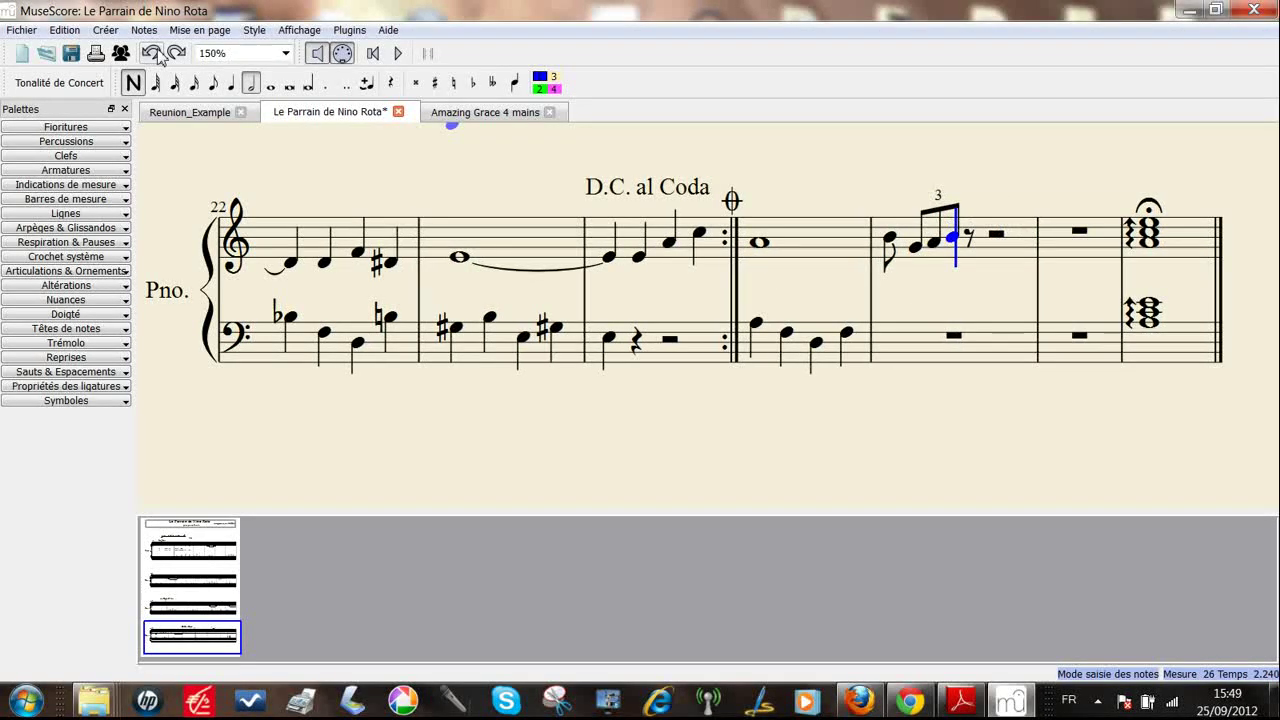
{"action": "left_click", "coordinate": [155, 53]}
{"action": "left_click", "coordinate": [155, 53]}
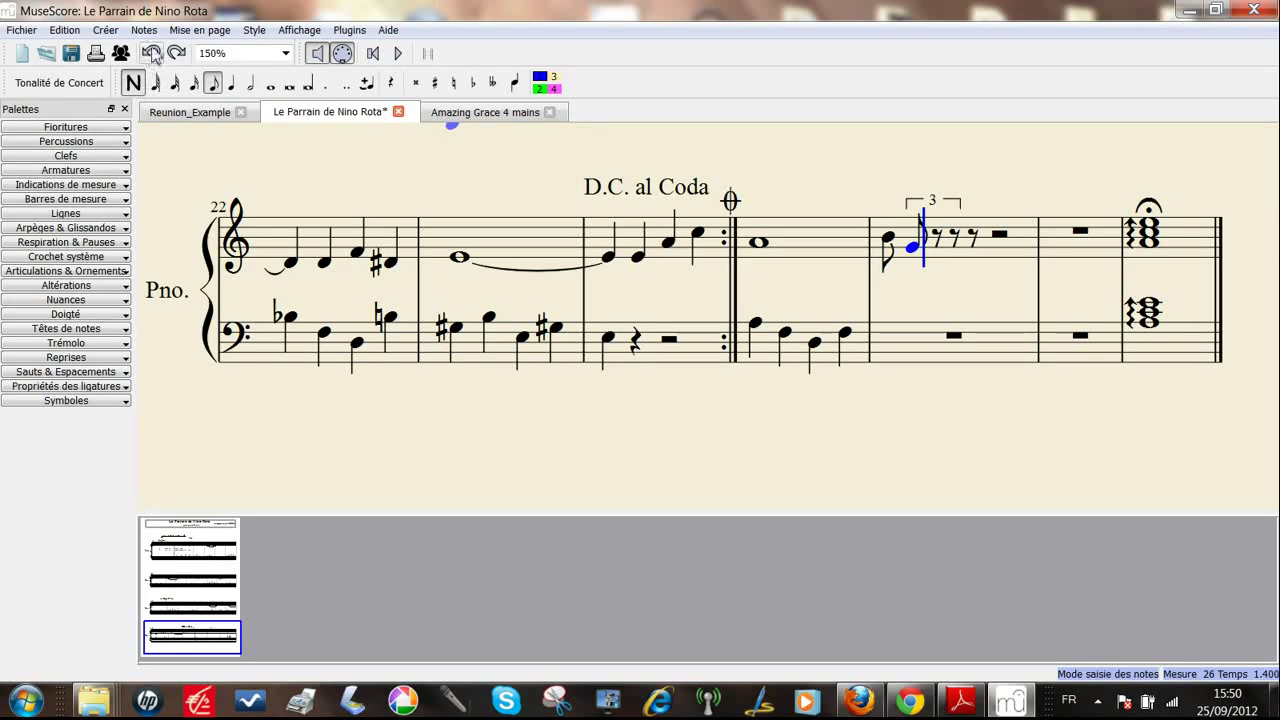
{"action": "left_click", "coordinate": [152, 53]}
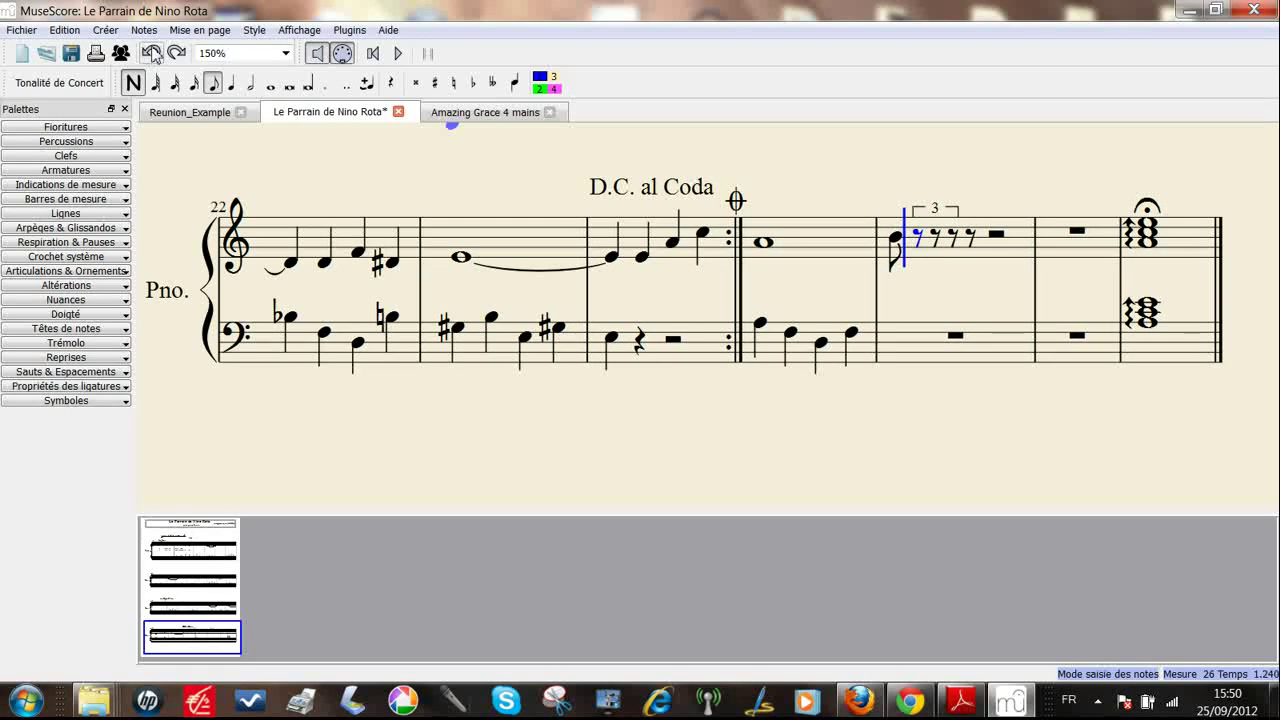
Enter a quarter-note G at the start of the triplet in measure 26 and an eighth-note A right after the triplet.
{"action": "left_click", "coordinate": [231, 85]}
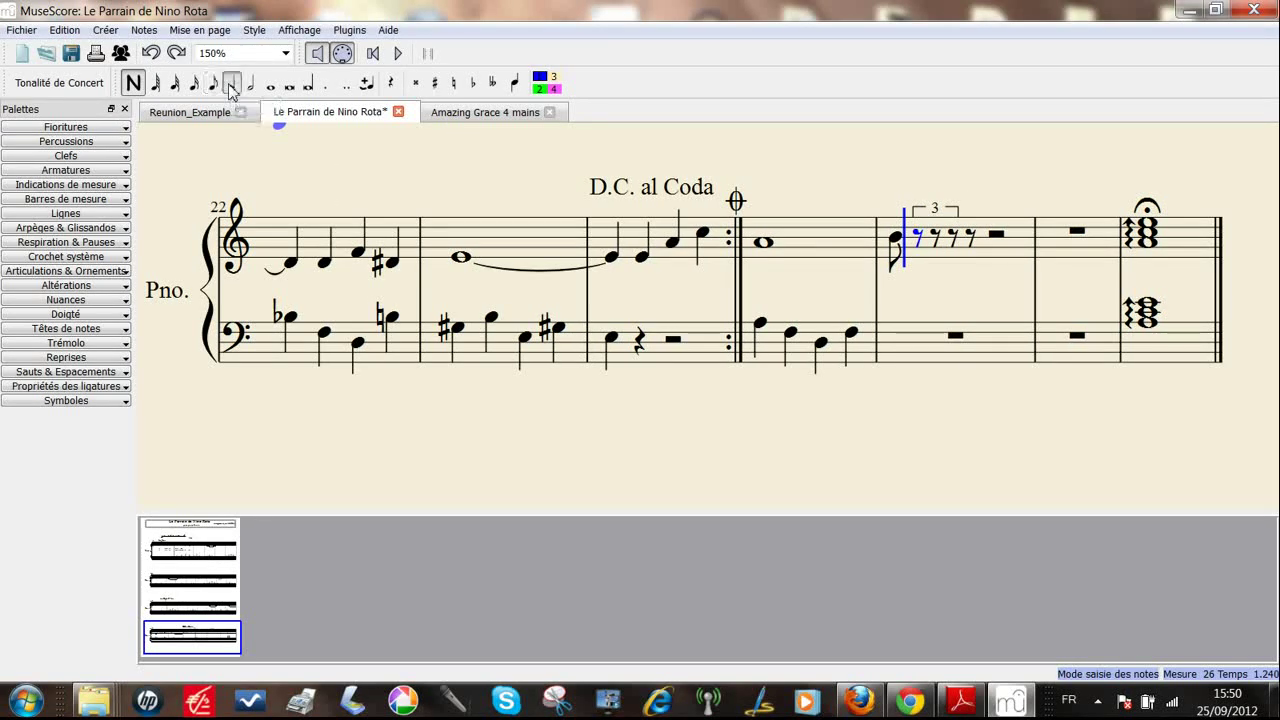
{"action": "left_click", "coordinate": [916, 247]}
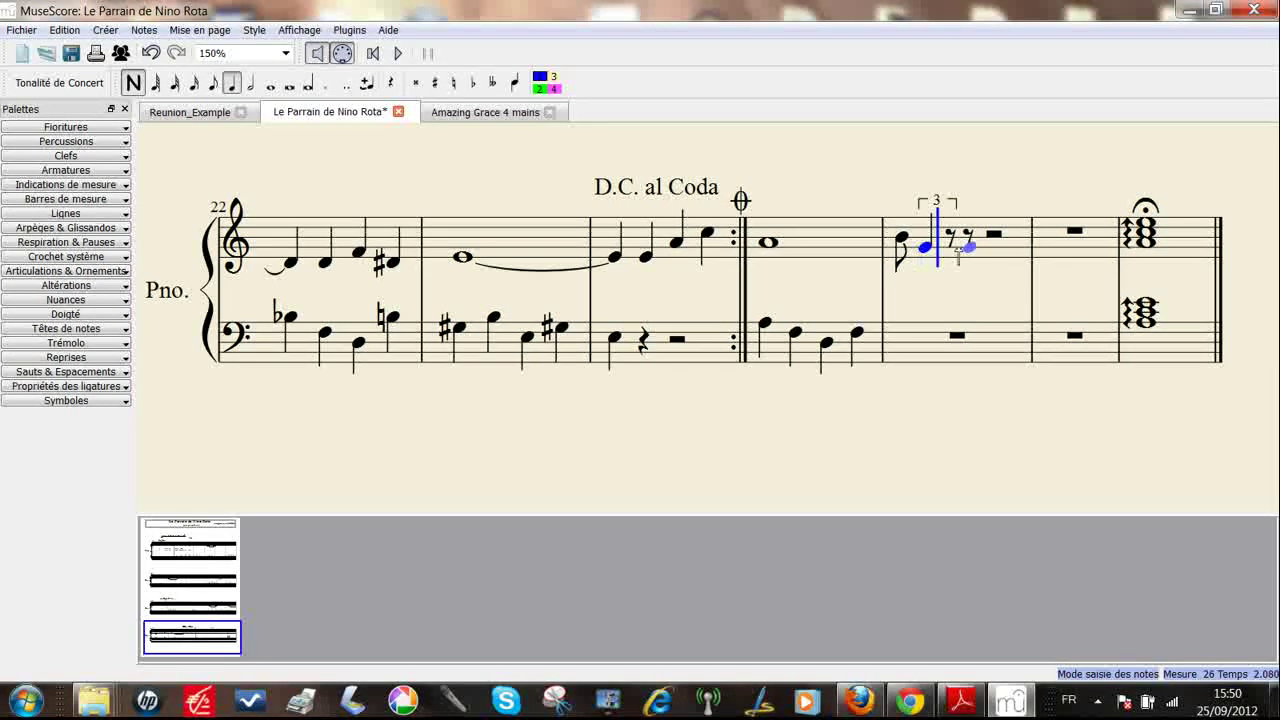
{"action": "left_click", "coordinate": [212, 85]}
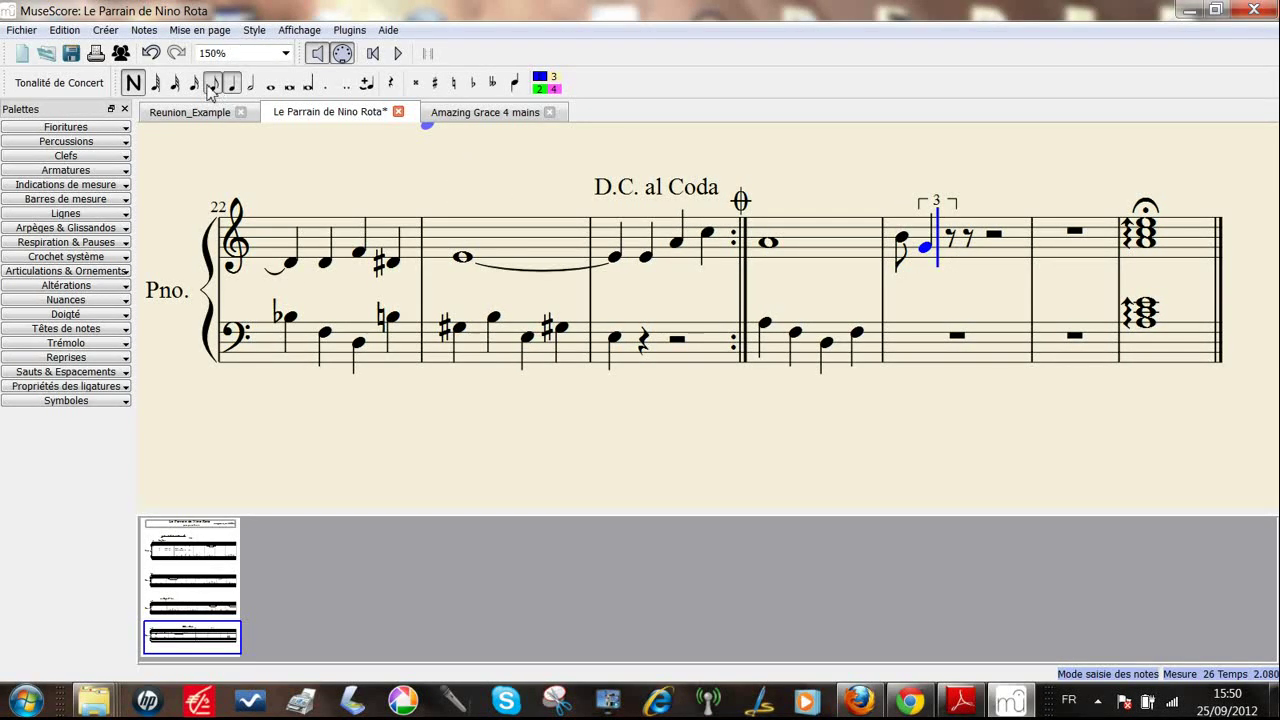
{"action": "left_click", "coordinate": [972, 242]}
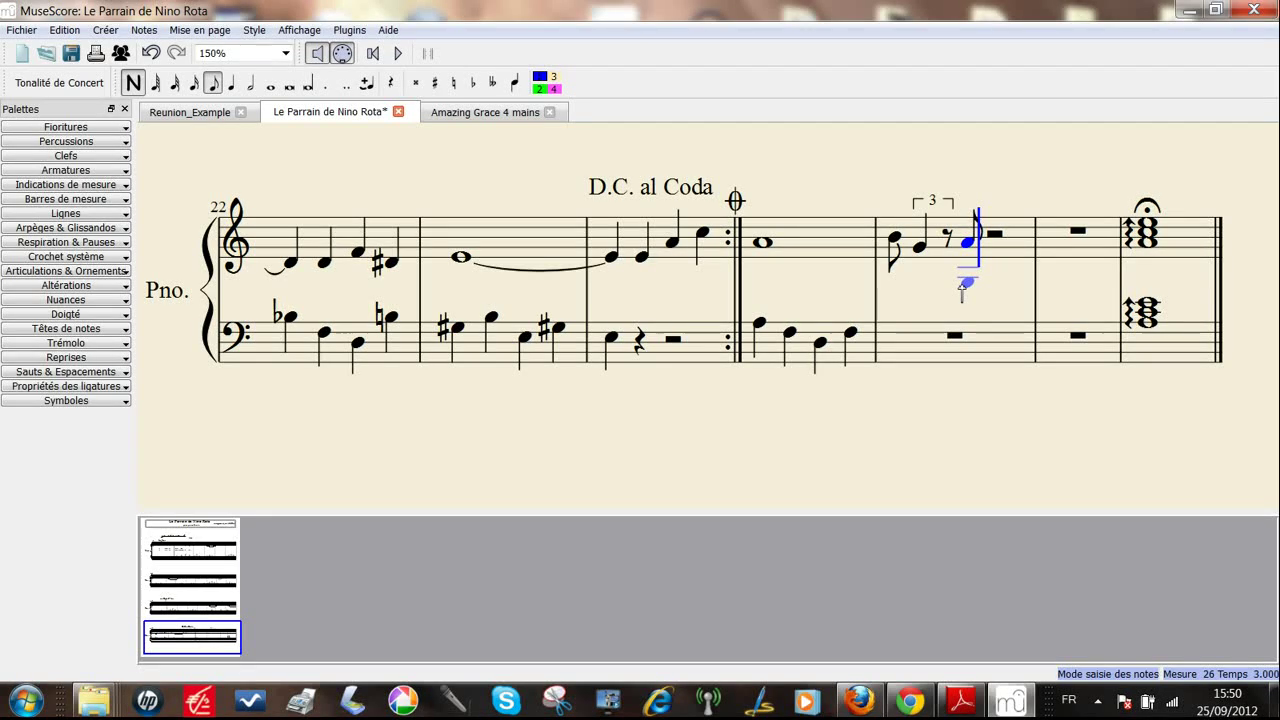
Try an eighth-note triplet on beat 3 of measure 26 with a duplet nested on it, and undo both.
{"action": "left_click", "coordinate": [232, 85]}
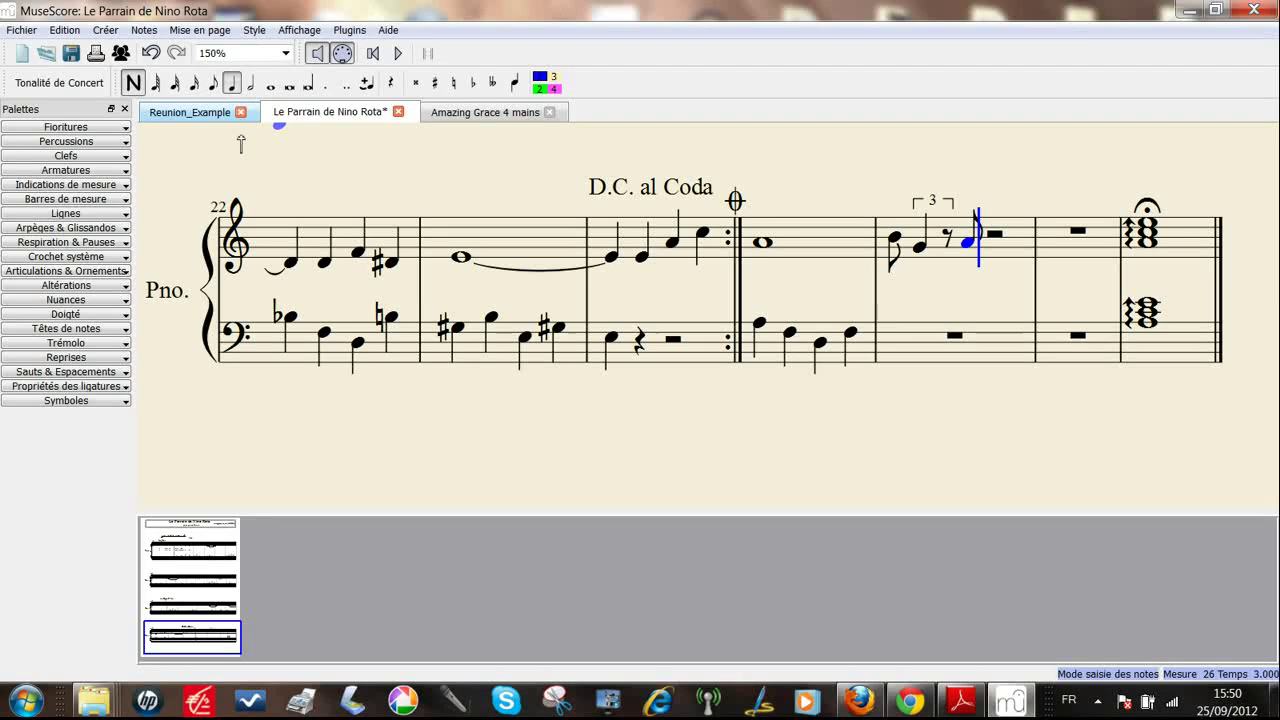
{"action": "key", "text": "ctrl+3"}
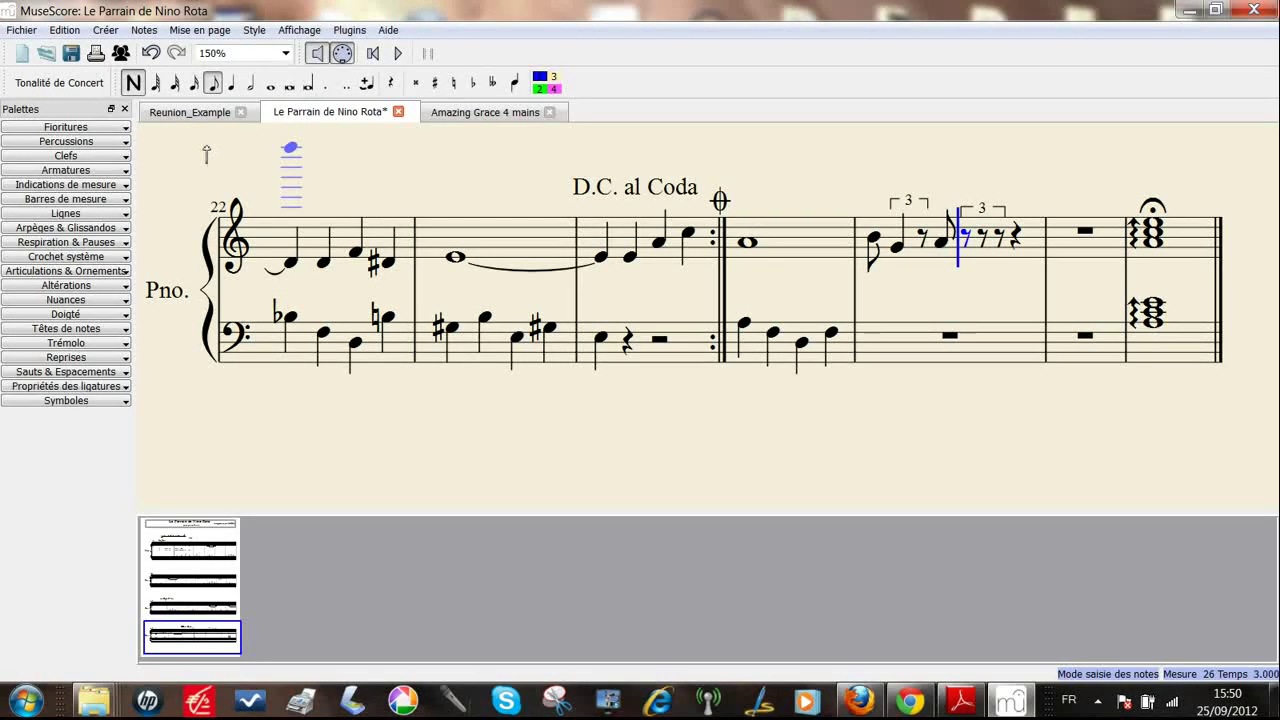
{"action": "left_click", "coordinate": [232, 85]}
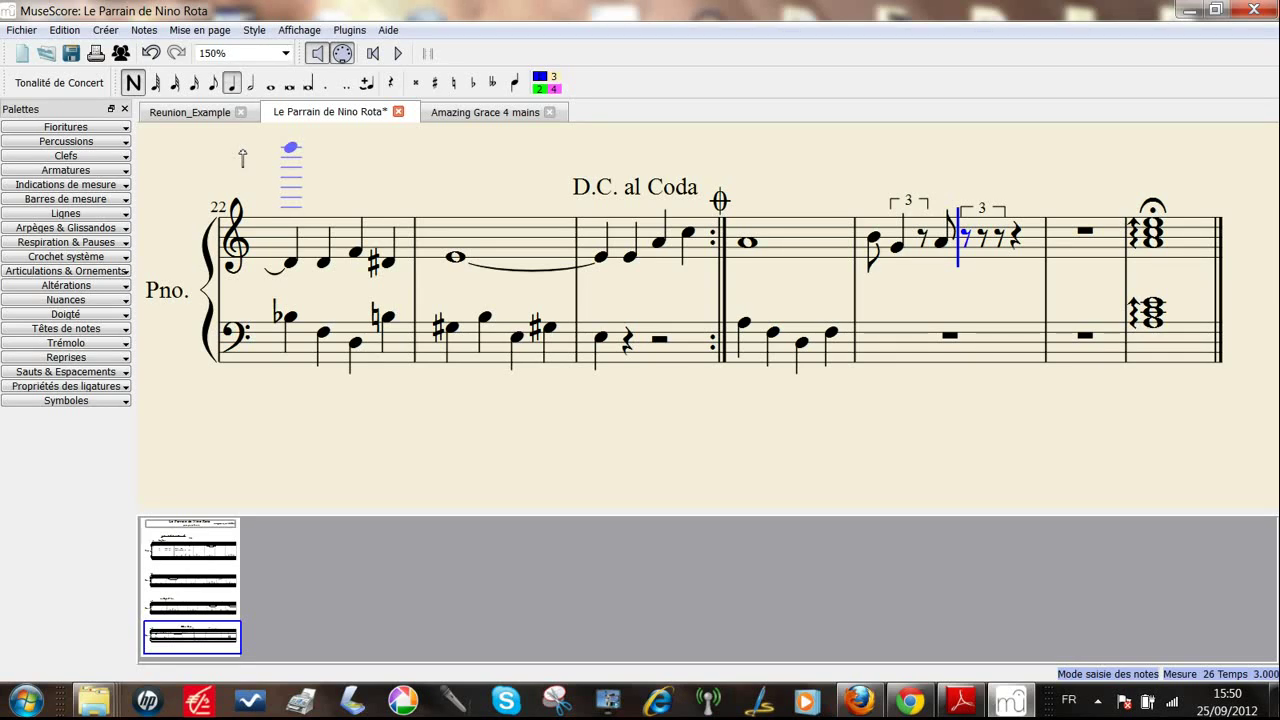
{"action": "key", "text": "4"}
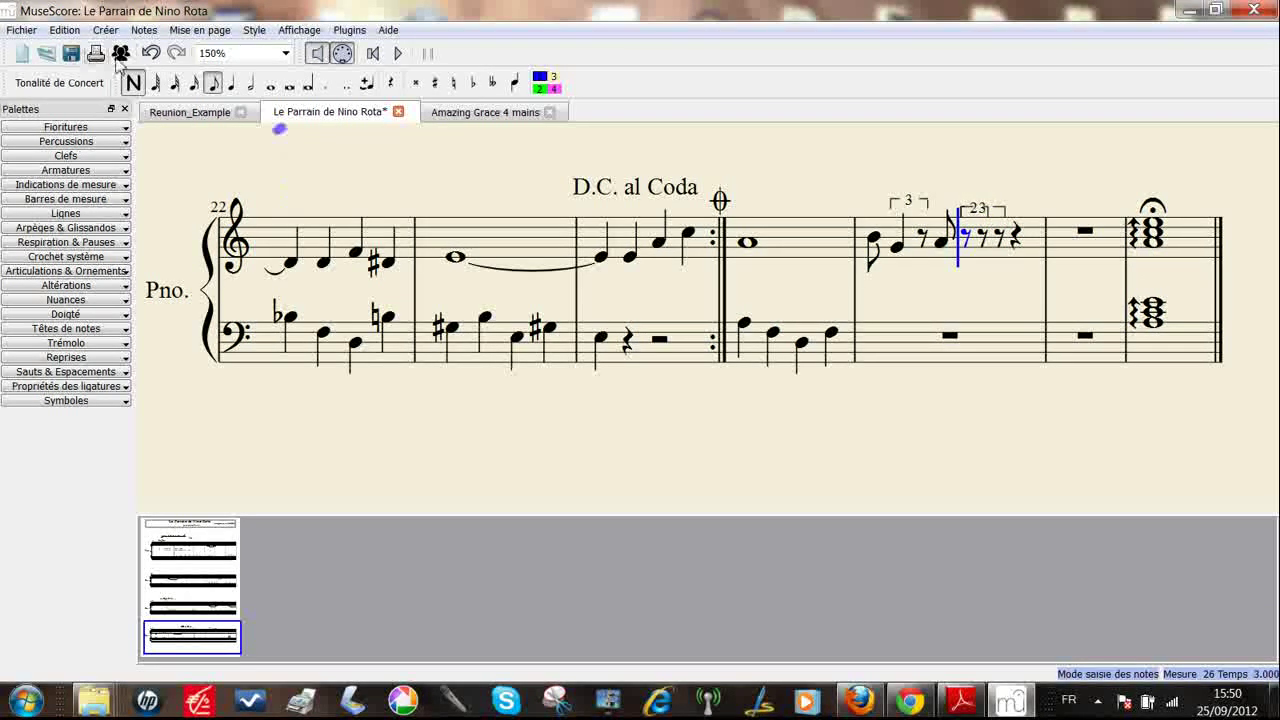
{"action": "left_click", "coordinate": [151, 53]}
{"action": "left_click", "coordinate": [151, 53]}
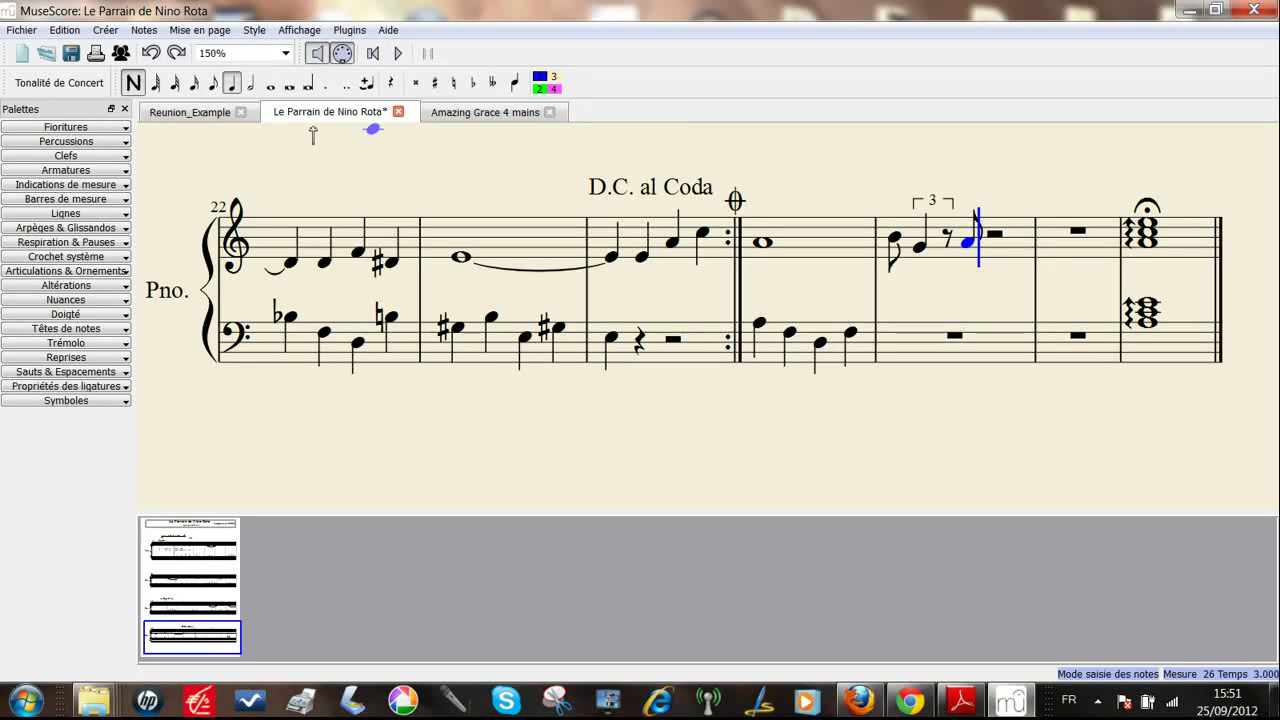
Create an eighth-note duplet on beat 3 of measure 26 and fill it with the notes G and B.
{"action": "key", "text": "ctrl+2"}
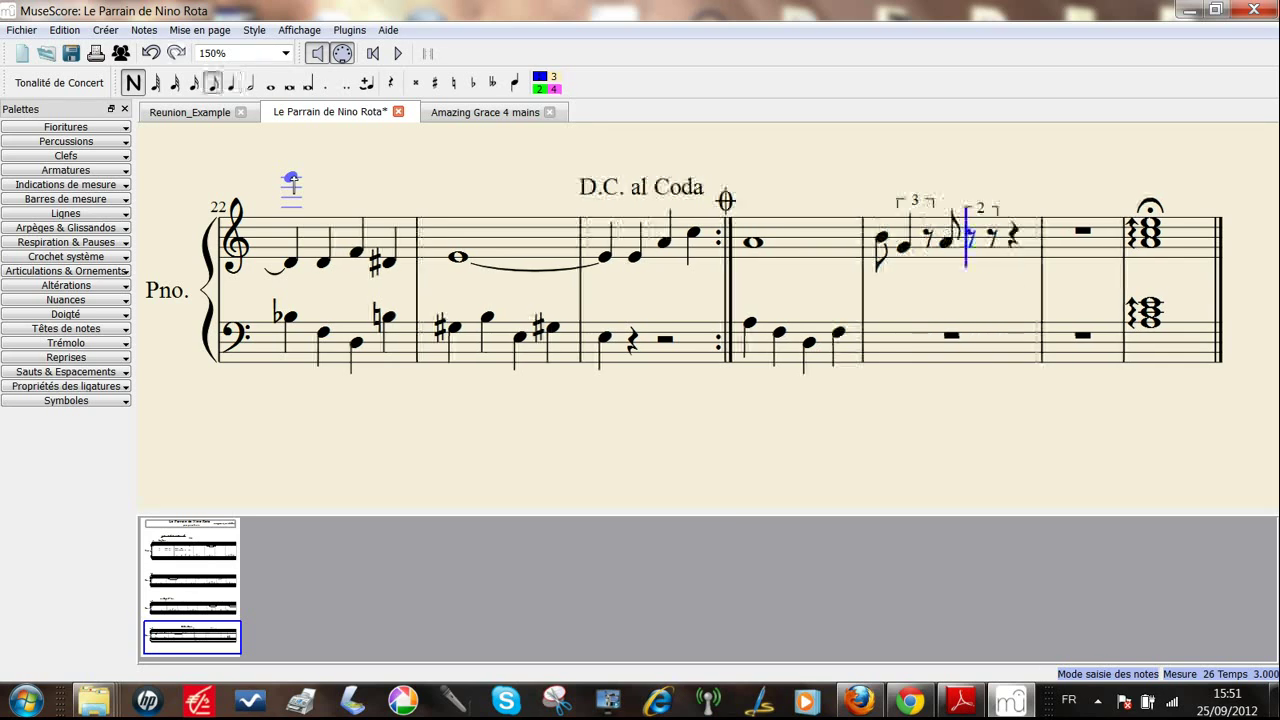
{"action": "left_click", "coordinate": [968, 247]}
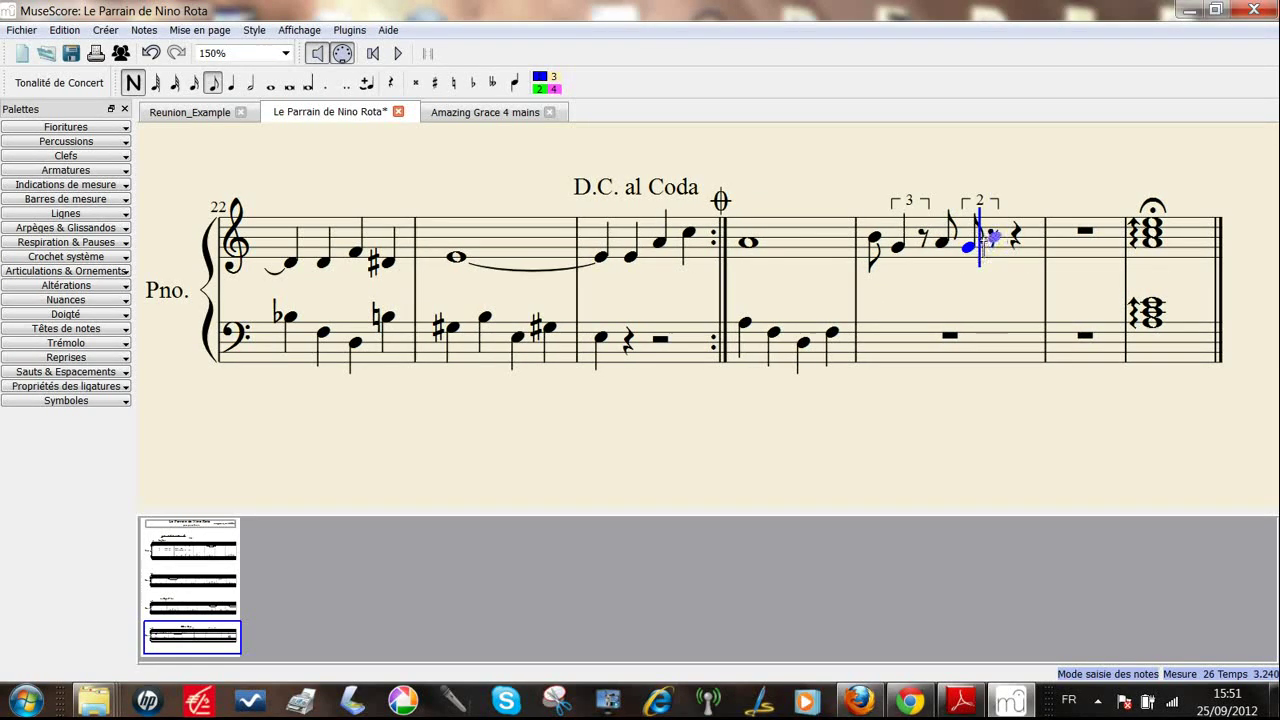
{"action": "left_click", "coordinate": [991, 237]}
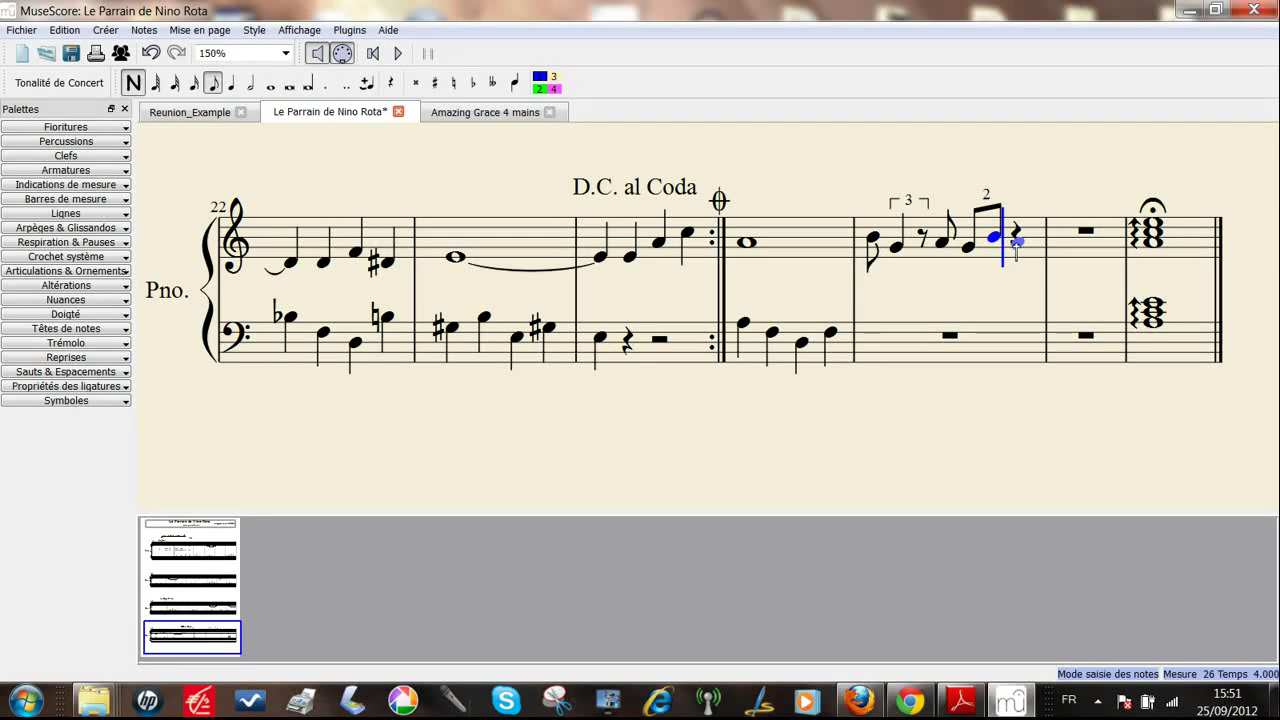
Create a sixteenth-note quintuplet on beat 4 of measure 26 and fill it with the notes G, A, B, A and G.
{"action": "left_click", "coordinate": [231, 83]}
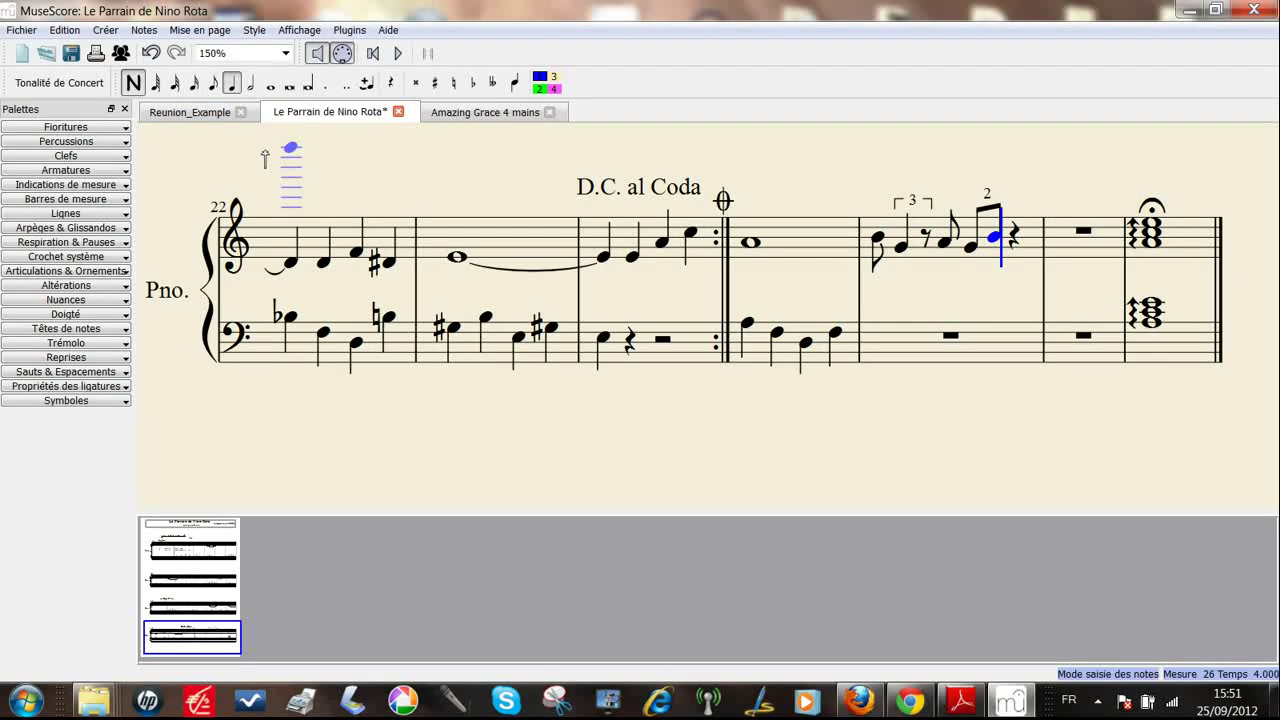
{"action": "key", "text": "ctrl+5"}
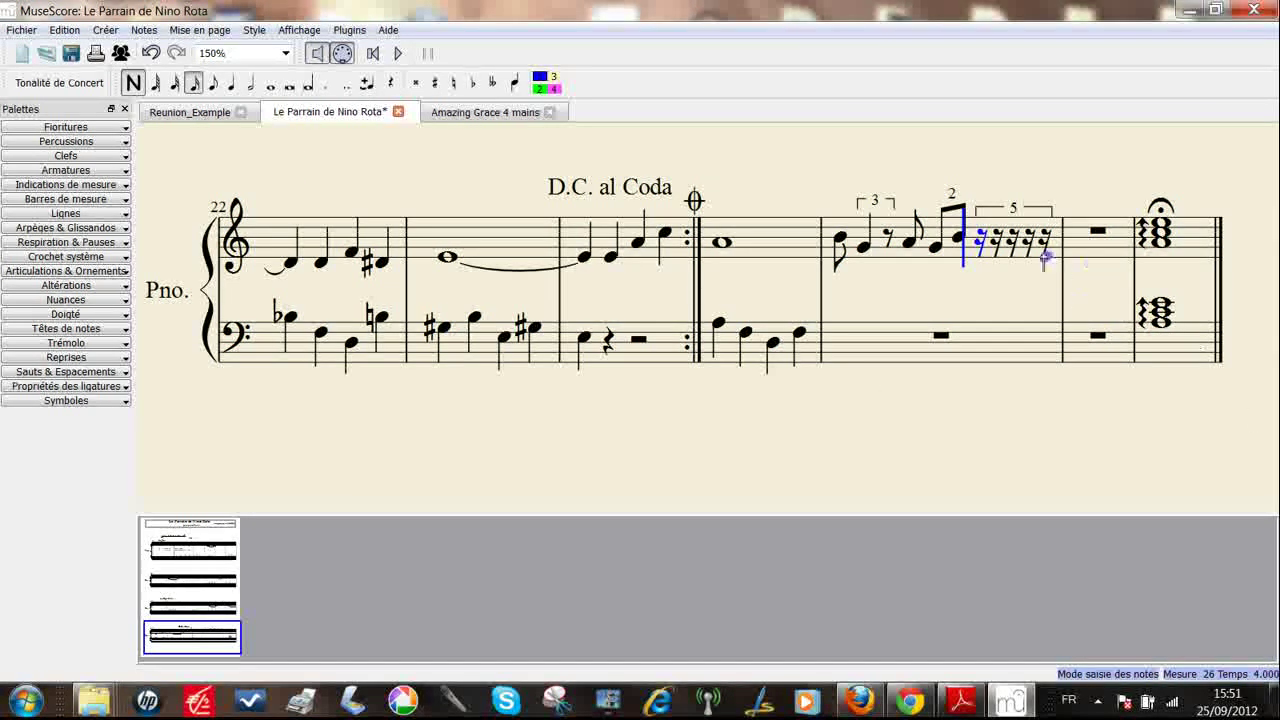
{"action": "left_click", "coordinate": [978, 249]}
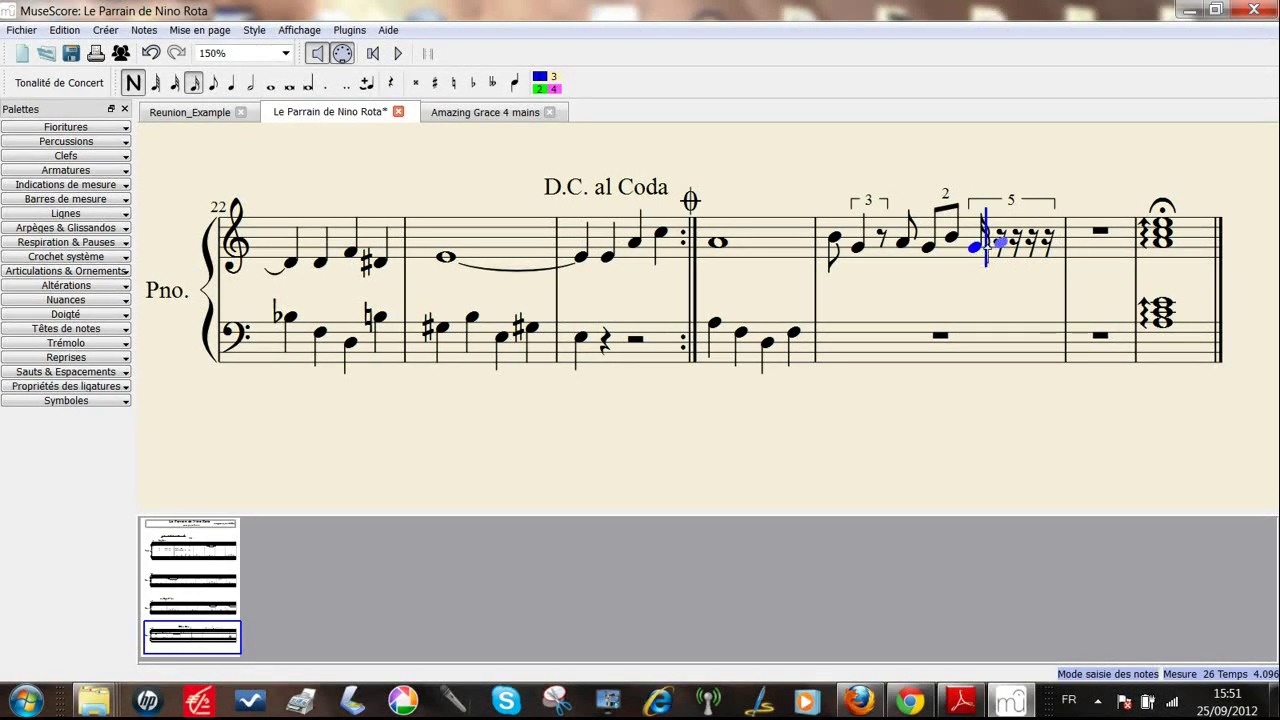
{"action": "left_click", "coordinate": [1013, 237]}
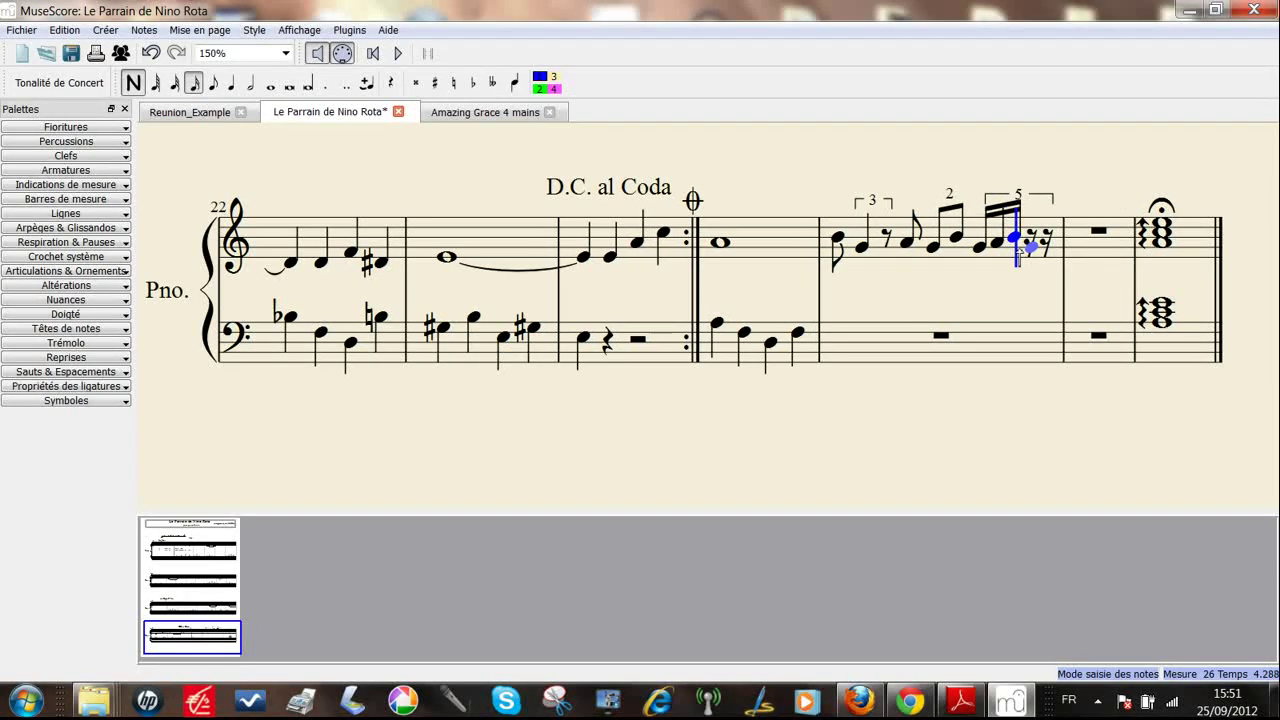
{"action": "left_click", "coordinate": [1030, 245]}
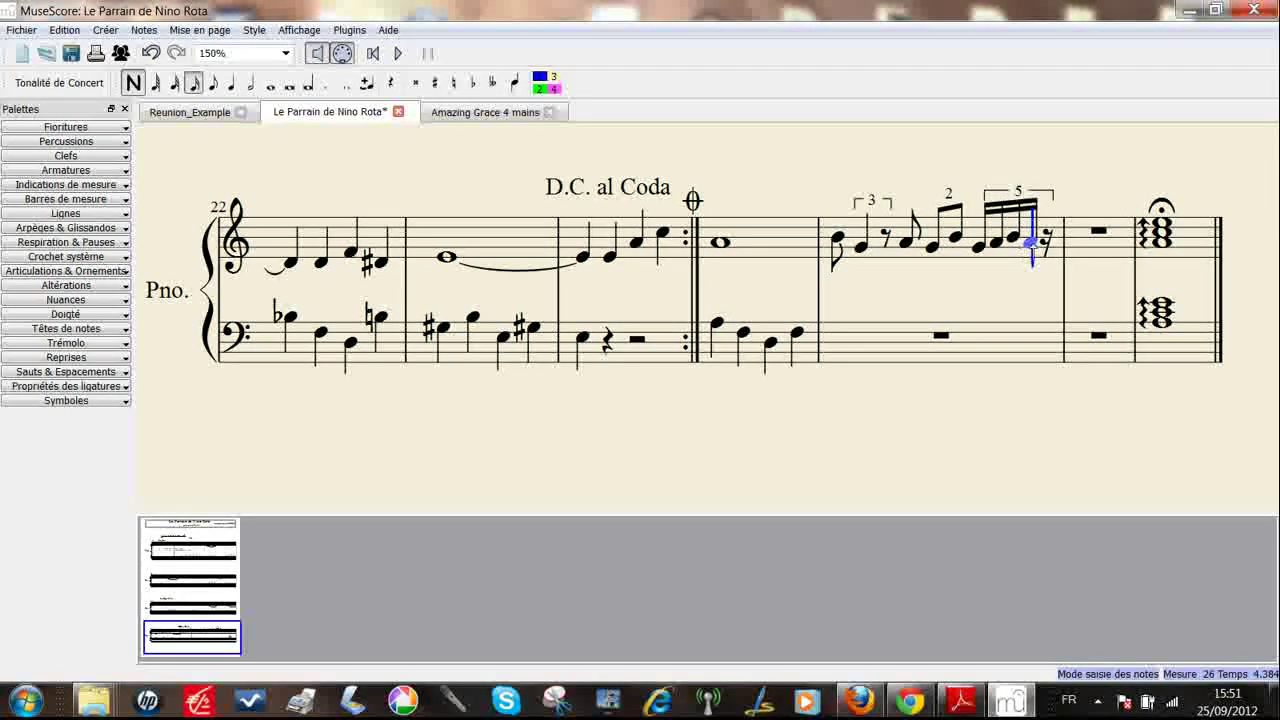
{"action": "left_click", "coordinate": [1046, 247]}
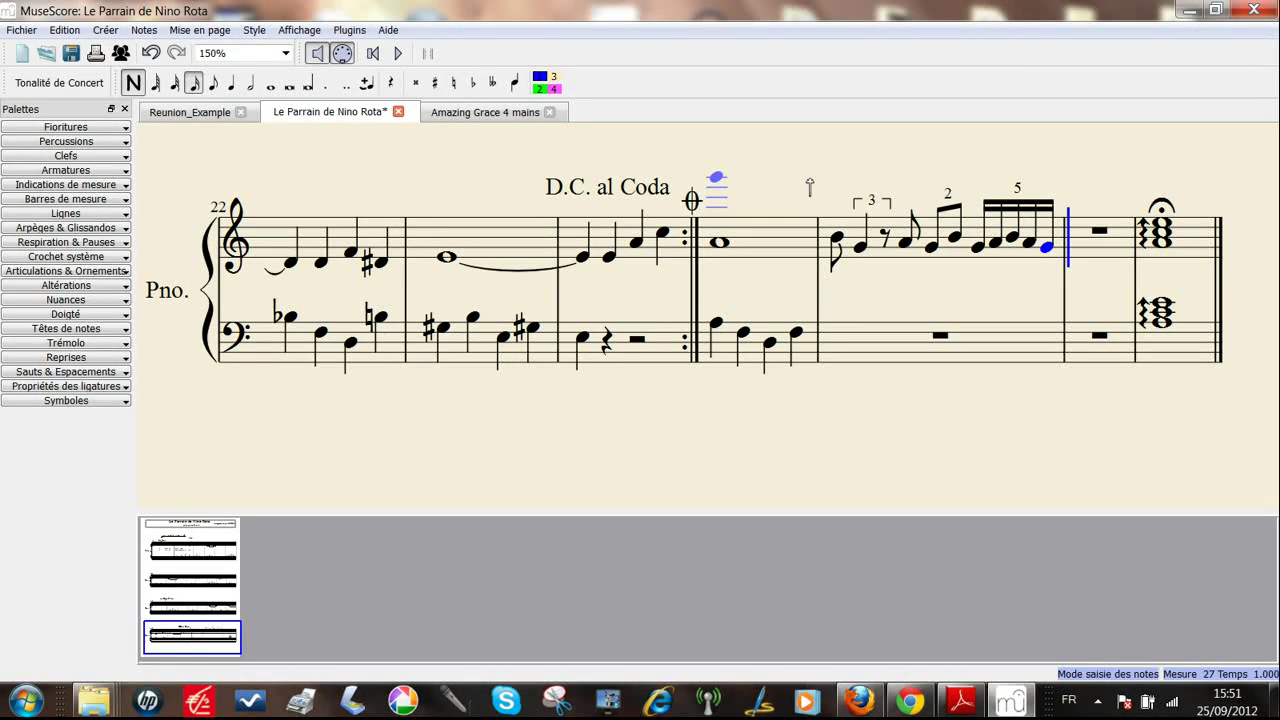
{"action": "scroll", "coordinate": [810, 187], "scroll_direction": "up", "scroll_amount": 5}
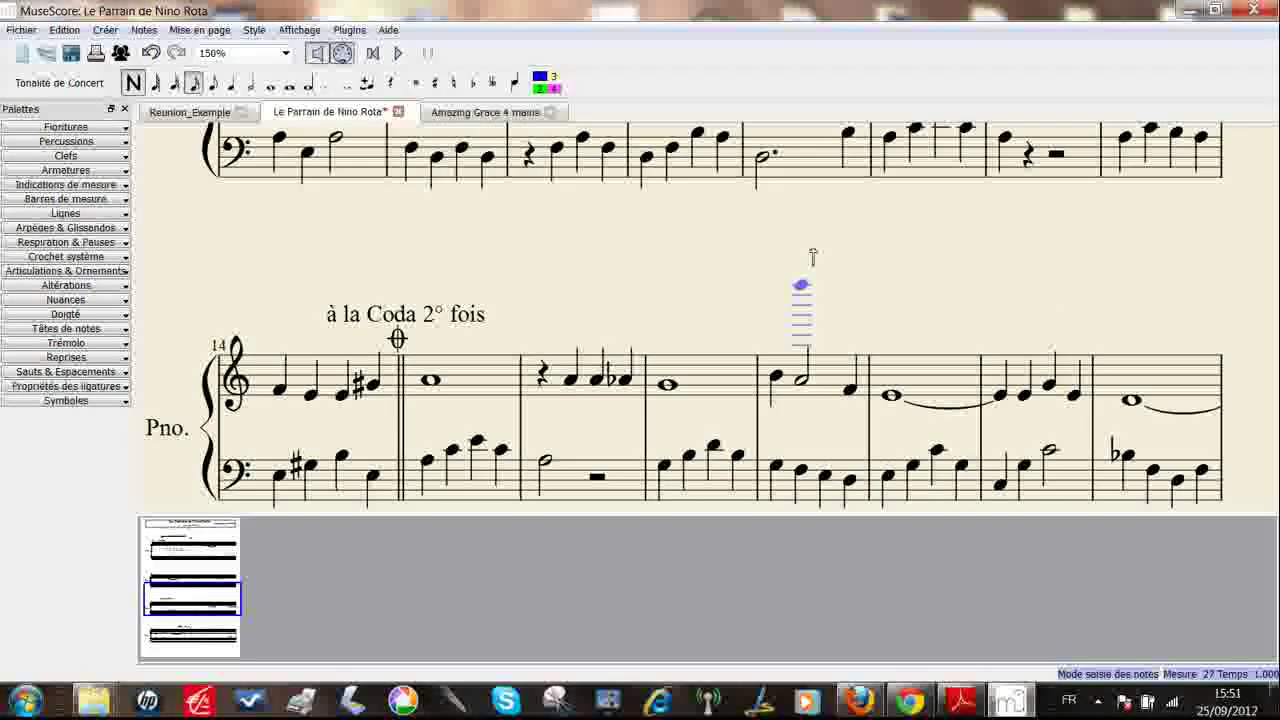